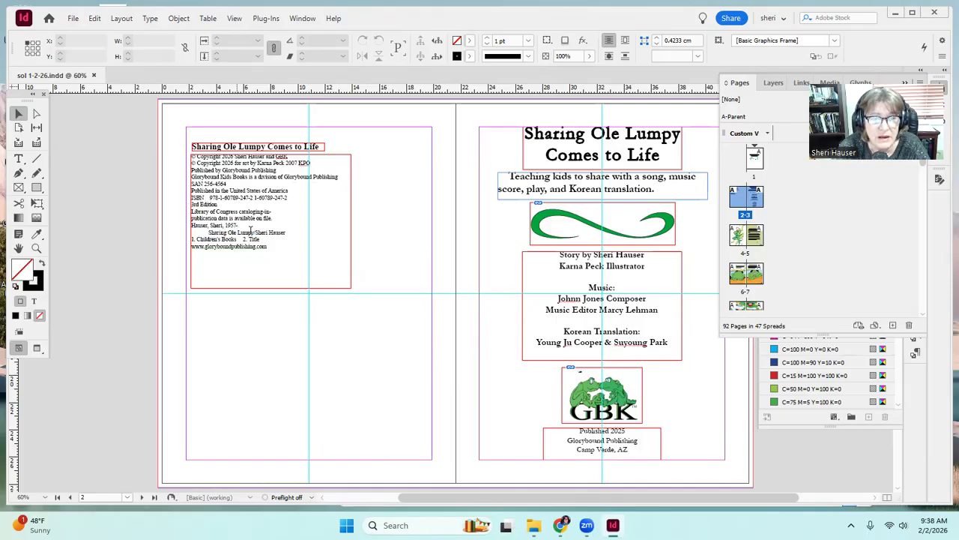
# Complete the book title in the cataloging entry on the copyright page as "Sharing Ole Lumpy Comes to Life", before the slash
pyautogui.doubleClick(254, 231)
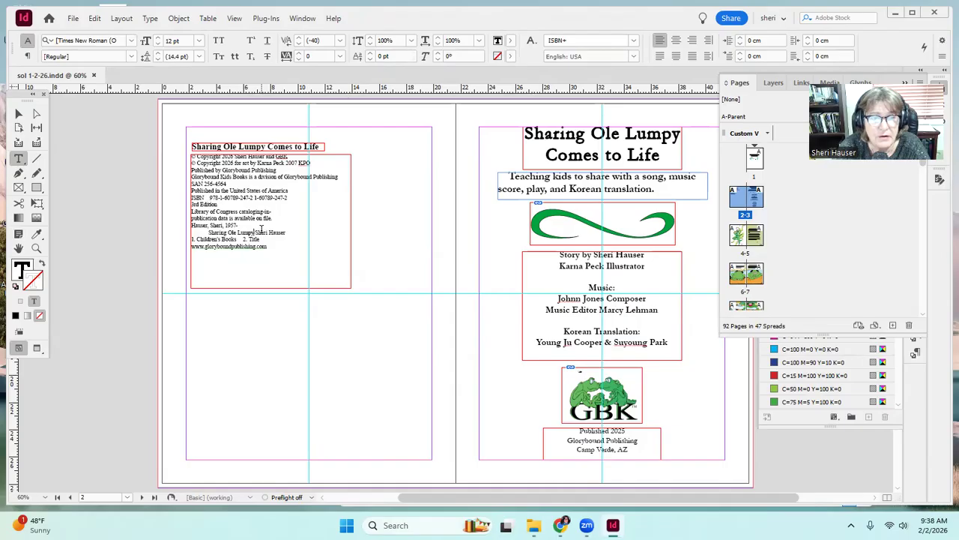
pyautogui.write('/c')
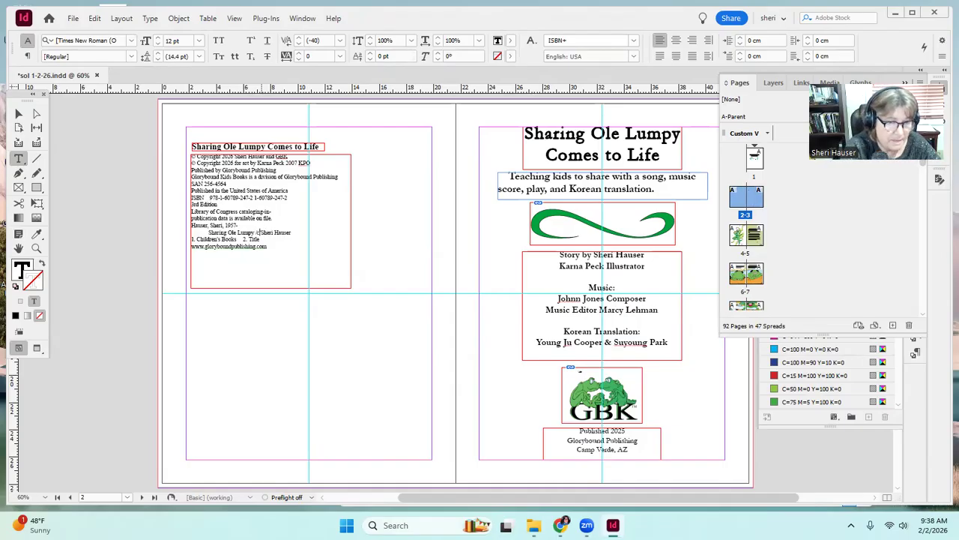
pyautogui.press('BackSpace')
pyautogui.press('BackSpace')
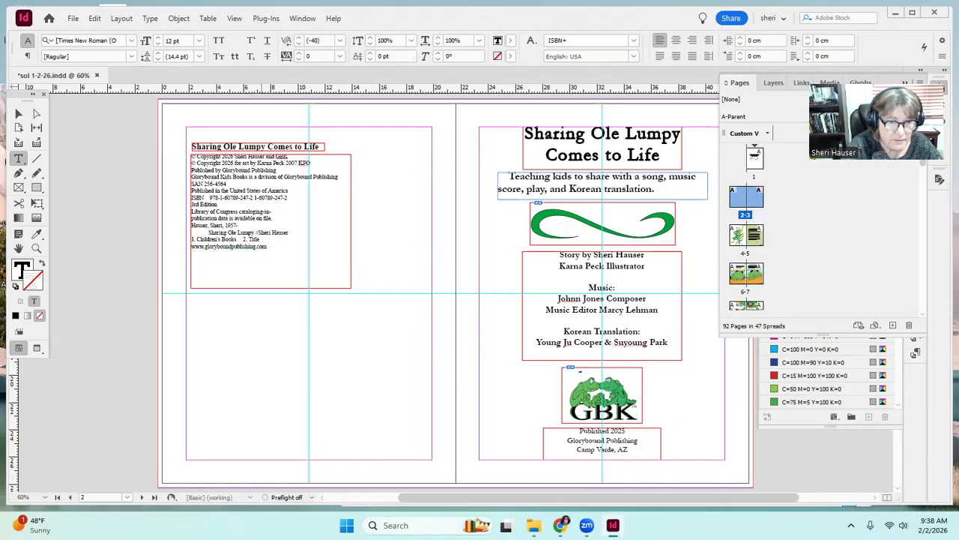
pyautogui.write('Come')
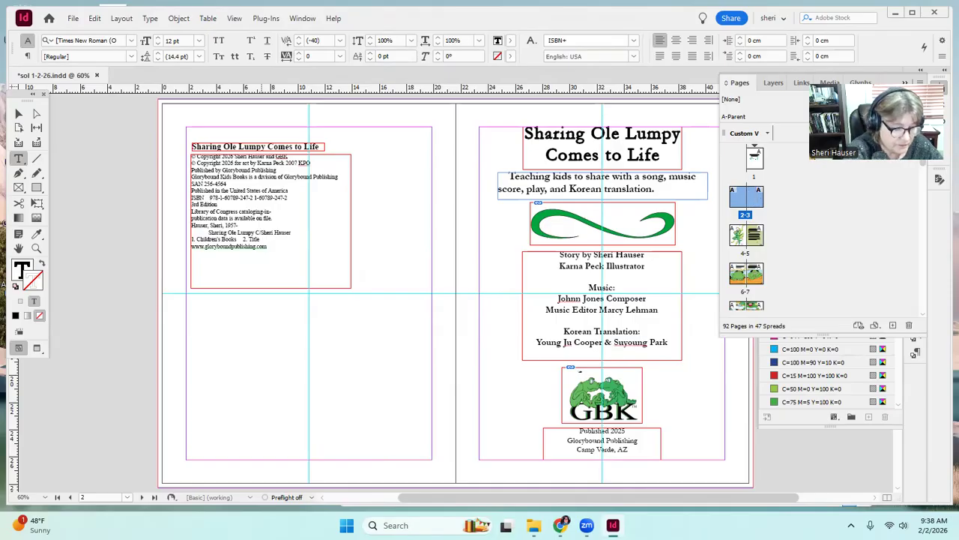
pyautogui.write('s to L')
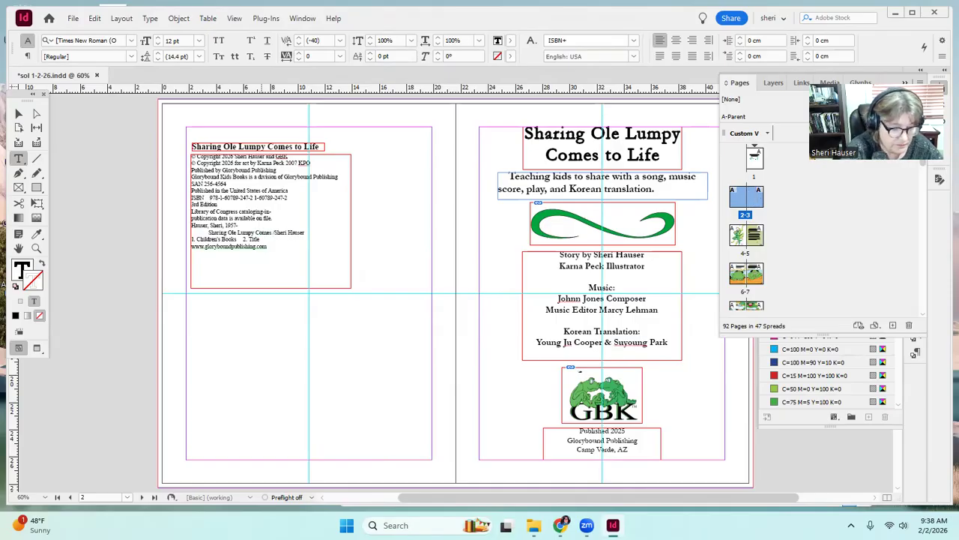
pyautogui.write('ife')
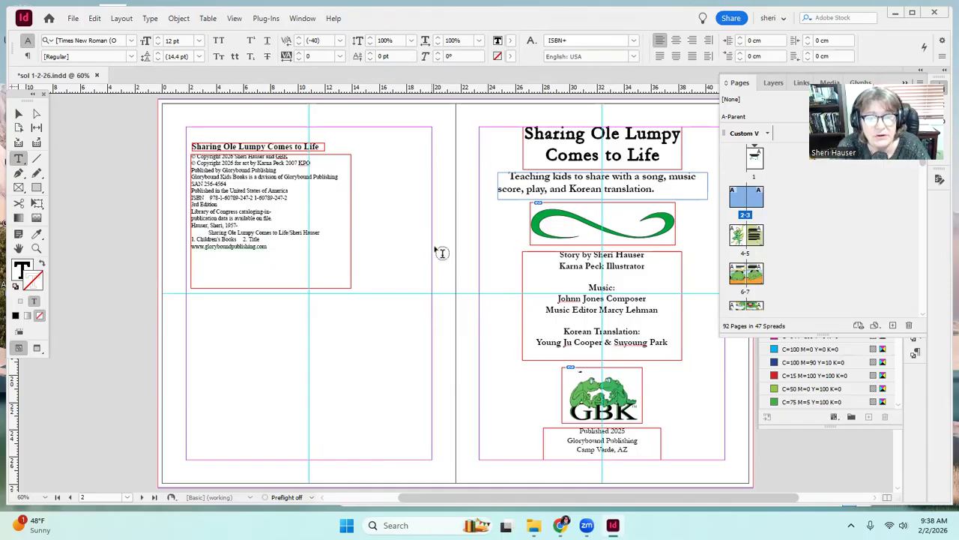
# Examine the copyright page text up close, including the copyright, SAN and ISBN lines
pyautogui.scroll(-6, 442, 253)
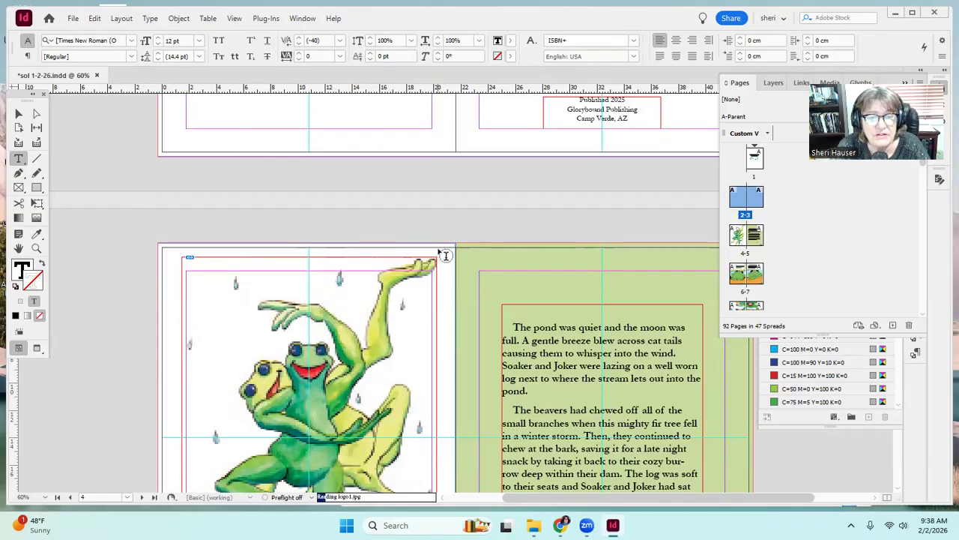
pyautogui.scroll(5, 457, 242)
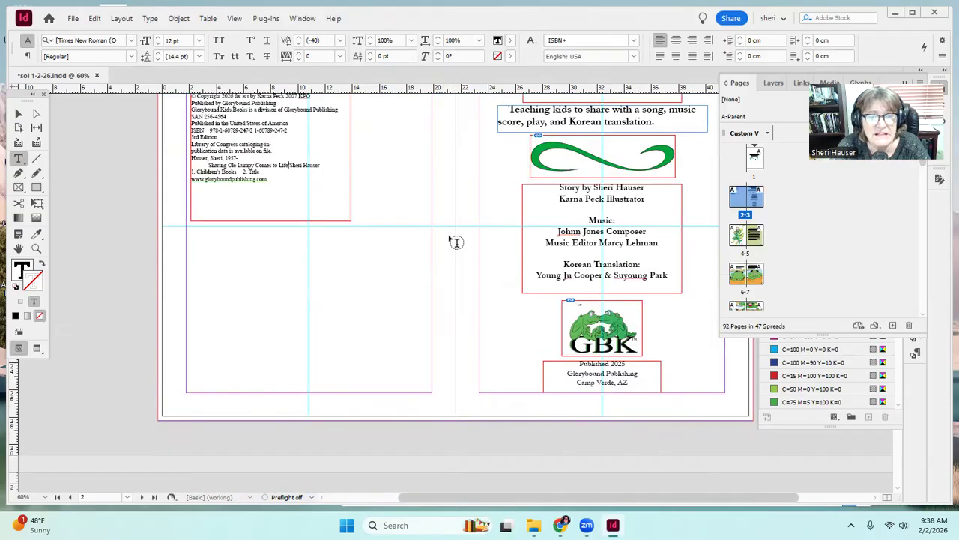
pyautogui.scroll(2, 458, 248)
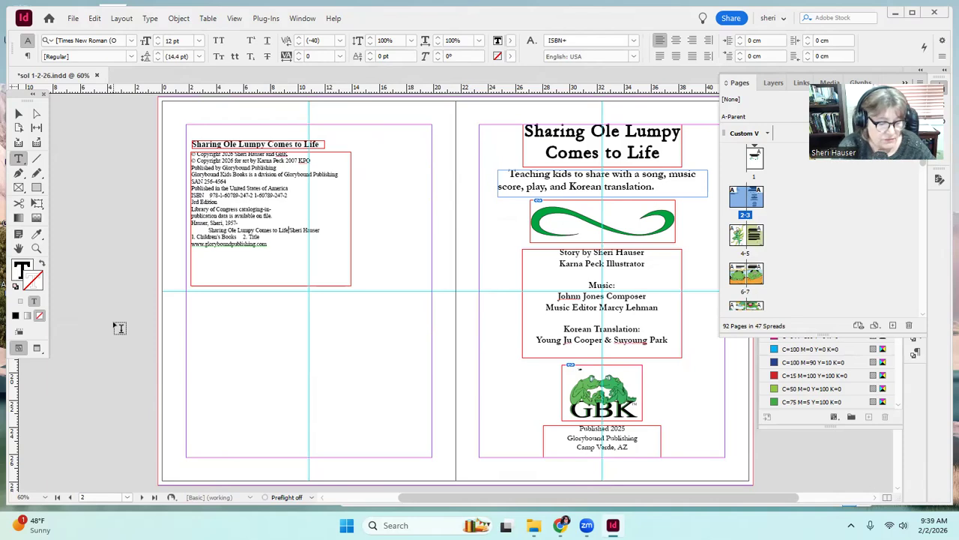
pyautogui.hotkey('ctrl', '=')
pyautogui.hotkey('ctrl', '=')
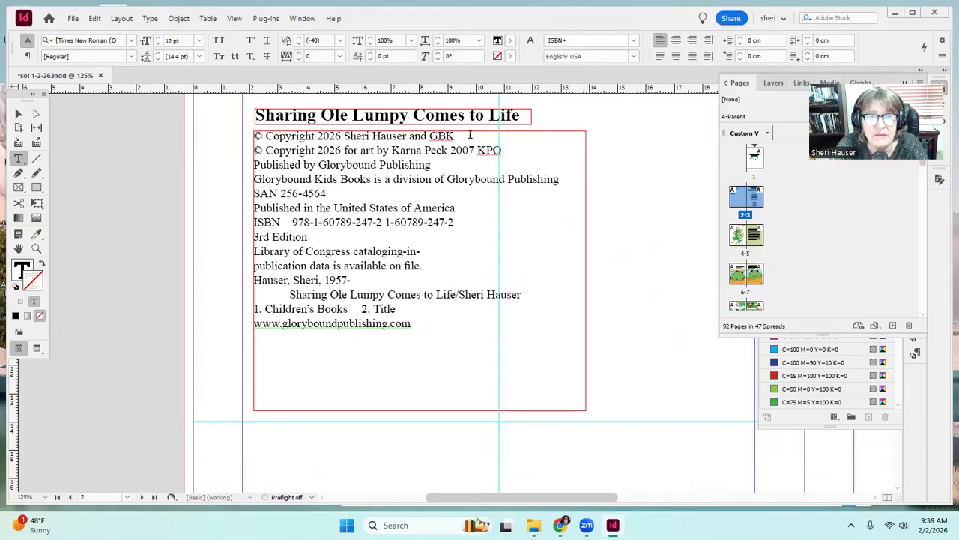
pyautogui.click(435, 136)
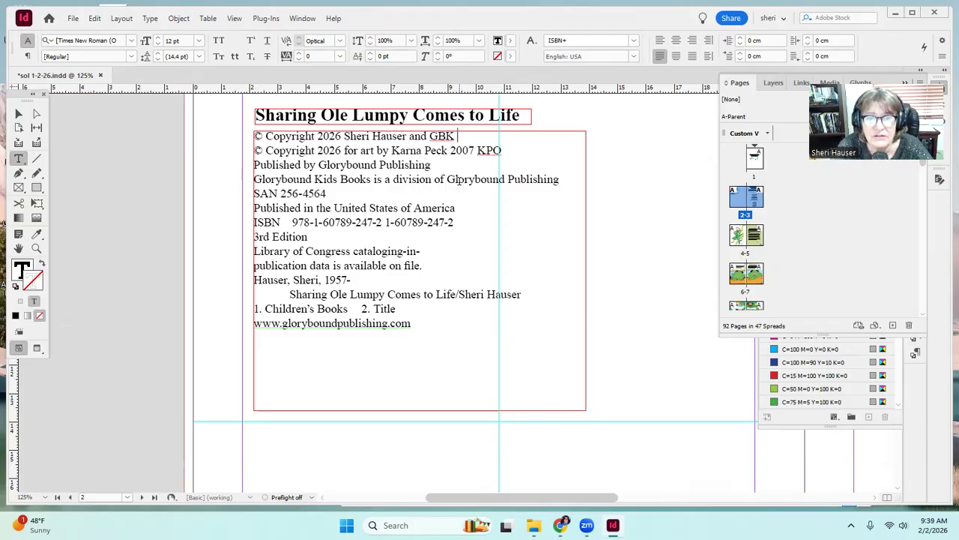
pyautogui.click(320, 193)
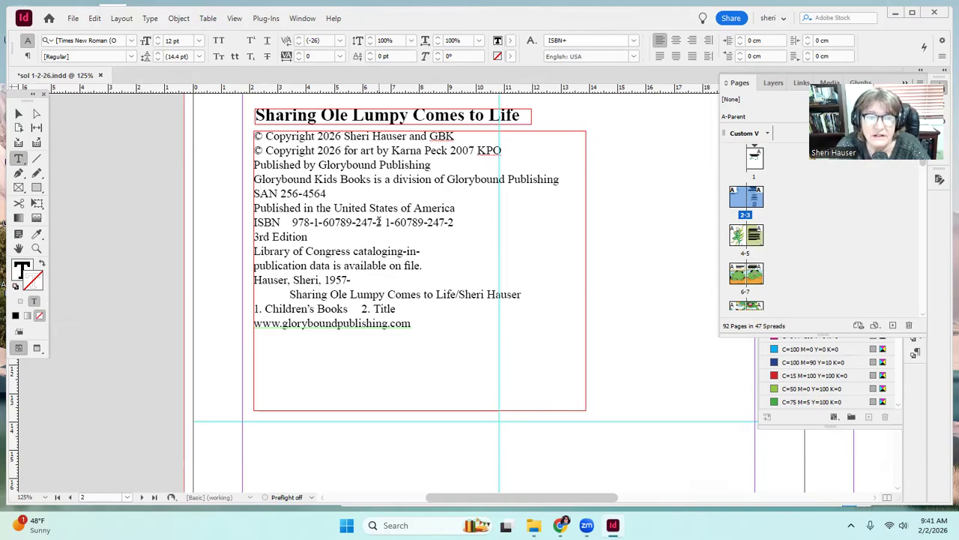
pyautogui.click(285, 221)
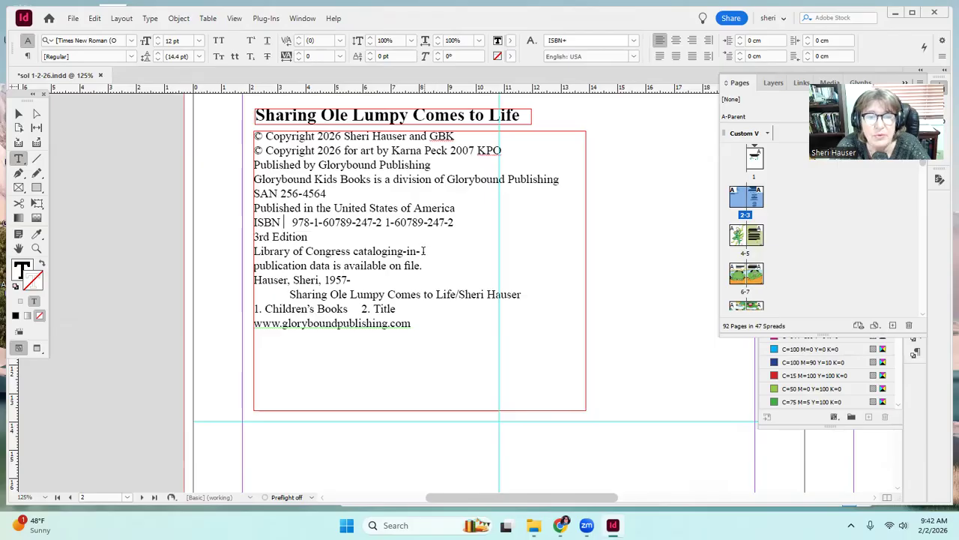
# Try to join the "publication data is available on file" line to the Library of Congress line by deleting the break
pyautogui.click(424, 251)
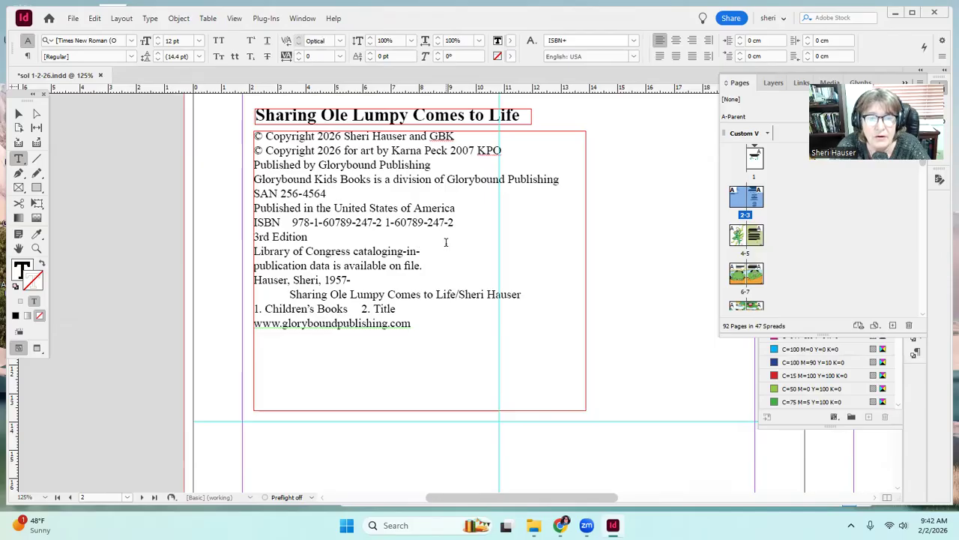
pyautogui.press('Delete')
pyautogui.press('Delete')
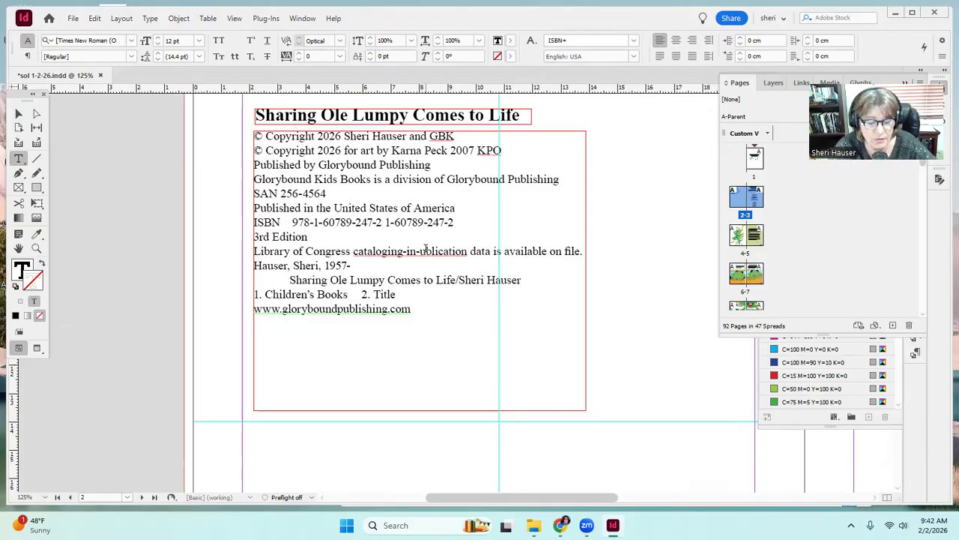
pyautogui.hotkey('ctrl', 'z')
# Widen the copyright text frame to about 14.36 cm so the Library of Congress sentence fits on one line
pyautogui.click(19, 113)
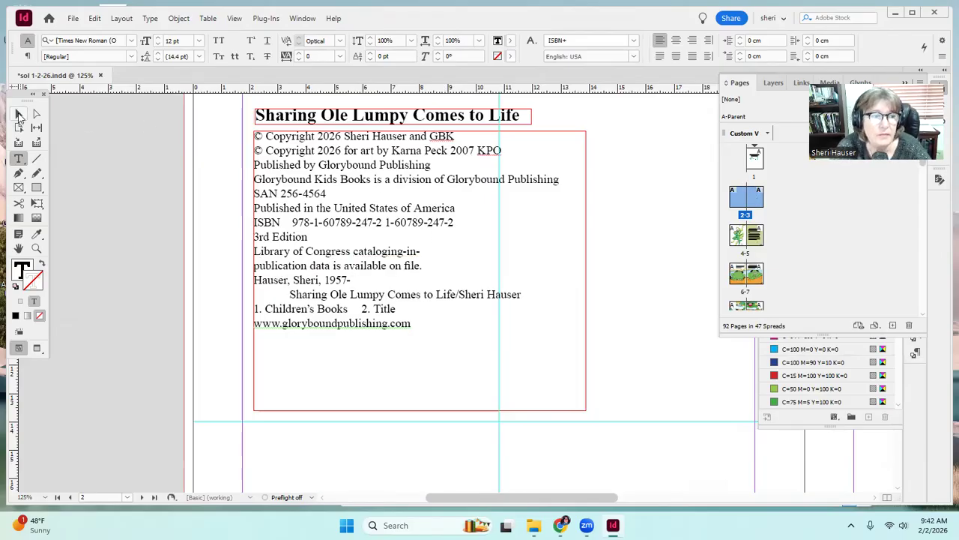
pyautogui.click(506, 279)
pyautogui.moveTo(586, 271); pyautogui.dragTo(659, 269)
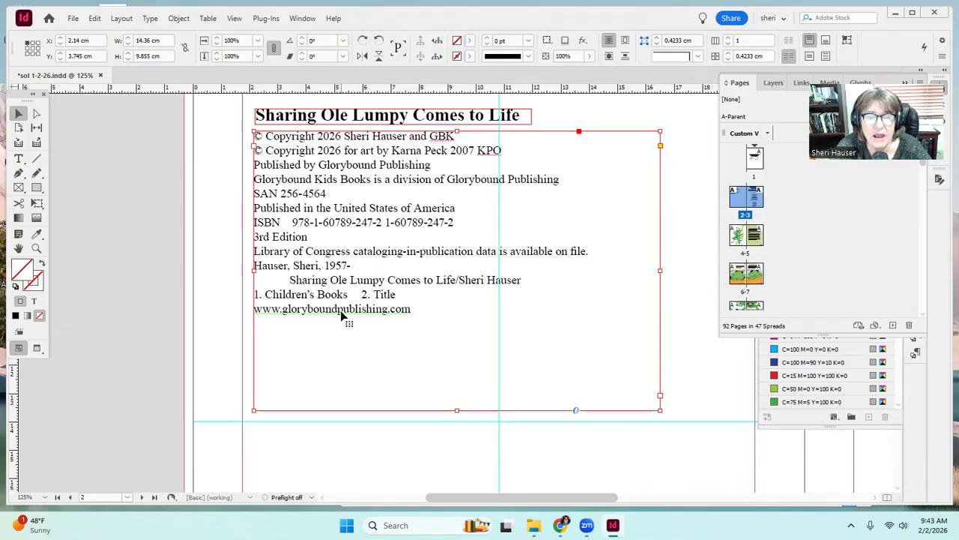
pyautogui.doubleClick(417, 308)
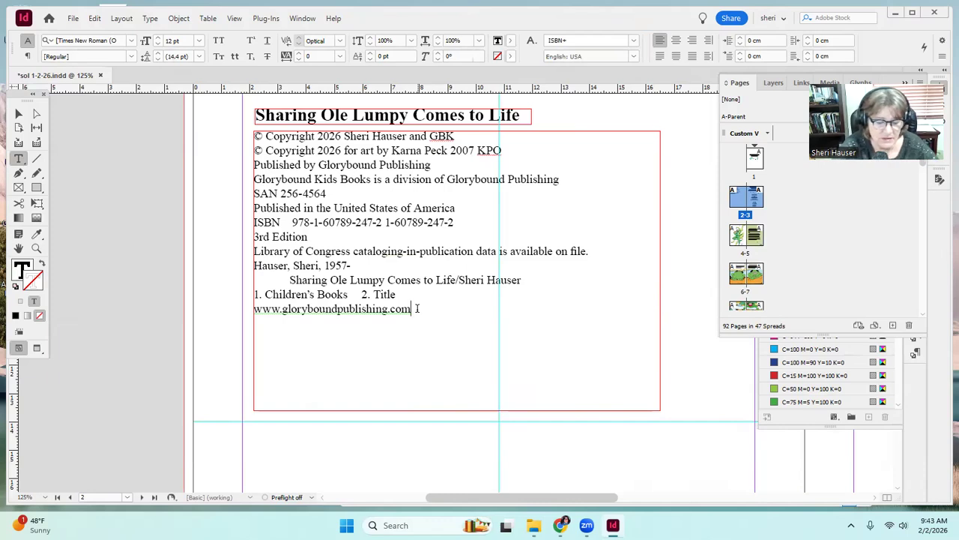
pyautogui.press('Return')
pyautogui.write('ka')
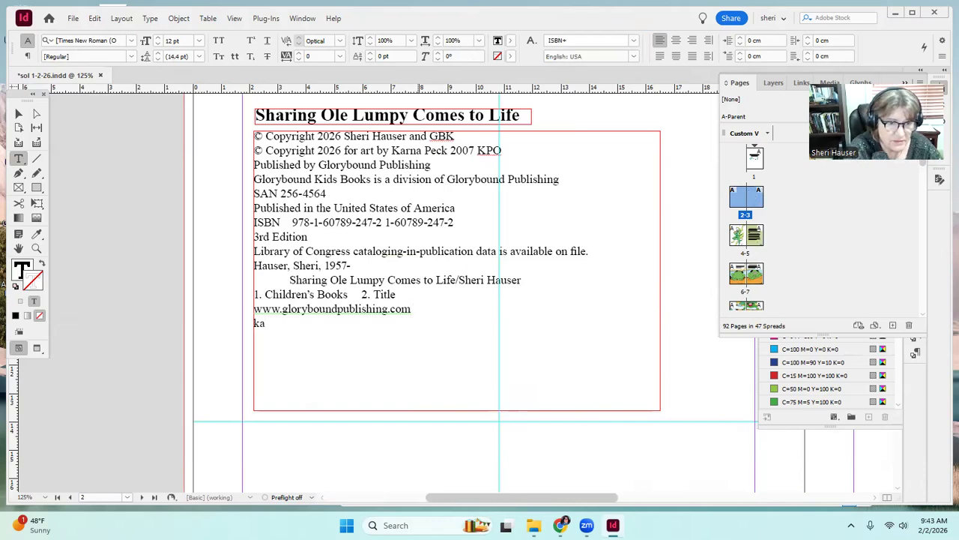
pyautogui.write('rnapecklc')
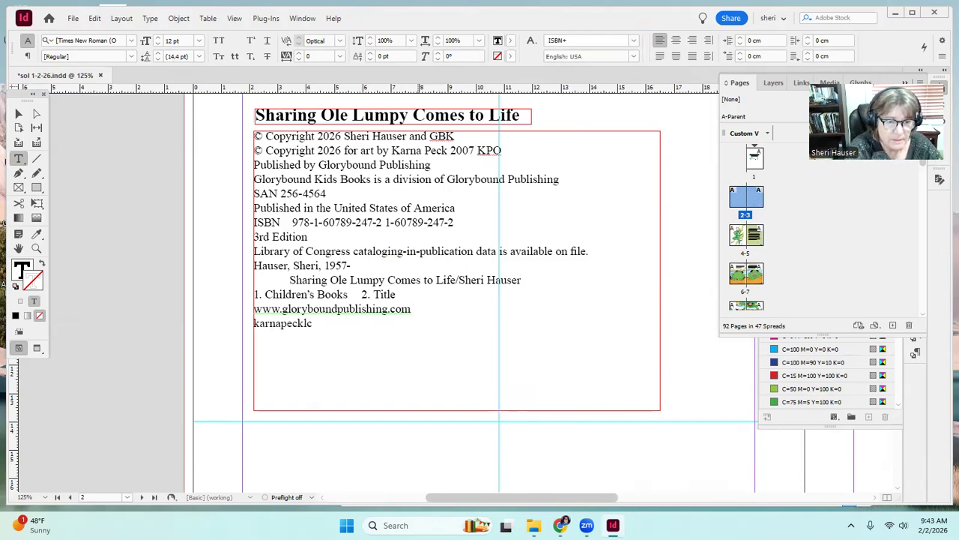
pyautogui.press('BackSpace')
pyautogui.press('BackSpace')
pyautogui.write('.com')
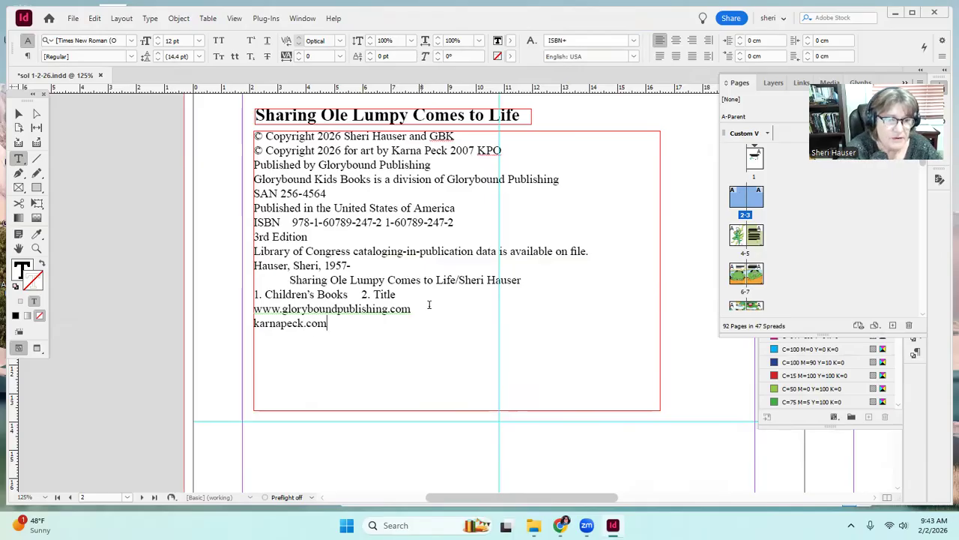
pyautogui.click(254, 323)
pyautogui.write('www.')
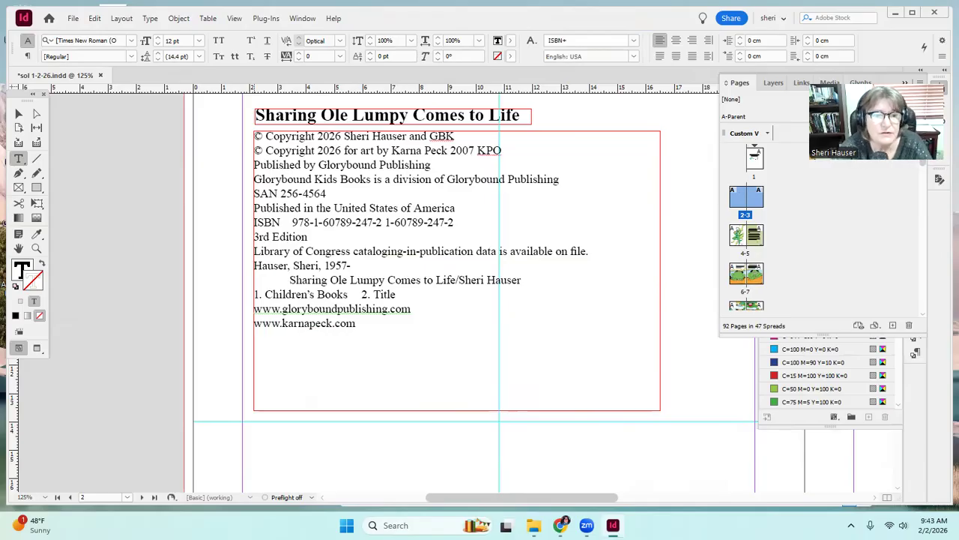
# Change the publication year below the GBK logo on the title page to 2026
pyautogui.moveTo(531, 501); pyautogui.dragTo(654, 475)
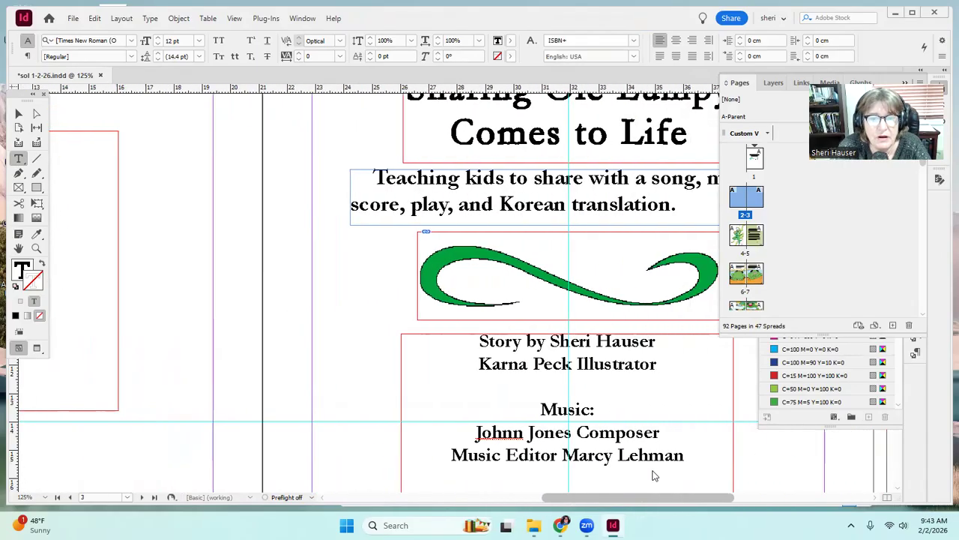
pyautogui.hscroll(3, 660, 473)
pyautogui.scroll(-3, 499, 362)
pyautogui.scroll(-5, 498, 361)
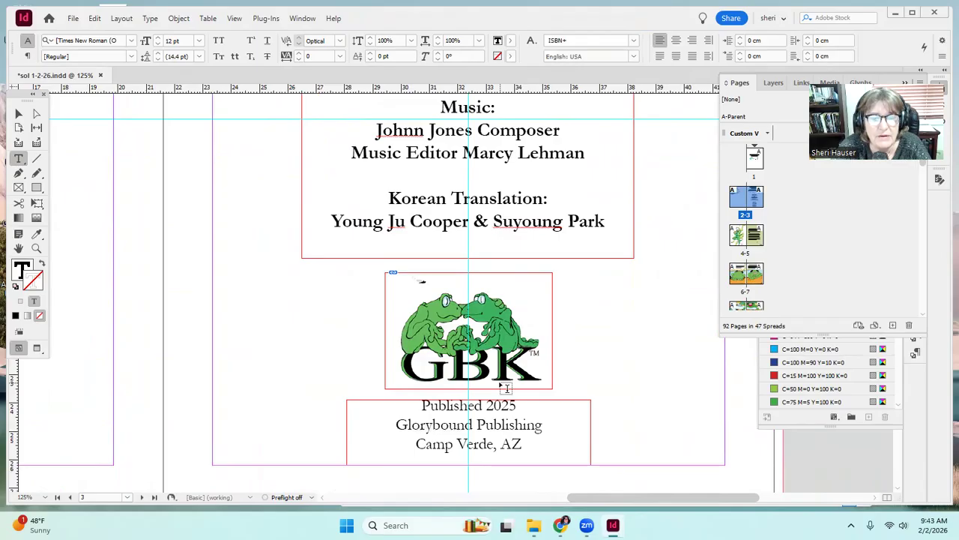
pyautogui.scroll(2, 506, 388)
pyautogui.scroll(-1, 510, 405)
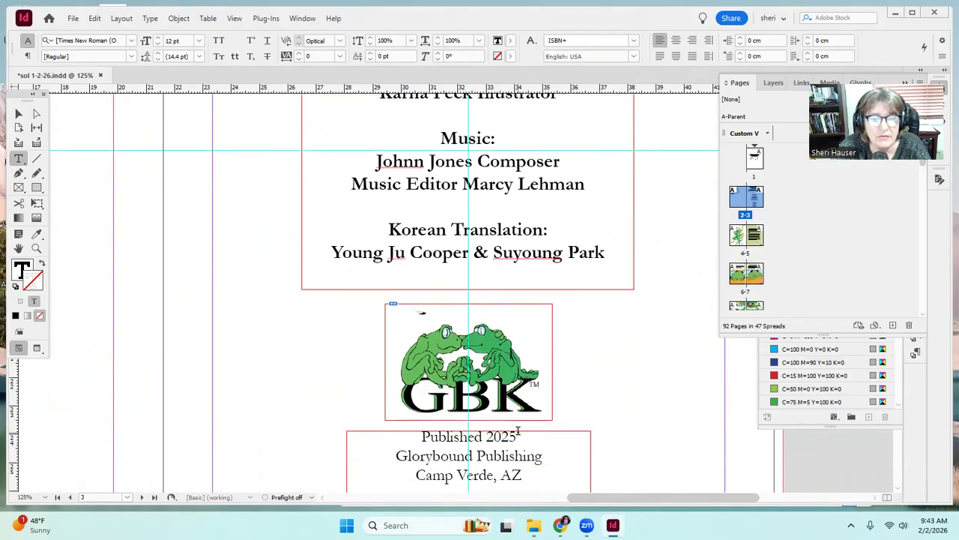
pyautogui.moveTo(517, 433); pyautogui.dragTo(510, 434)
pyautogui.write('6')
# Check the title spread, and review the page size, orientation and margins in Document Setup
pyautogui.scroll(8, 404, 433)
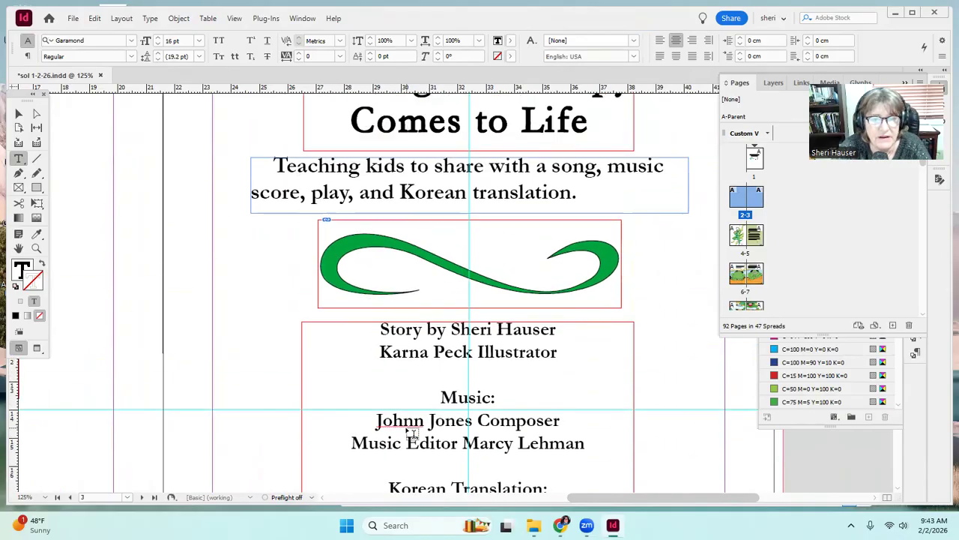
pyautogui.scroll(10, 408, 429)
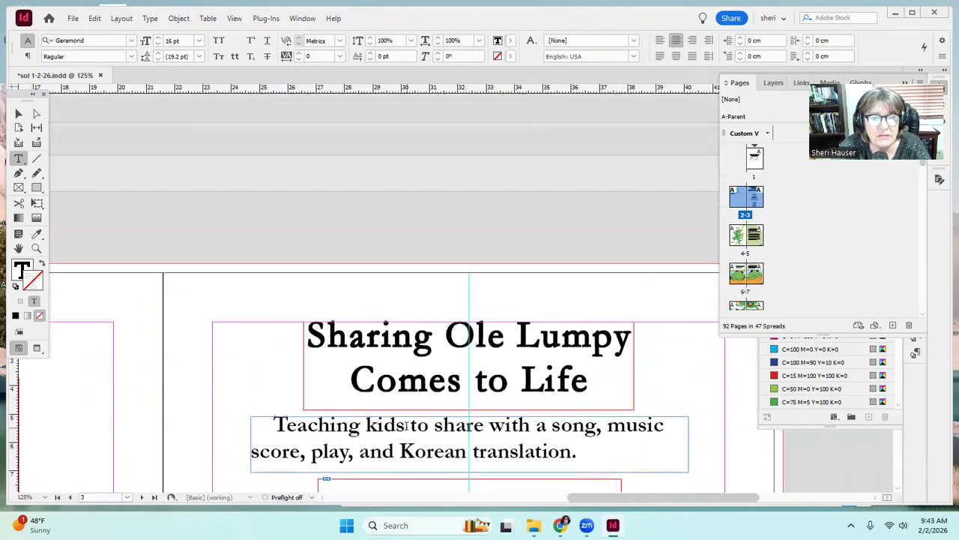
pyautogui.hotkey('ctrl', 'alt', '0')
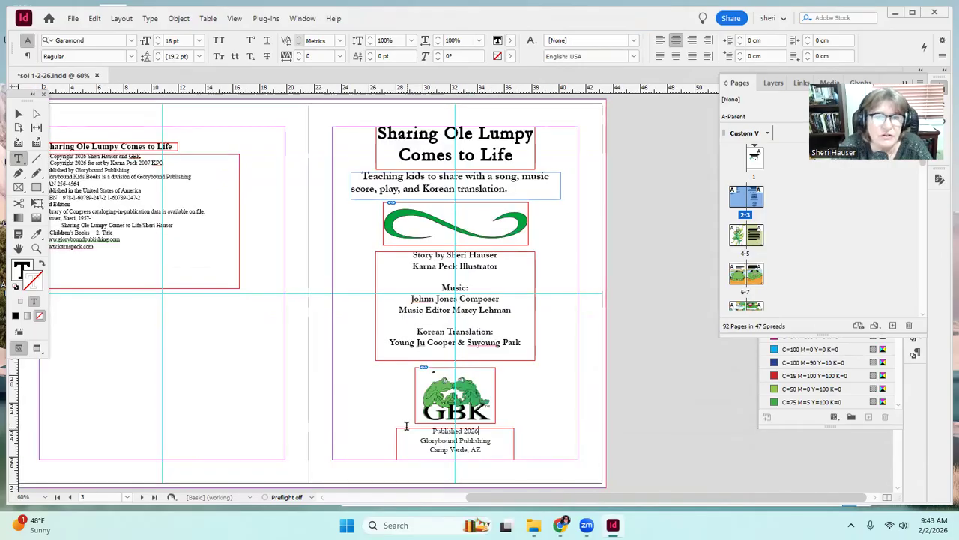
pyautogui.scroll(6, 406, 416)
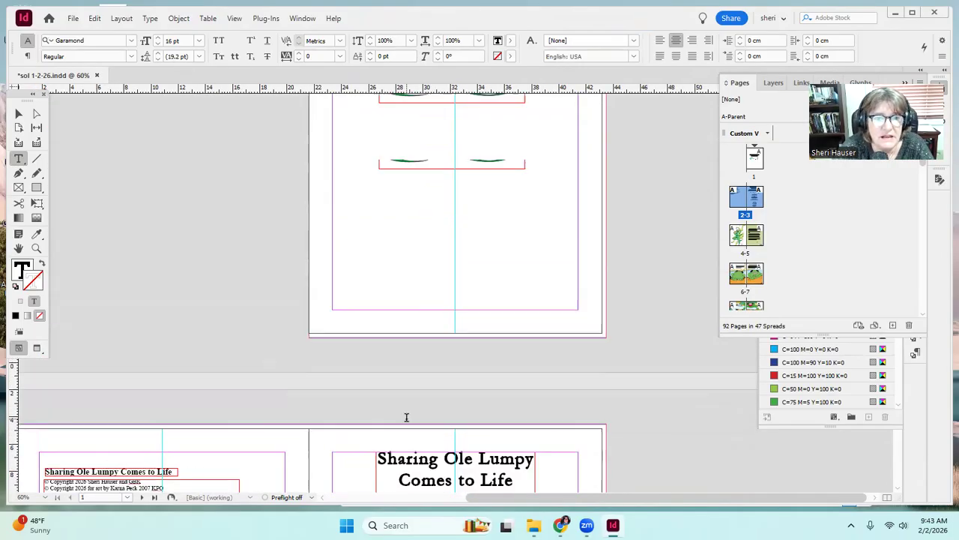
pyautogui.scroll(-2, 406, 417)
pyautogui.scroll(-5, 407, 417)
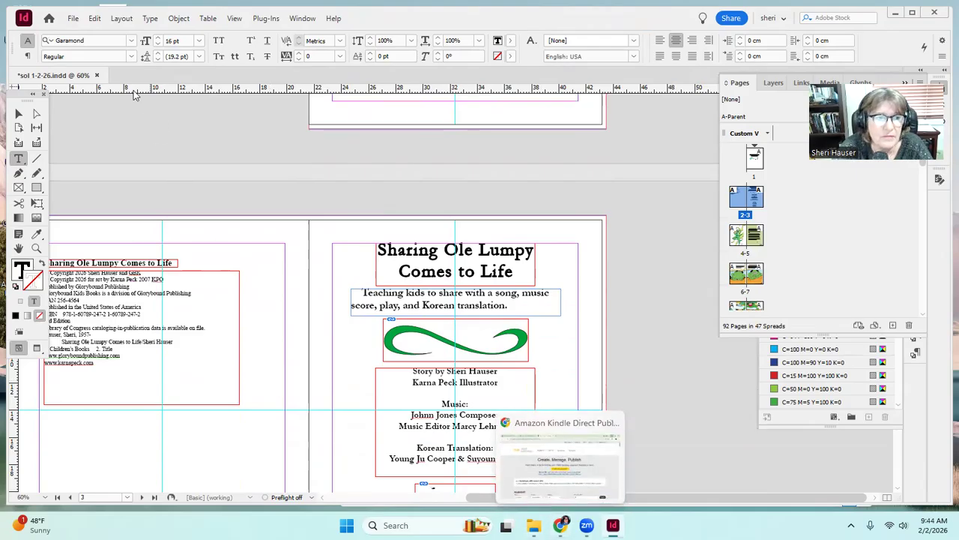
pyautogui.click(95, 19)
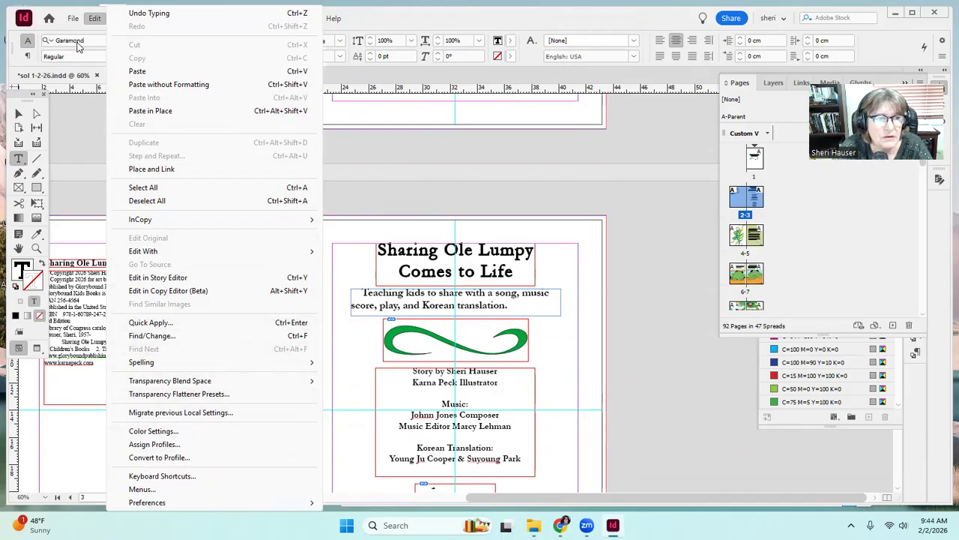
pyautogui.moveTo(72, 21)
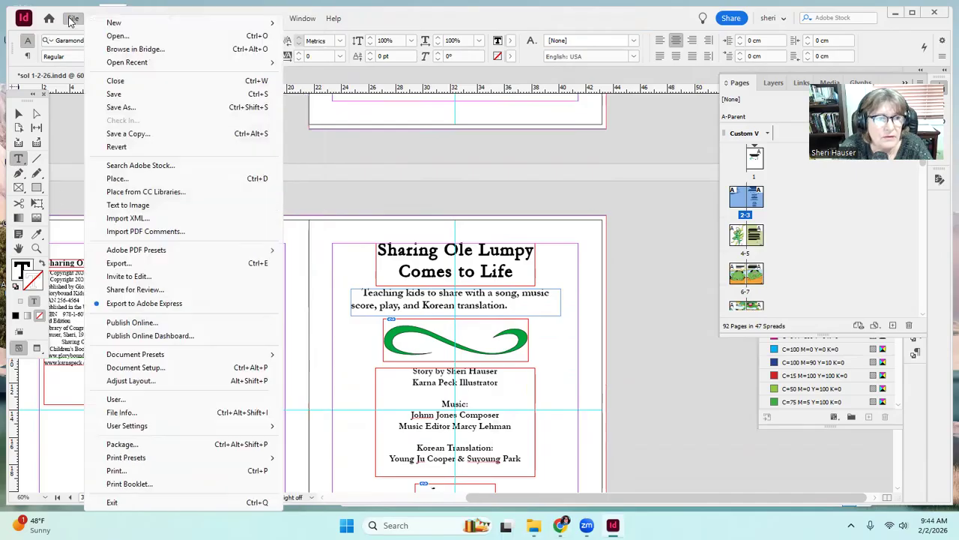
pyautogui.click(112, 365)
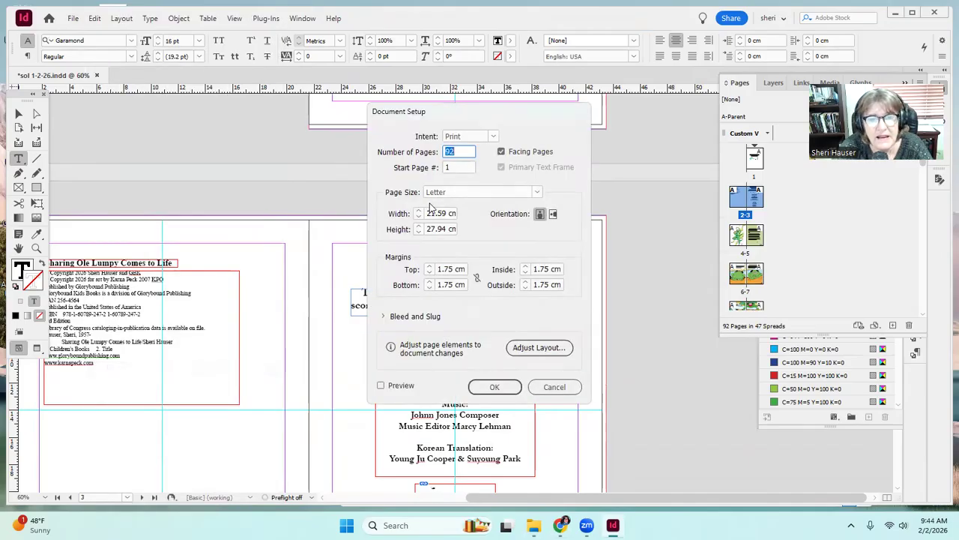
pyautogui.click(498, 390)
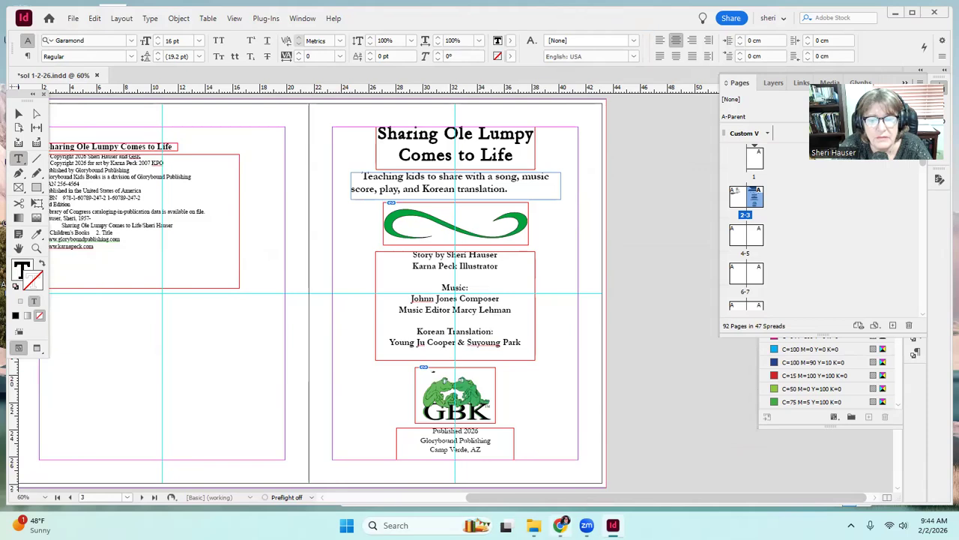
# Switch to Kindle Direct Publishing in Chrome and start creating a new hardcover title
pyautogui.click(561, 525)
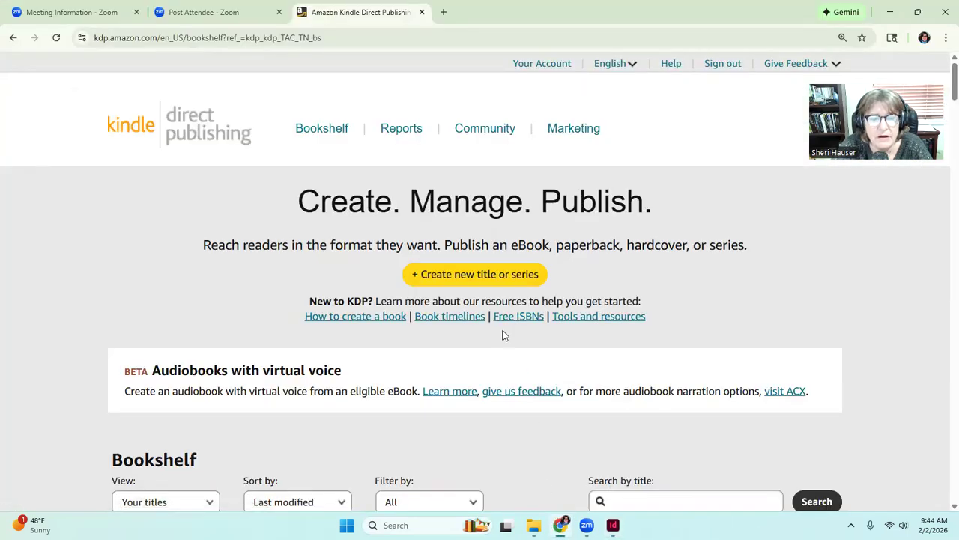
pyautogui.scroll(-2, 505, 333)
pyautogui.scroll(2, 495, 303)
pyautogui.click(484, 277)
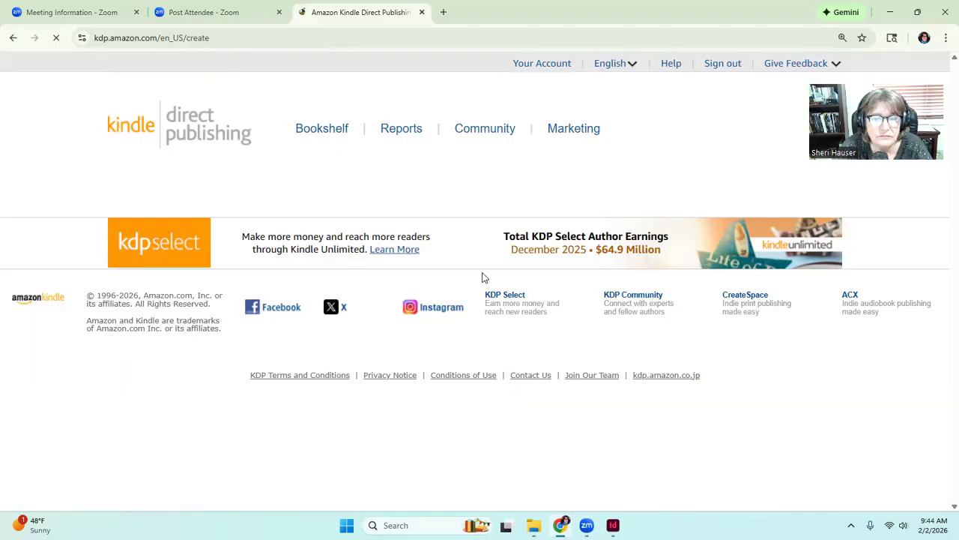
pyautogui.scroll(-2, 481, 278)
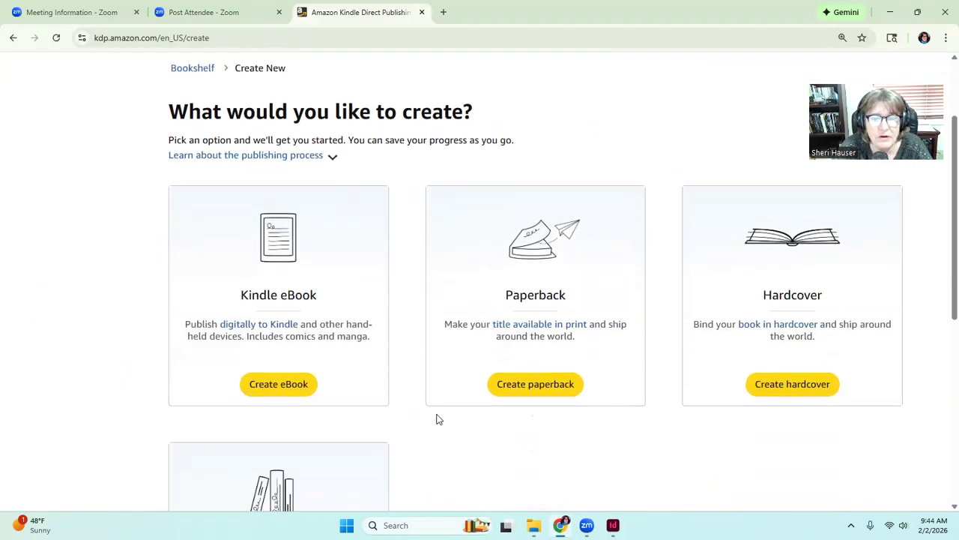
pyautogui.scroll(-1, 442, 413)
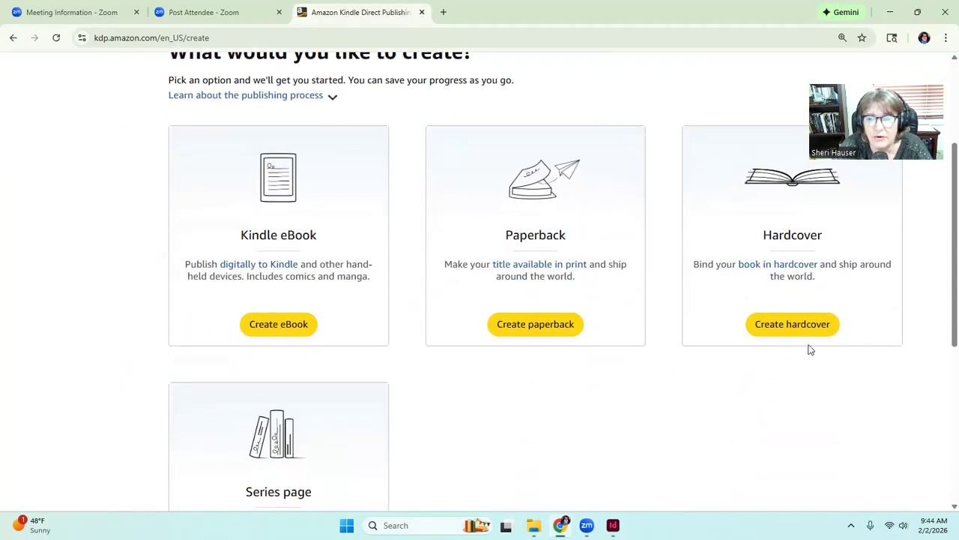
pyautogui.click(793, 324)
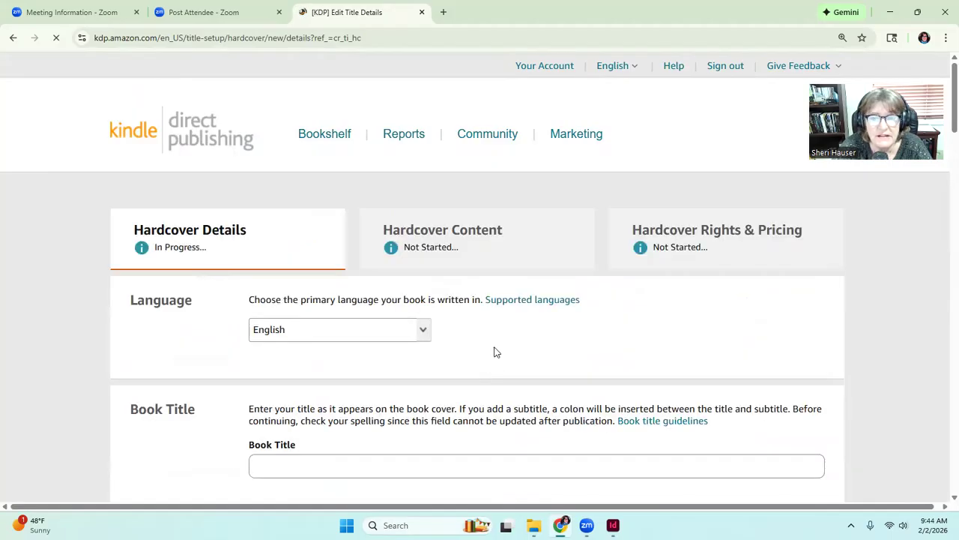
# Copy the title "Sharing Ole Lumpy Comes to Life" from the InDesign title page and enter it as the KDP book title
pyautogui.scroll(-2, 495, 351)
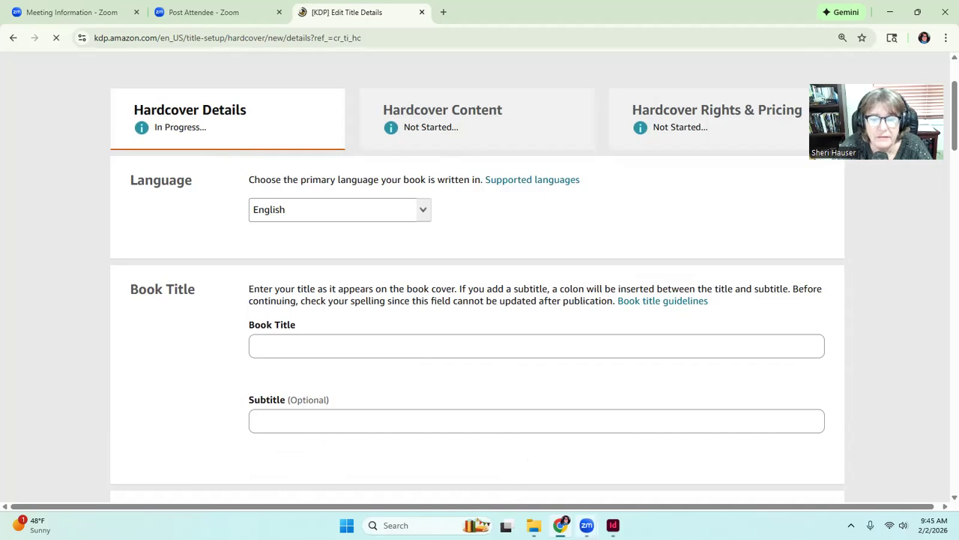
pyautogui.moveTo(614, 524)
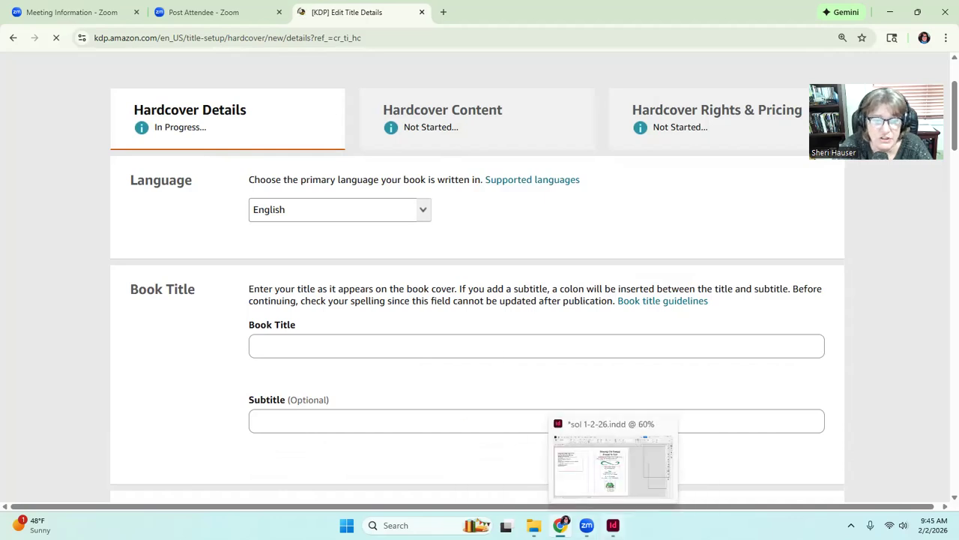
pyautogui.click(613, 525)
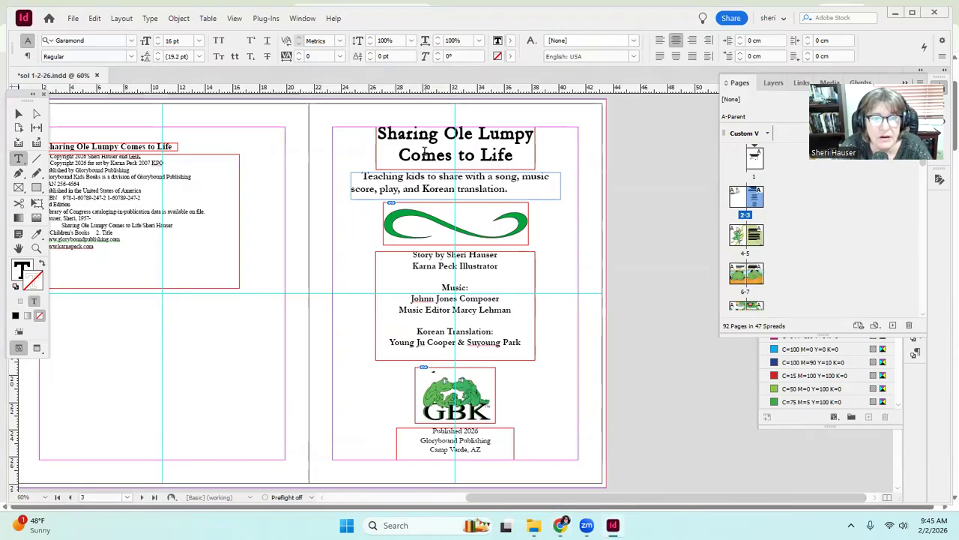
pyautogui.moveTo(515, 156); pyautogui.dragTo(375, 137)
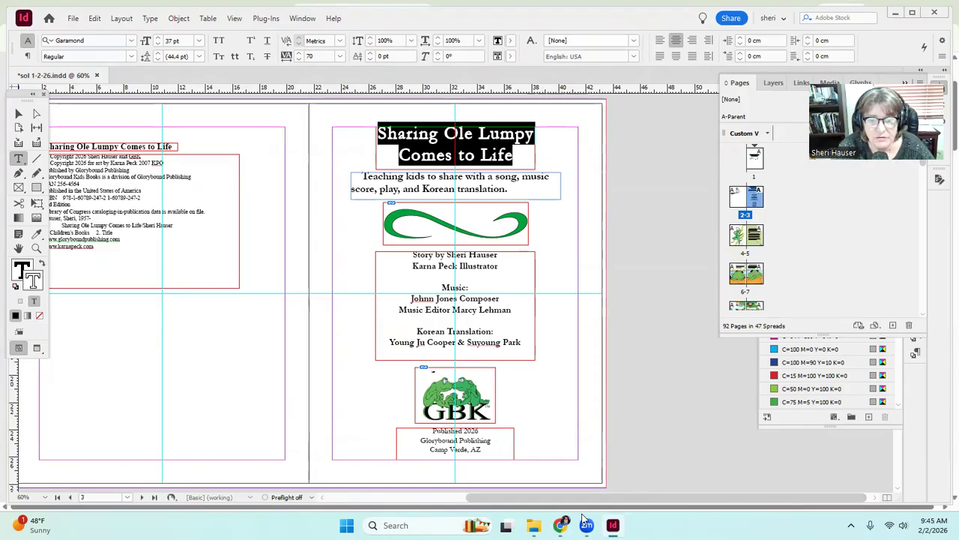
pyautogui.moveTo(561, 525)
pyautogui.click(491, 456)
pyautogui.click(300, 337)
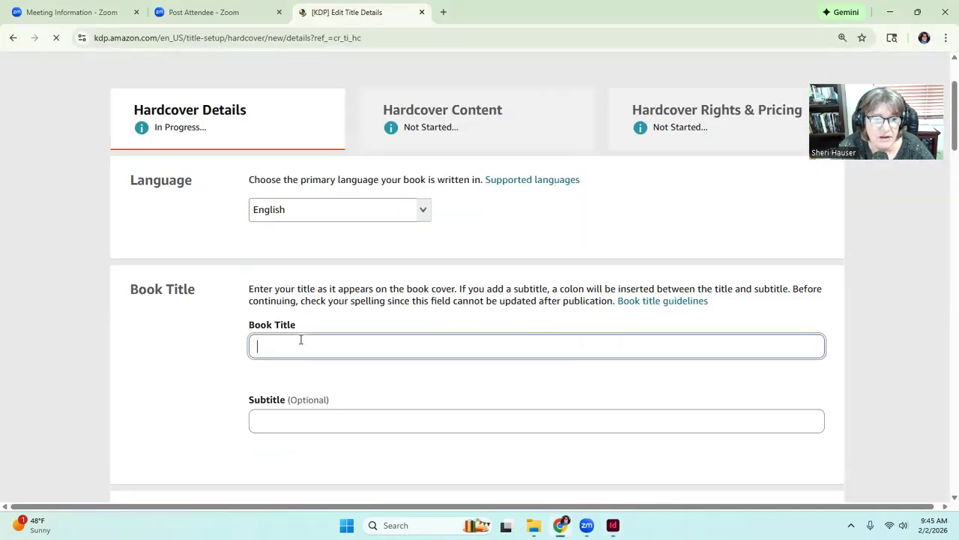
pyautogui.write('Sharing Ole Lumpy Comes to Life')
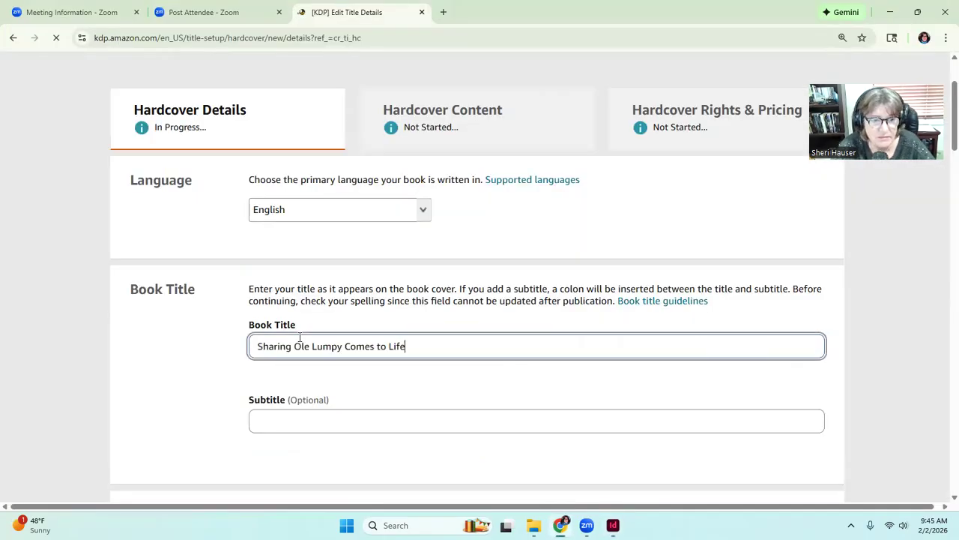
# Copy "Teaching kids to share with a song, music score, play, and Korean translation." from the InDesign title page into the KDP subtitle
pyautogui.click(613, 525)
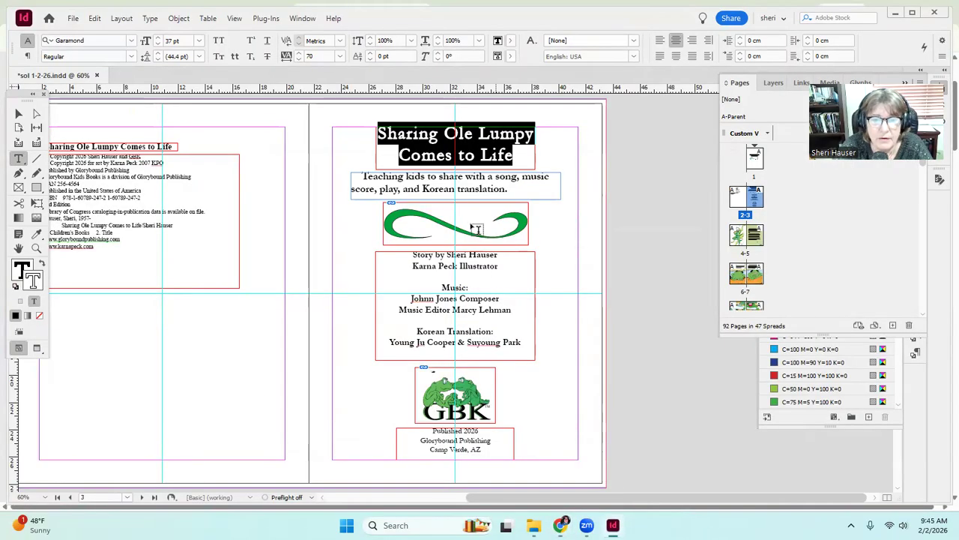
pyautogui.click(475, 188)
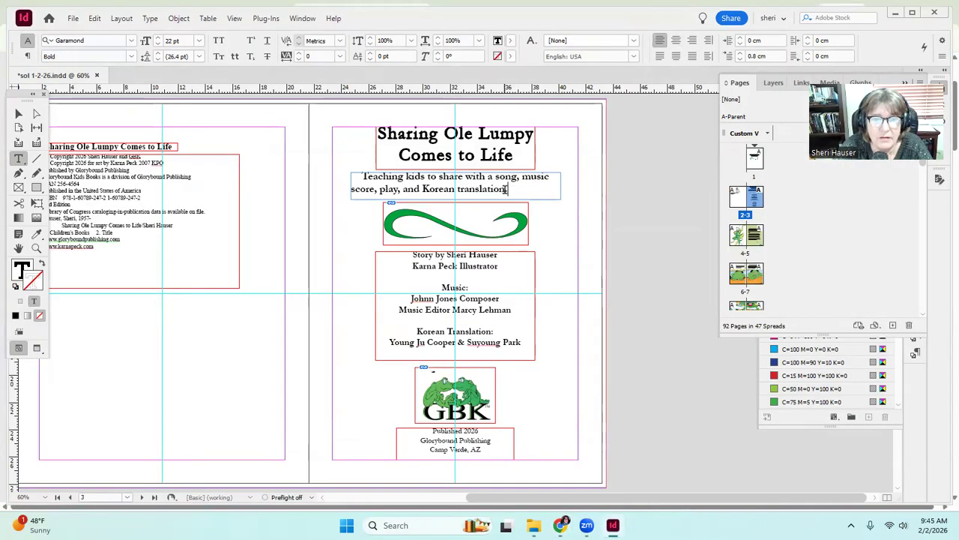
pyautogui.moveTo(516, 189); pyautogui.dragTo(358, 176)
pyautogui.hotkey('ctrl', 'c')
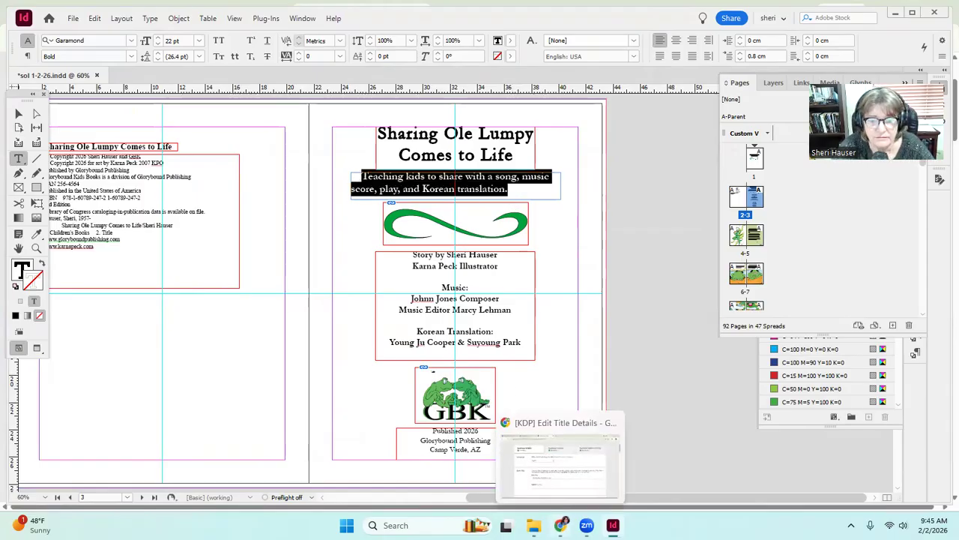
pyautogui.click(564, 523)
pyautogui.click(292, 423)
pyautogui.hotkey('ctrl', 'v')
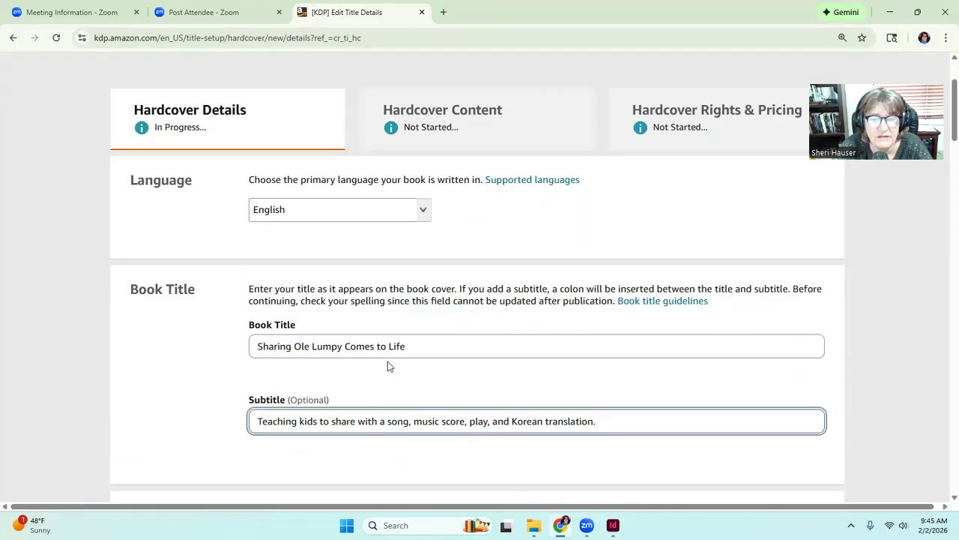
# Leave the optional series empty and set the hardcover's edition number to 3
pyautogui.scroll(-2, 388, 361)
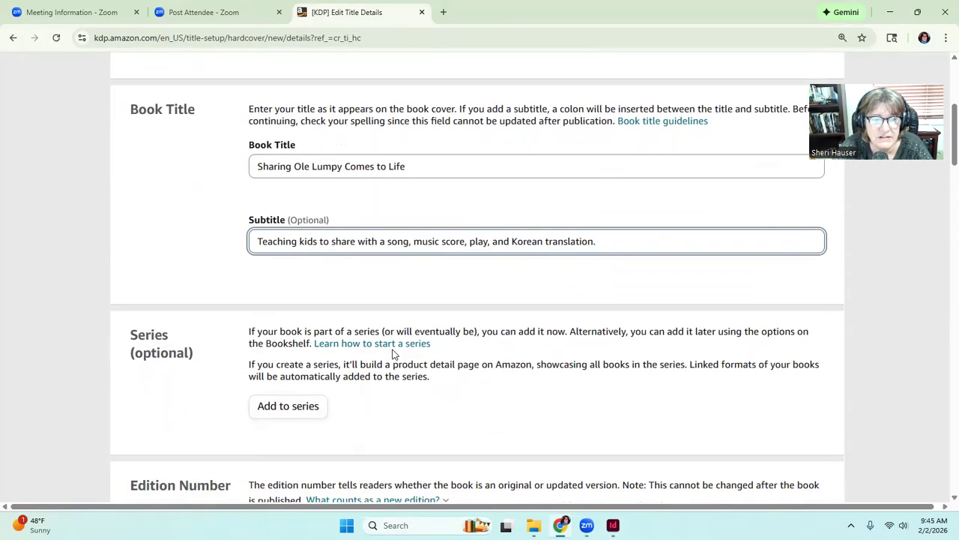
pyautogui.scroll(-2, 393, 354)
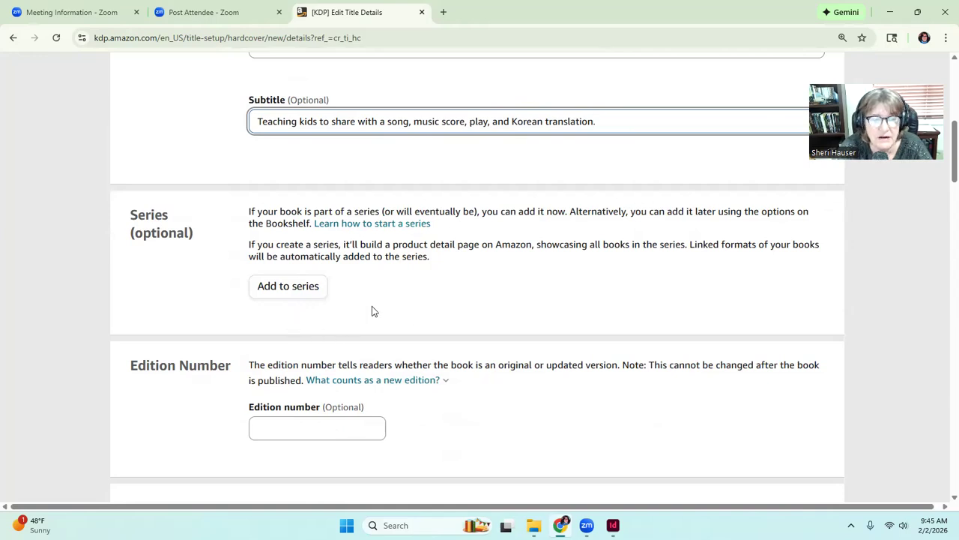
pyautogui.scroll(-1, 371, 306)
pyautogui.click(374, 321)
pyautogui.click(327, 367)
pyautogui.write('3')
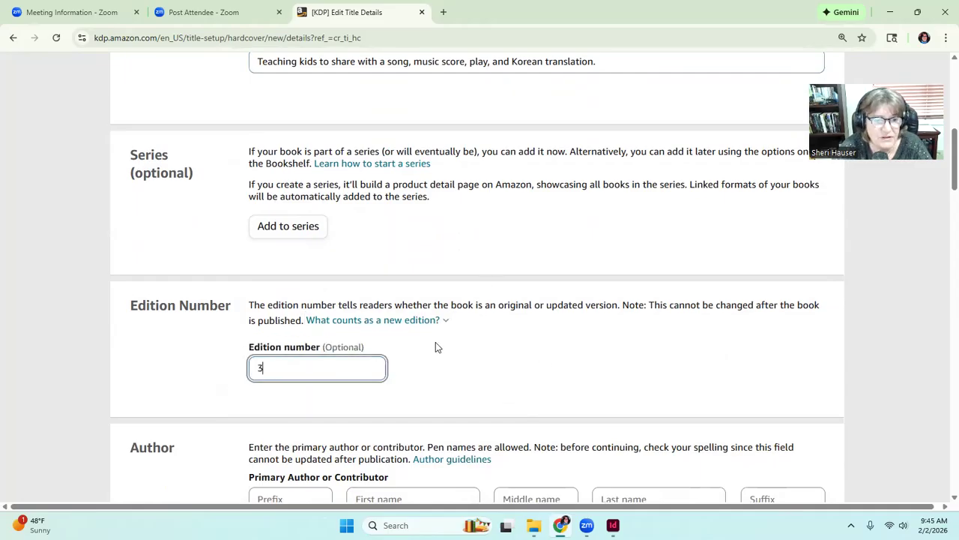
# Fill in the primary author's first and last name from the saved autofill suggestion
pyautogui.scroll(-1, 446, 345)
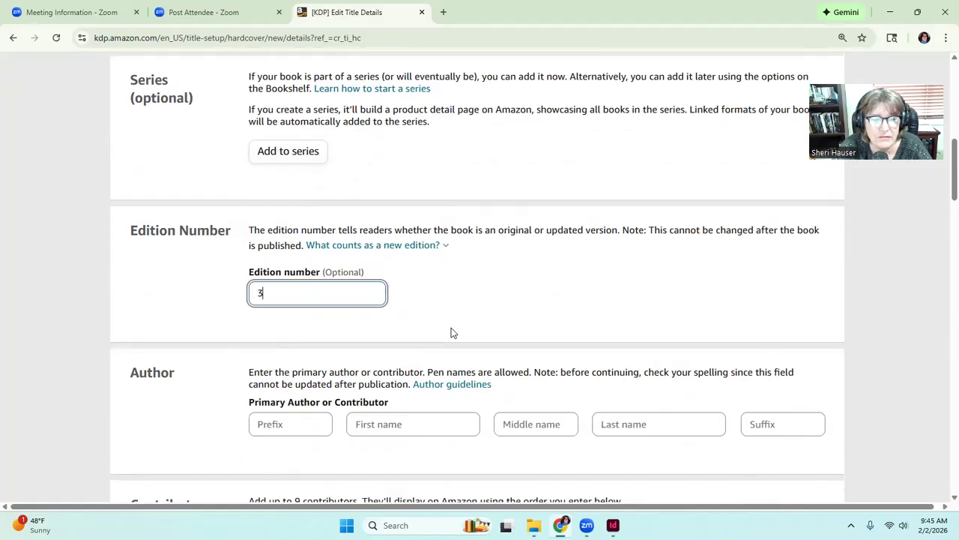
pyautogui.scroll(-1, 451, 333)
pyautogui.click(384, 321)
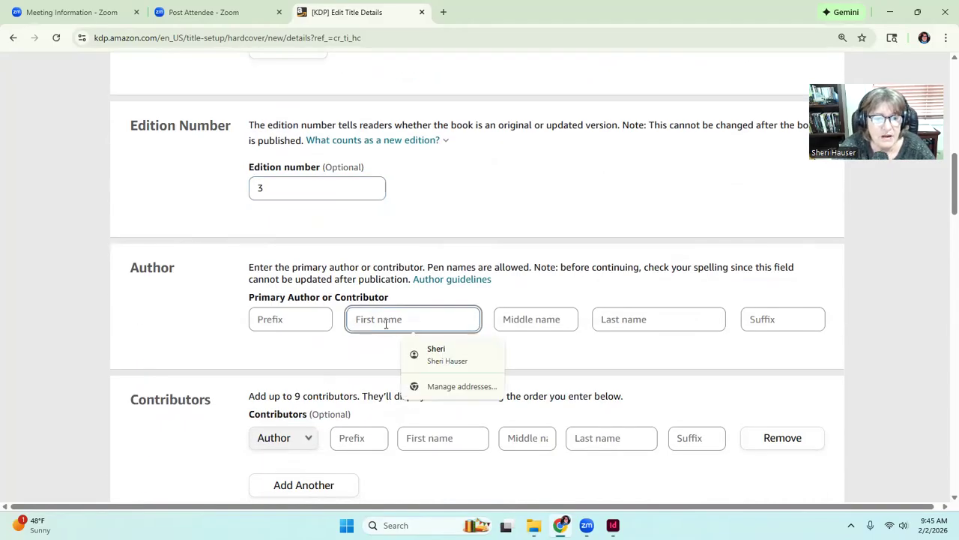
pyautogui.click(431, 354)
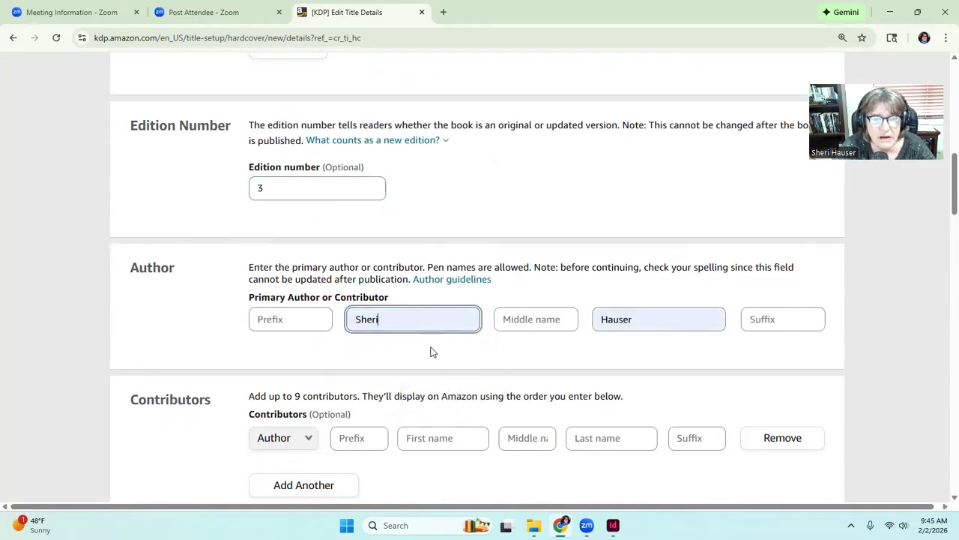
# Set the first contributor's role to Illustrator and enter the illustrator's first and last name
pyautogui.scroll(-1, 394, 362)
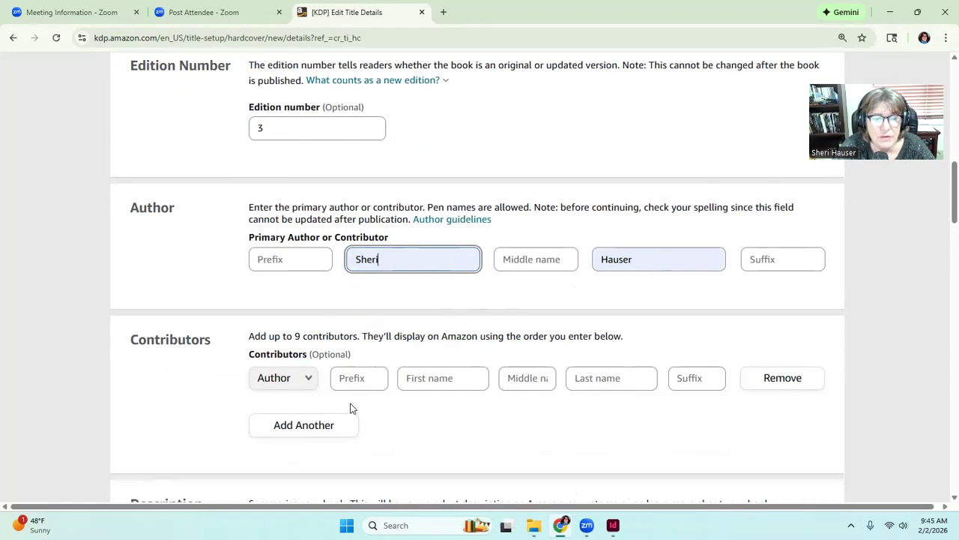
pyautogui.click(307, 380)
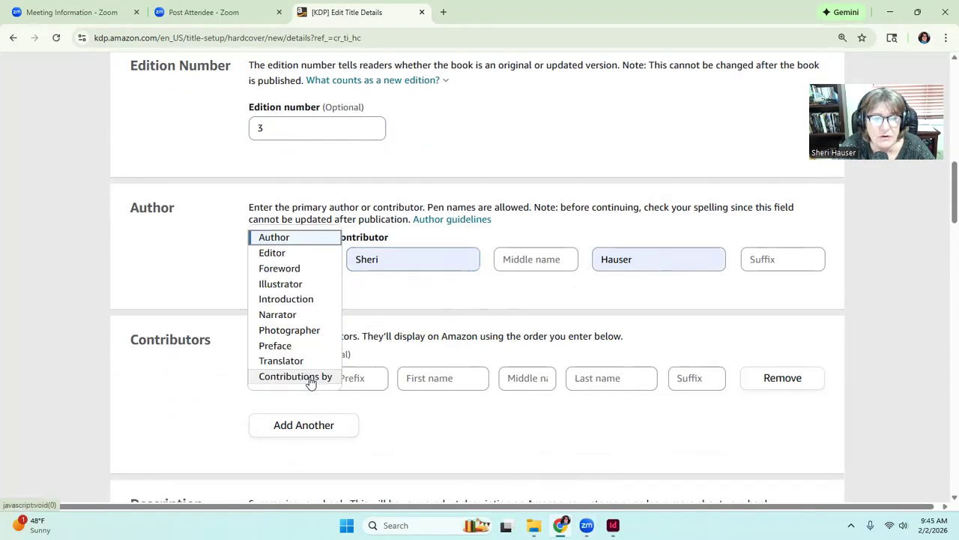
pyautogui.click(283, 284)
pyautogui.click(426, 377)
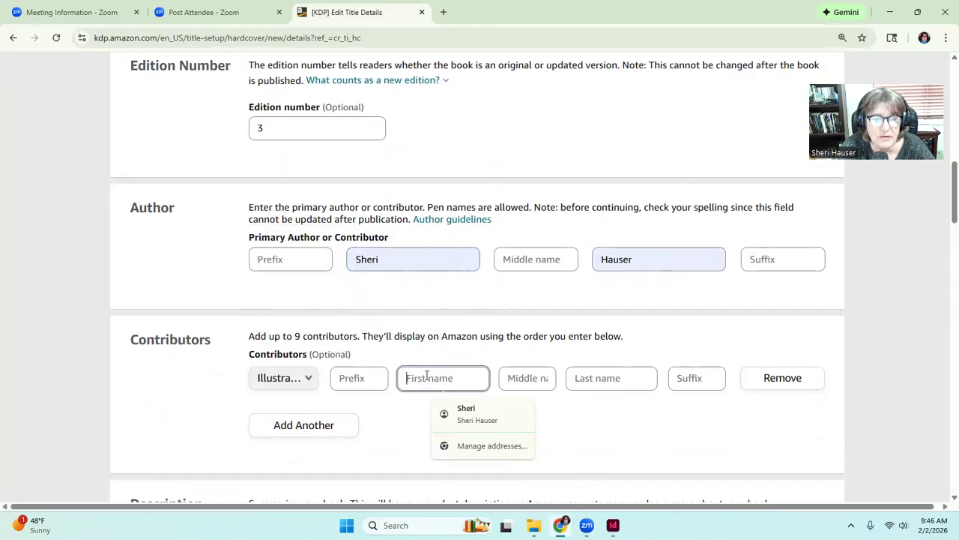
pyautogui.write('Karna')
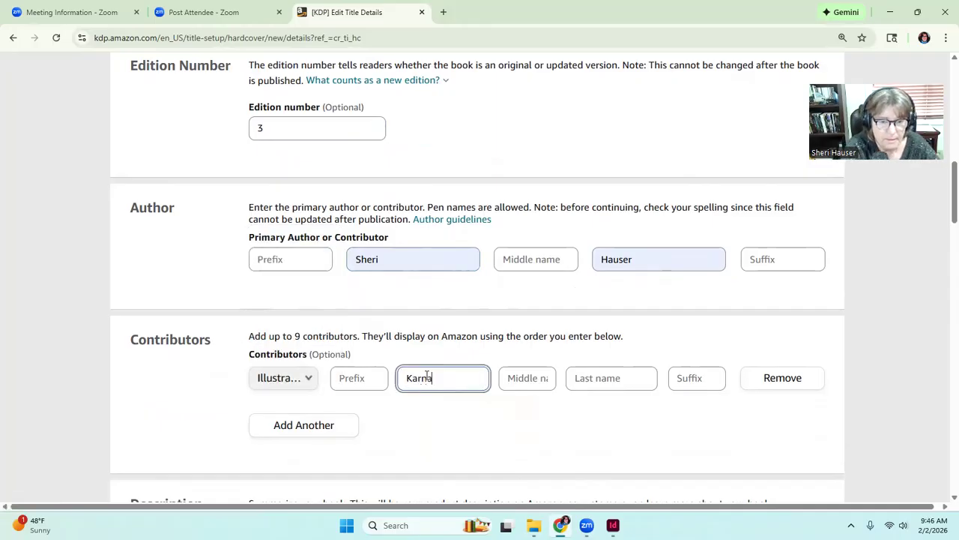
pyautogui.click(615, 379)
pyautogui.write('Peck')
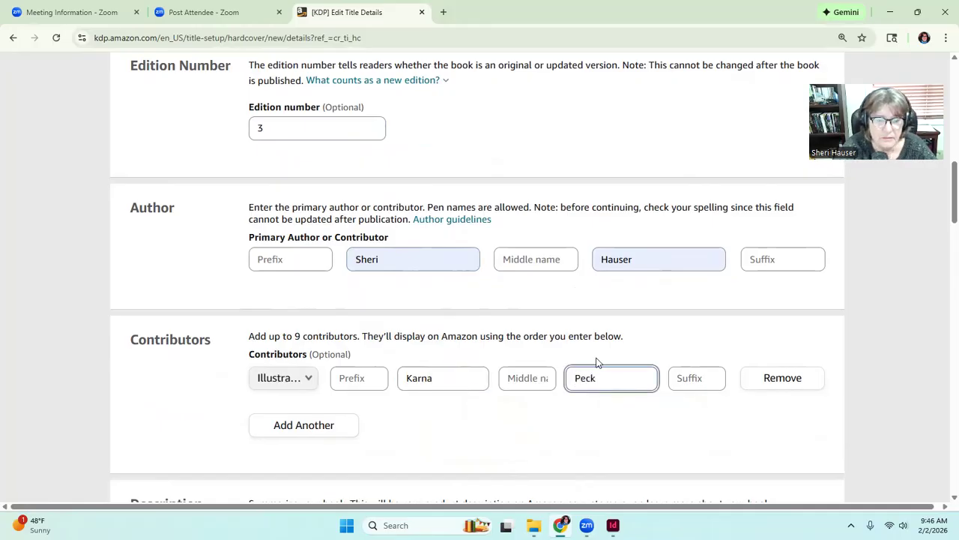
# Add a second contributor with the role "Contributions by" and enter the composer's first name from the InDesign title page
pyautogui.click(309, 425)
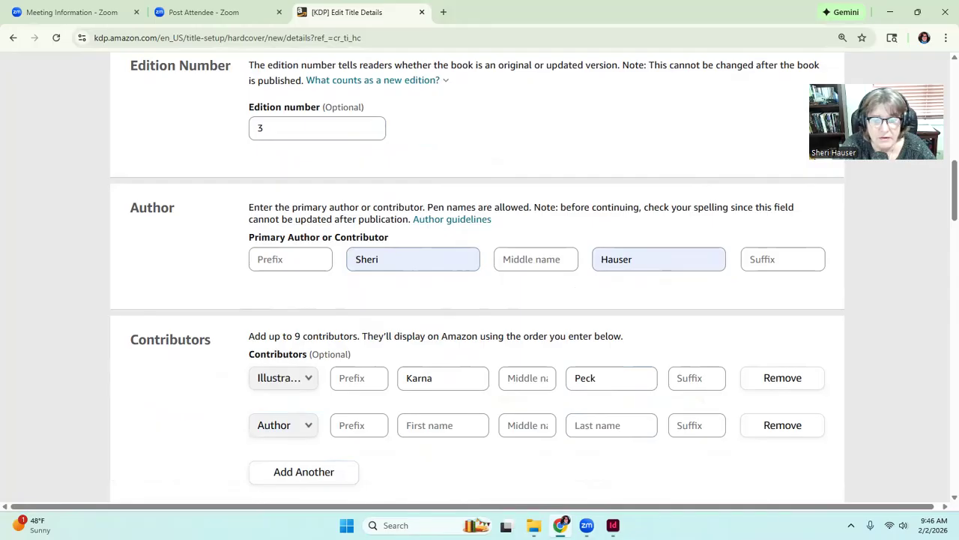
pyautogui.click(613, 525)
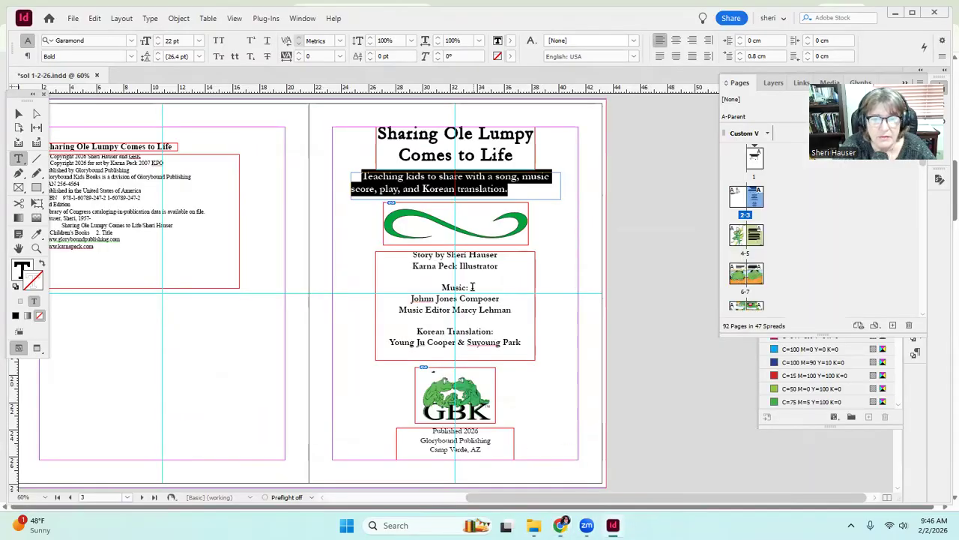
pyautogui.moveTo(435, 298); pyautogui.dragTo(410, 298)
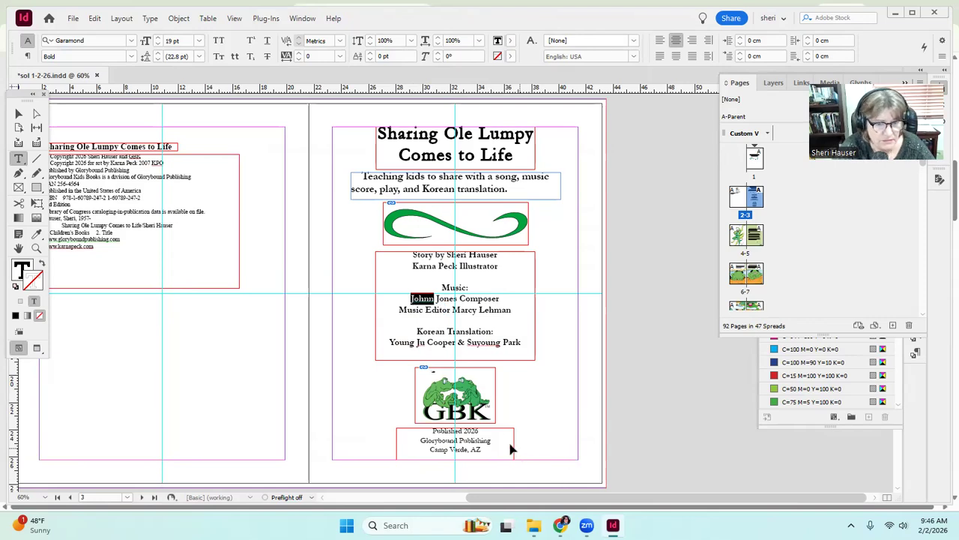
pyautogui.click(561, 526)
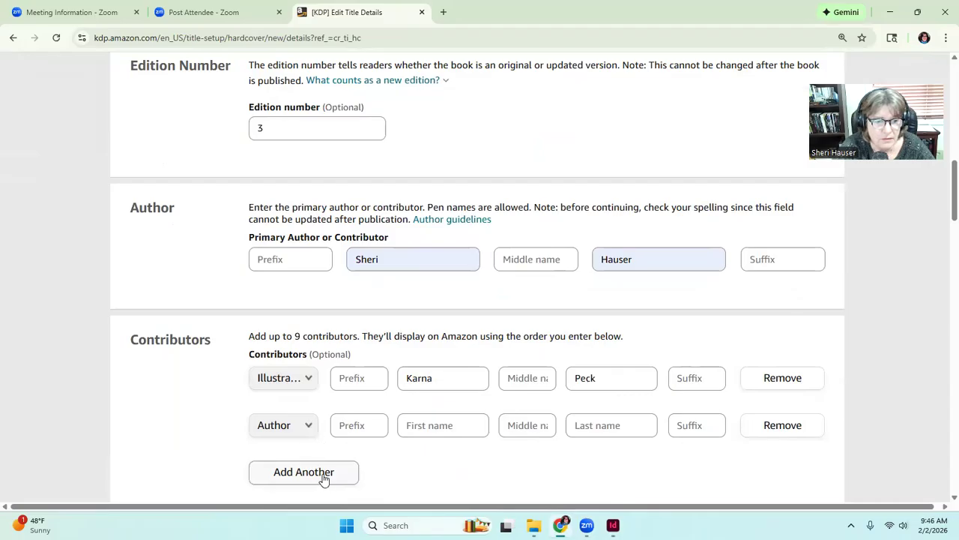
pyautogui.click(308, 425)
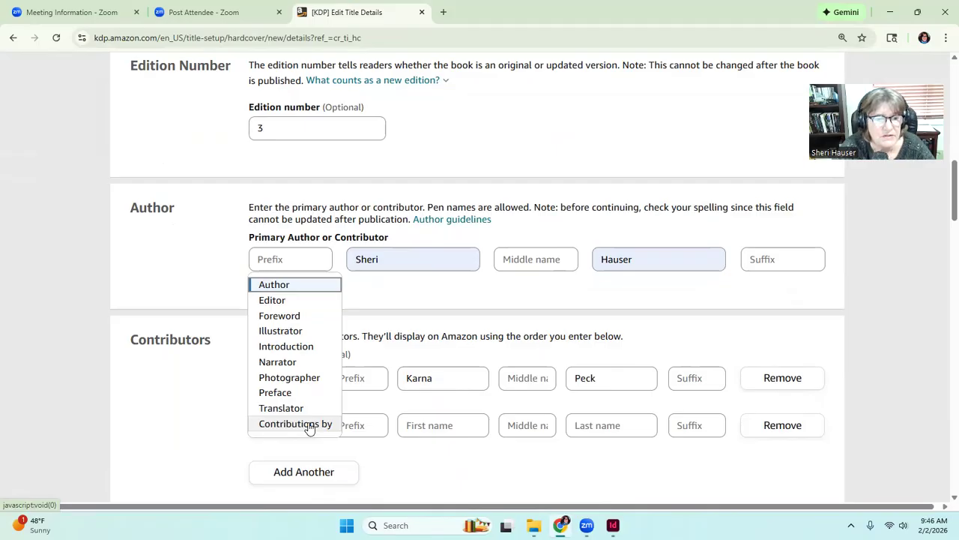
pyautogui.click(310, 425)
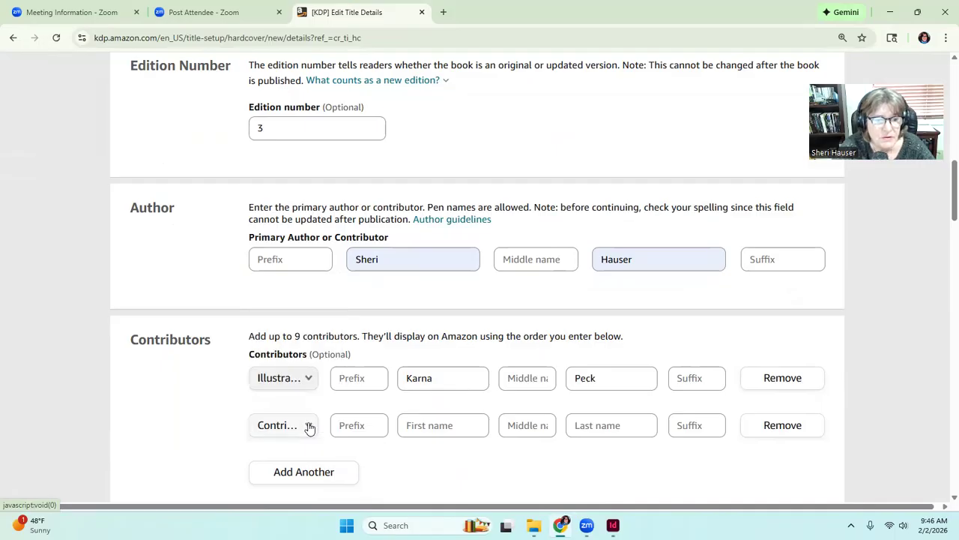
pyautogui.click(418, 425)
pyautogui.write('Johnn')
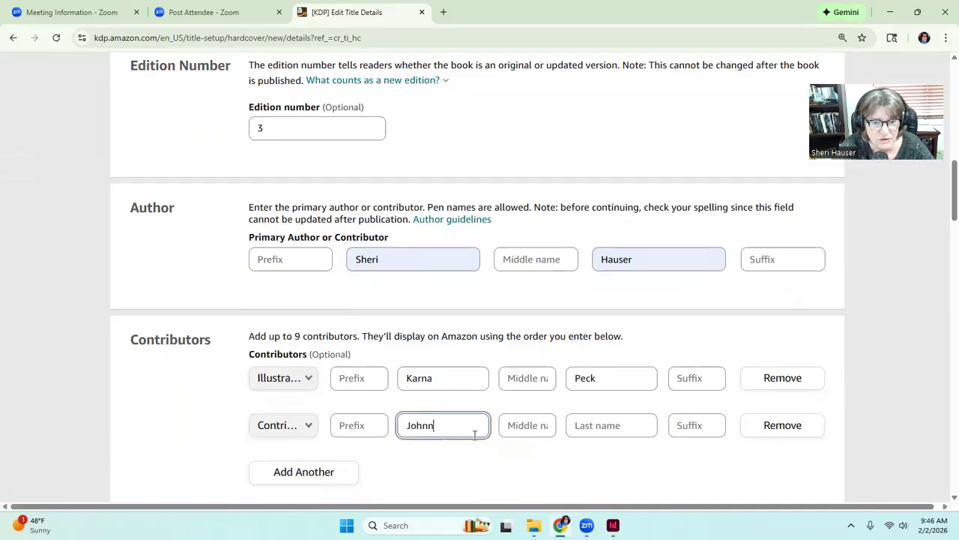
# Enter the composer's last name for the second contributor, correcting its capitalization
pyautogui.click(594, 425)
pyautogui.write('jONES')
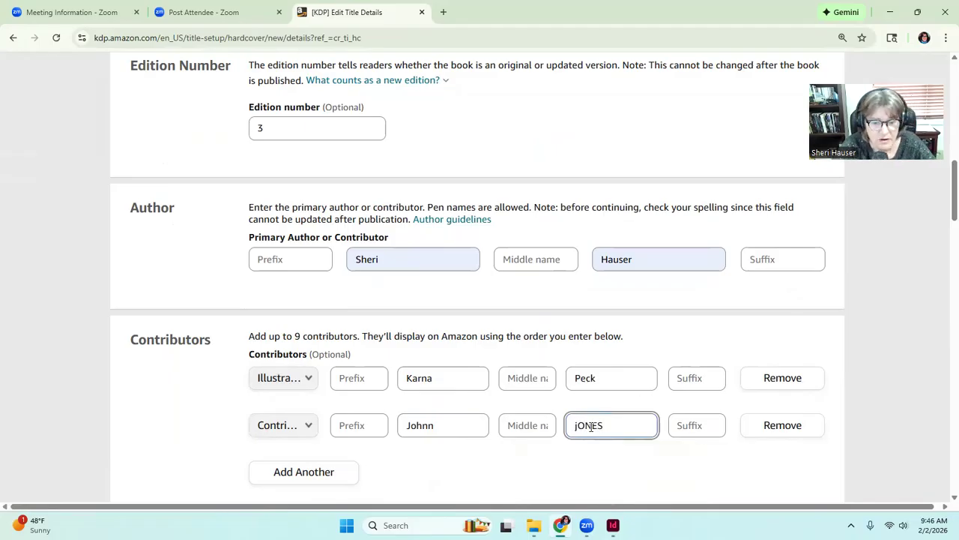
pyautogui.press('BackSpace')
pyautogui.press('BackSpace')
pyautogui.press('BackSpace')
pyautogui.press('BackSpace')
pyautogui.press('BackSpace')
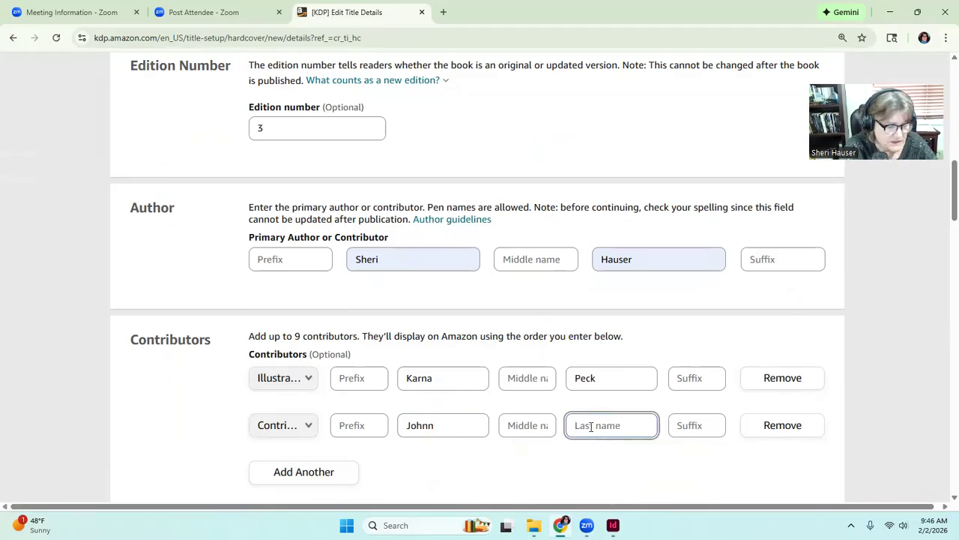
pyautogui.write('Jones')
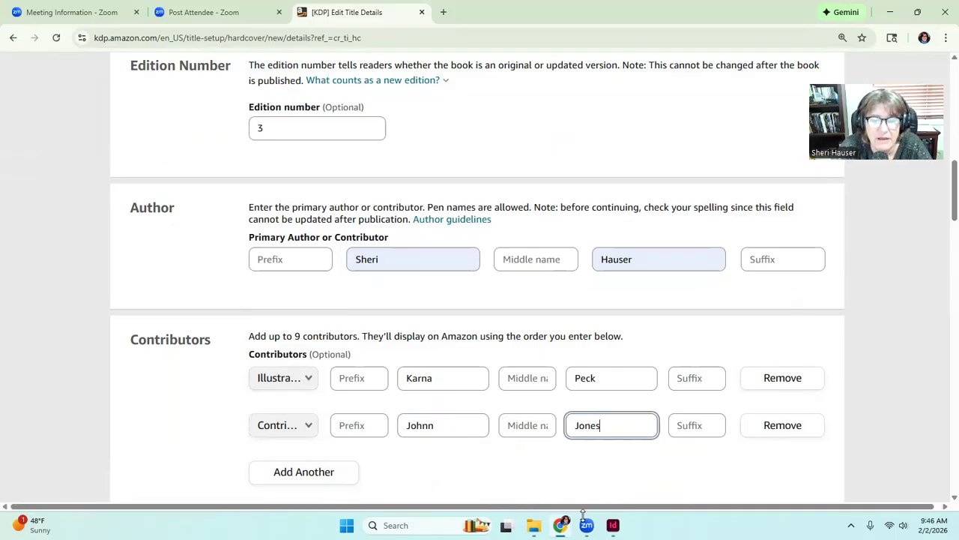
# Add a third contributor with the role "Contributions by" and enter the music editor's first name from the InDesign title page
pyautogui.click(610, 488)
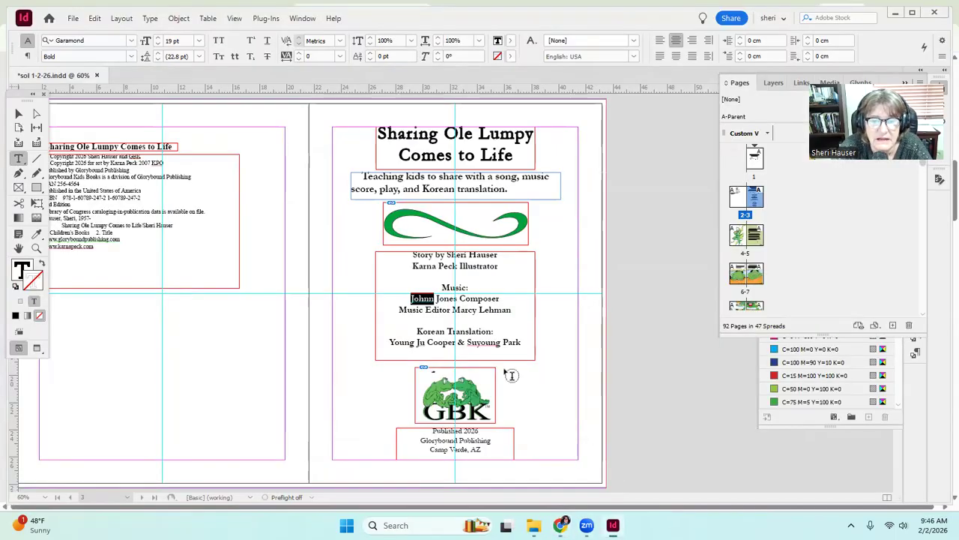
pyautogui.click(437, 306)
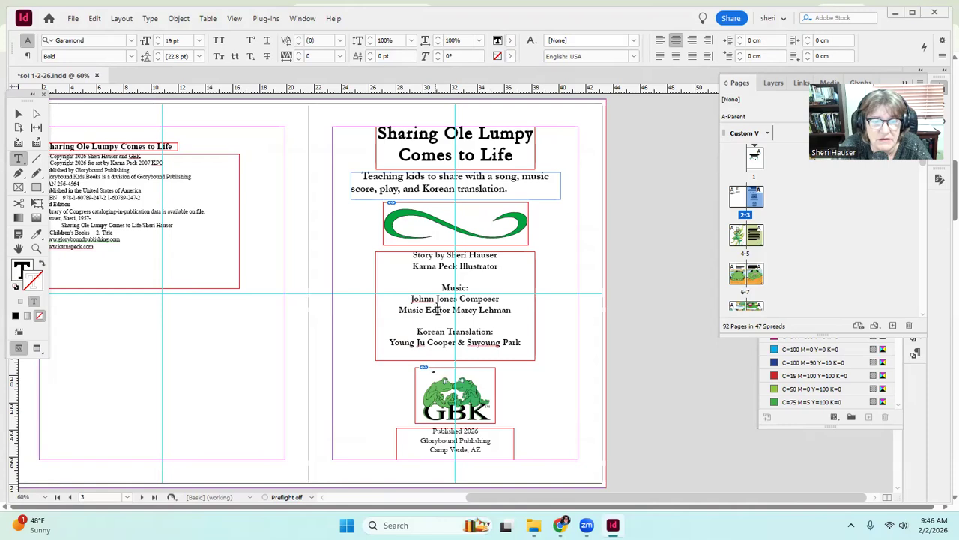
pyautogui.moveTo(477, 308); pyautogui.dragTo(451, 311)
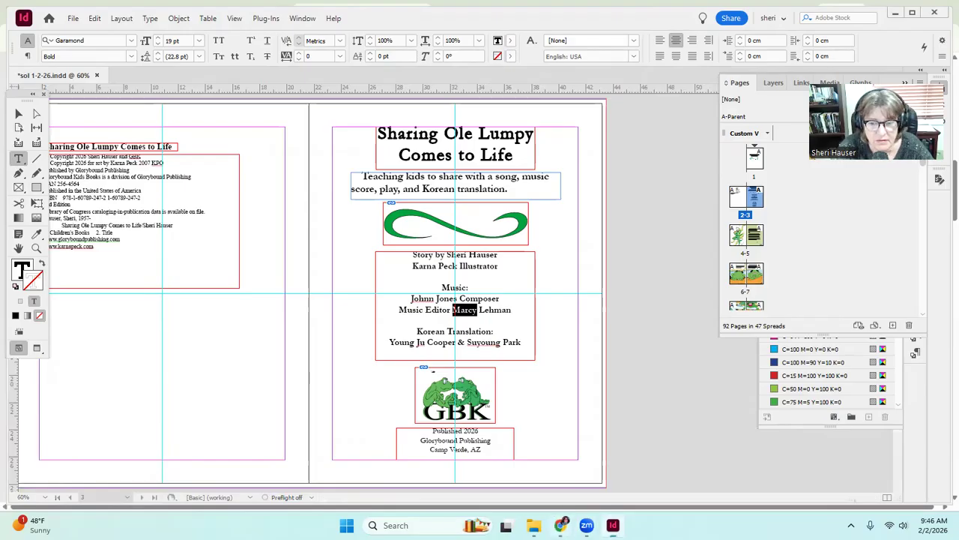
pyautogui.hotkey('alt', 'Tab')
pyautogui.click(309, 478)
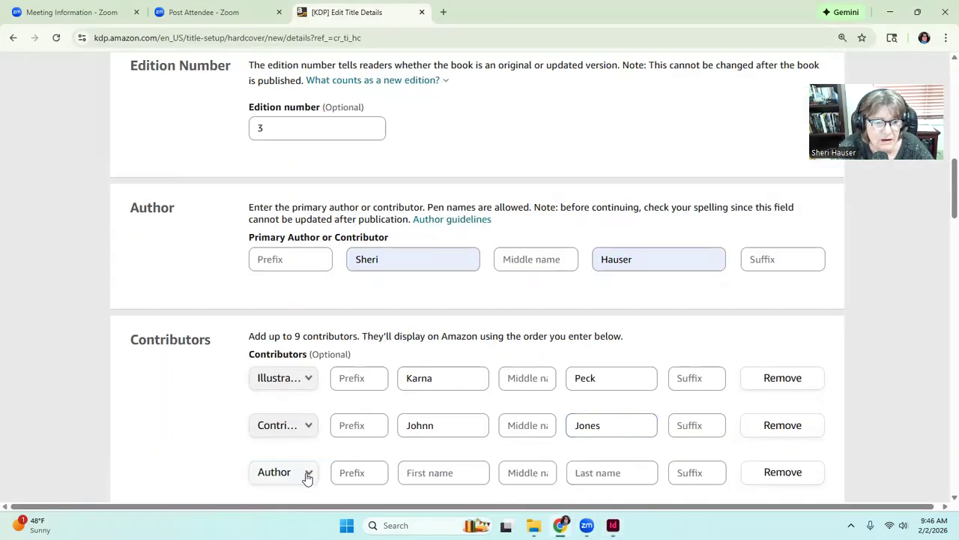
pyautogui.click(306, 476)
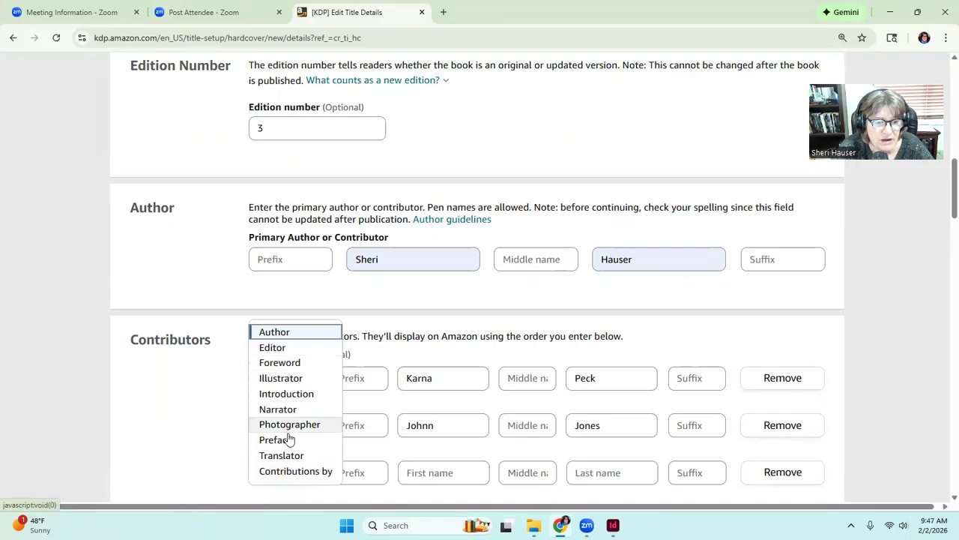
pyautogui.click(298, 470)
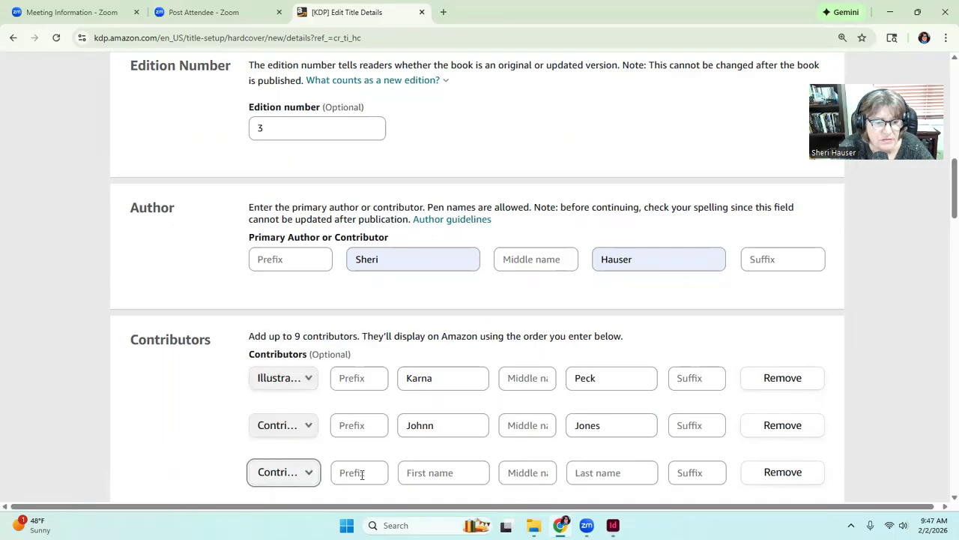
pyautogui.click(409, 472)
pyautogui.write('Marcy')
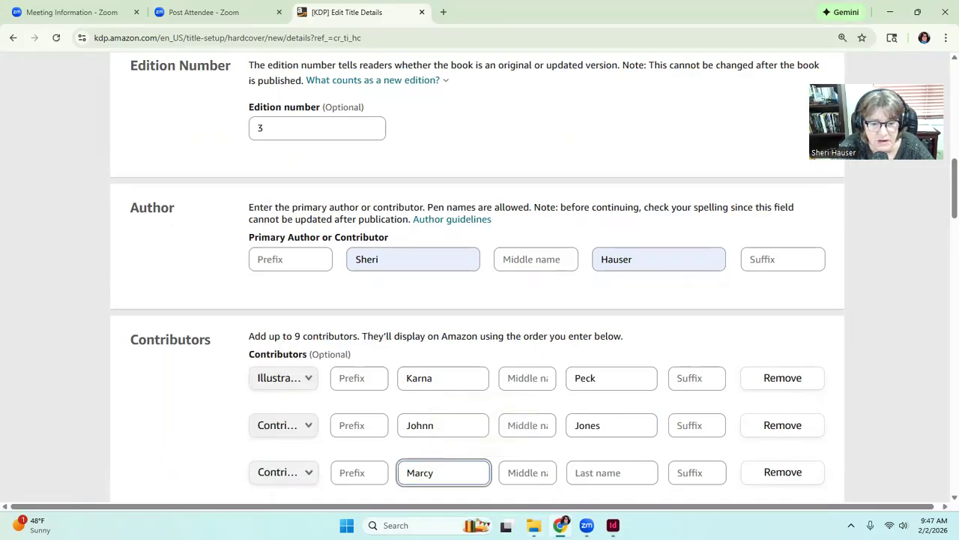
# Get the music editor's last name from the InDesign title page and enter it for the third KDP contributor
pyautogui.click(613, 525)
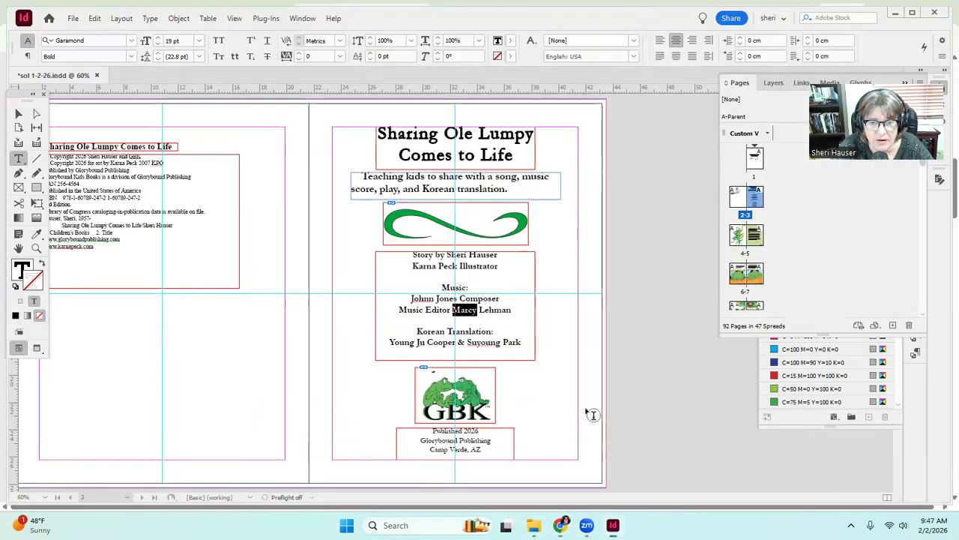
pyautogui.click(511, 310)
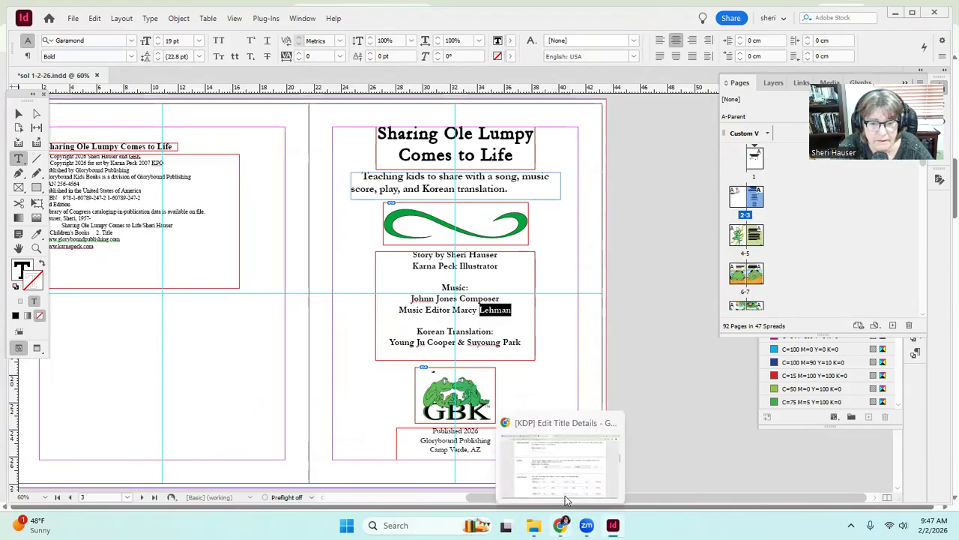
pyautogui.click(569, 472)
pyautogui.click(590, 473)
pyautogui.write('Lehman')
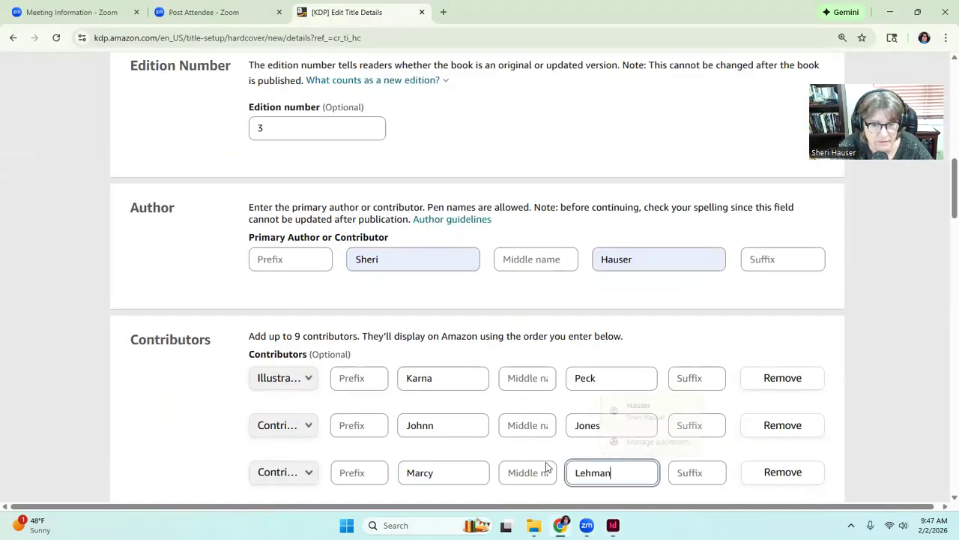
# Add a fourth contributor row and select the first Korean translator's first name on the InDesign title page
pyautogui.scroll(-2, 502, 422)
pyautogui.click(313, 403)
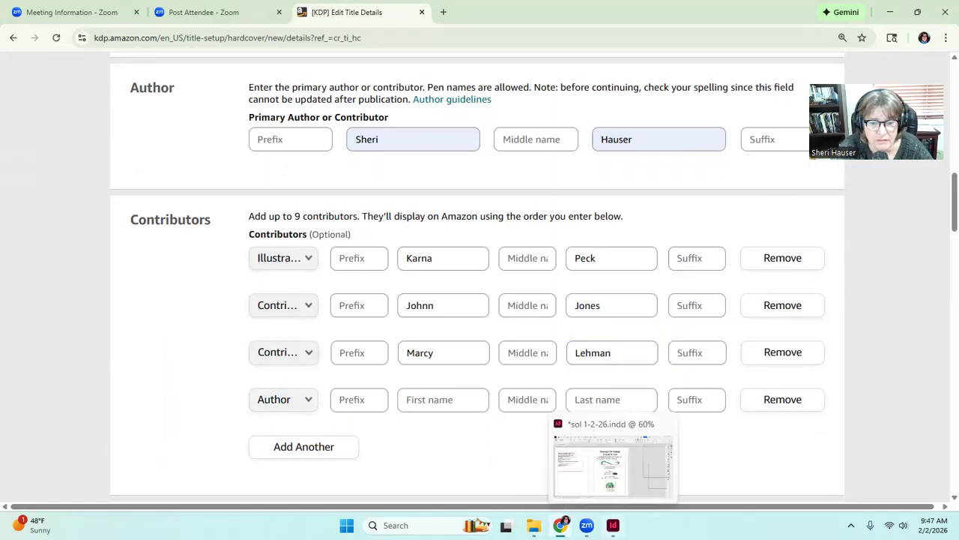
pyautogui.click(615, 469)
pyautogui.click(417, 334)
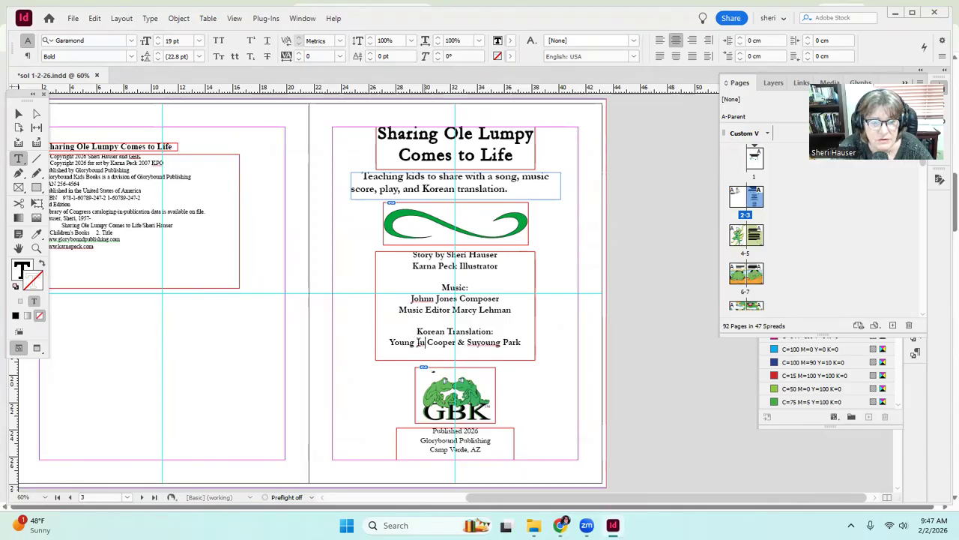
pyautogui.moveTo(425, 342); pyautogui.dragTo(389, 343)
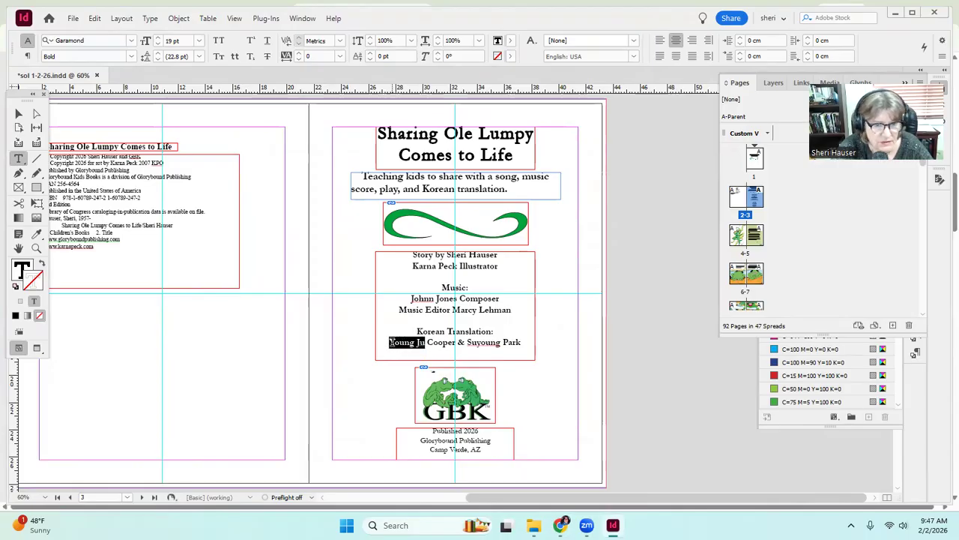
pyautogui.hotkey('alt', 'Tab')
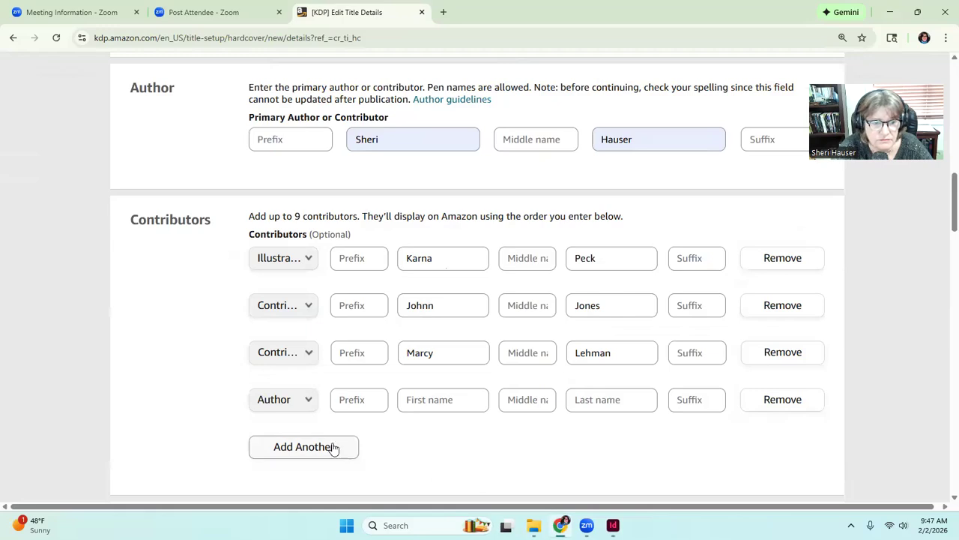
# Add a fifth contributor row and complete the fourth as Translator with the first Korean translator's first and last name
pyautogui.scroll(-2, 332, 442)
pyautogui.click(307, 281)
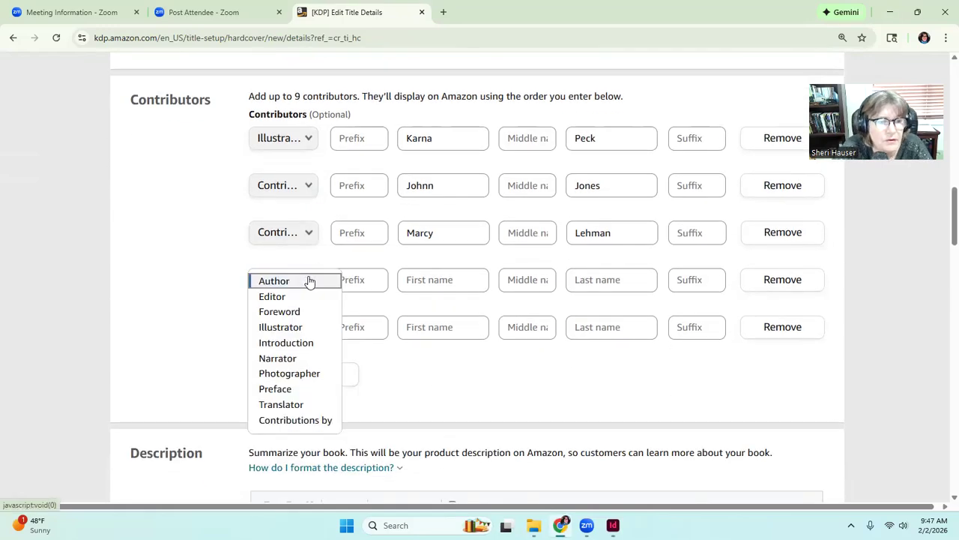
pyautogui.click(300, 404)
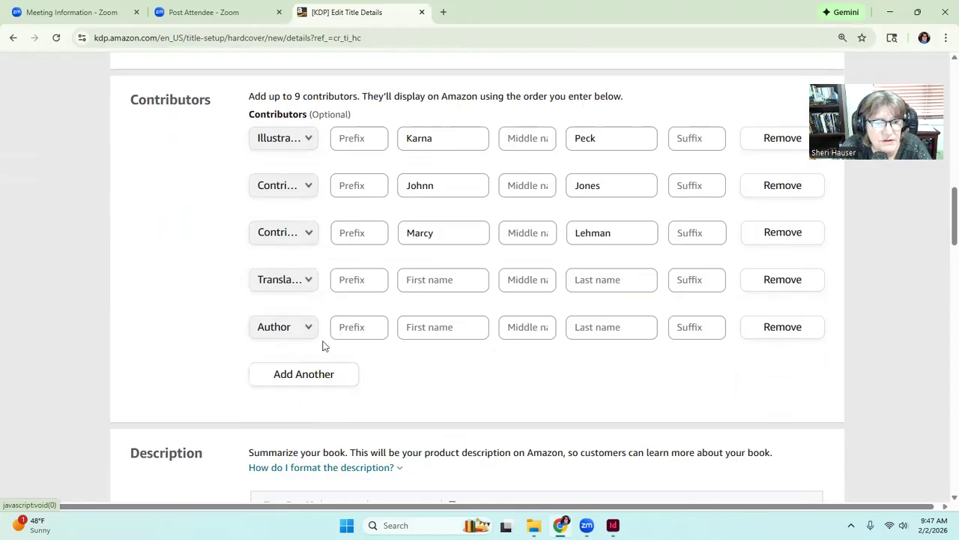
pyautogui.click(418, 278)
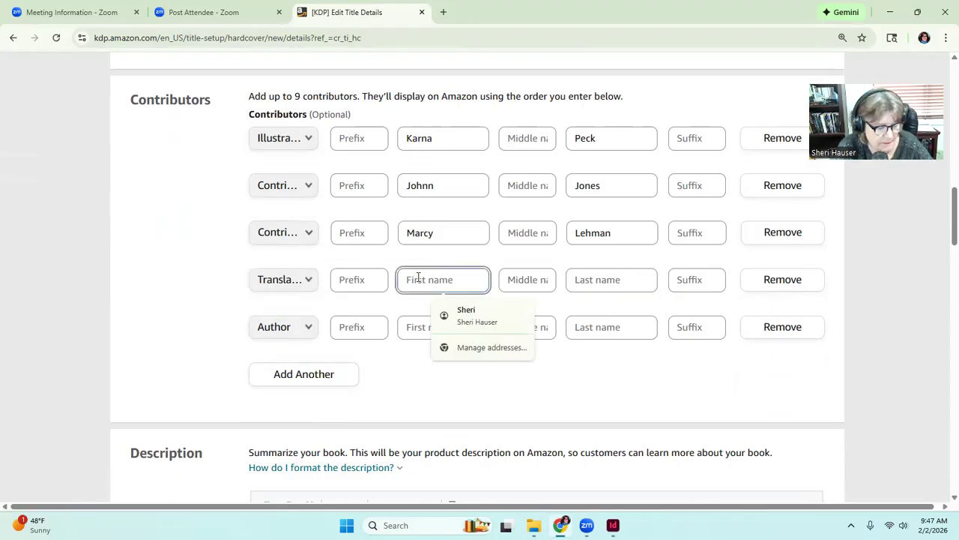
pyautogui.write('Young Ju')
pyautogui.click(581, 278)
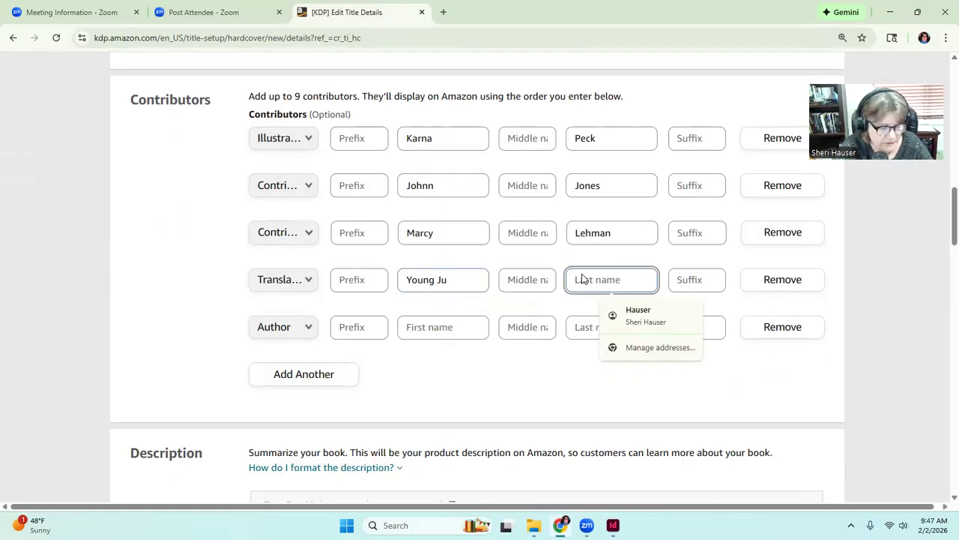
pyautogui.write('Cooper')
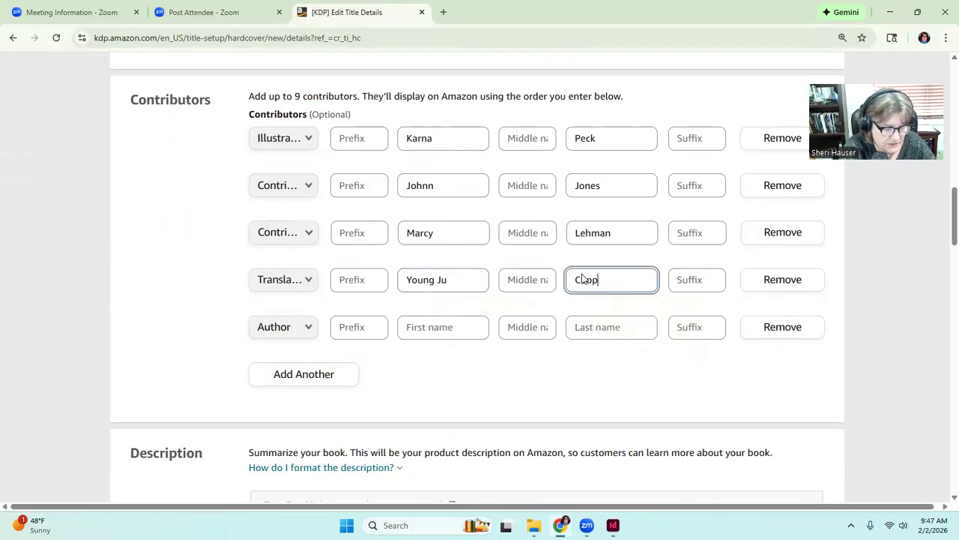
# Set the fifth contributor's role to Translator and enter the second Korean translator's first and last name from the InDesign title page
pyautogui.click(307, 329)
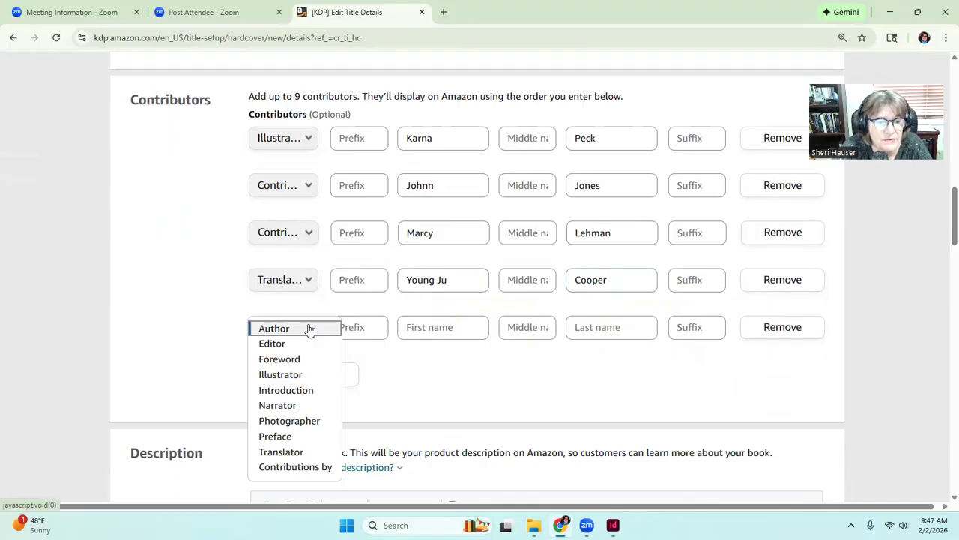
pyautogui.click(288, 451)
pyautogui.click(613, 525)
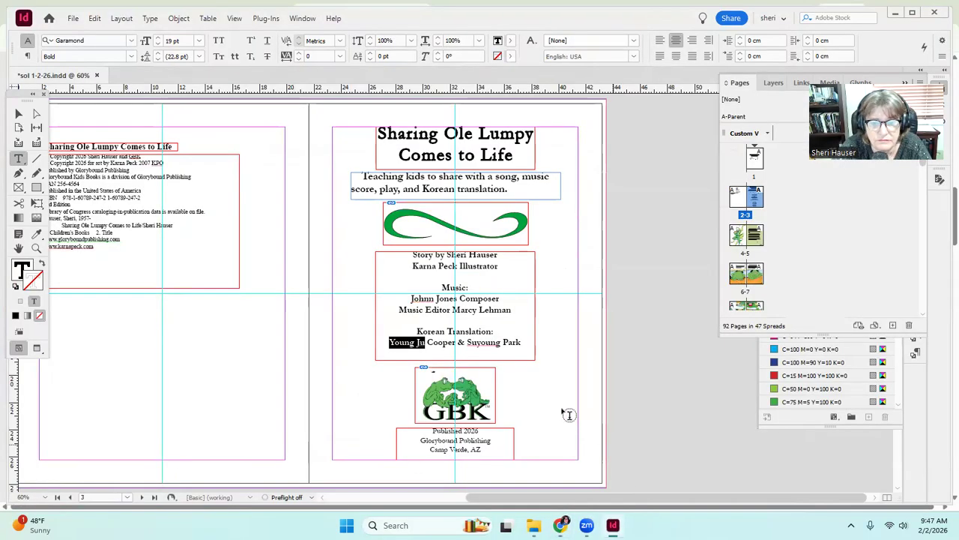
pyautogui.moveTo(501, 342); pyautogui.dragTo(467, 342)
pyautogui.hotkey('ctrl', 'c')
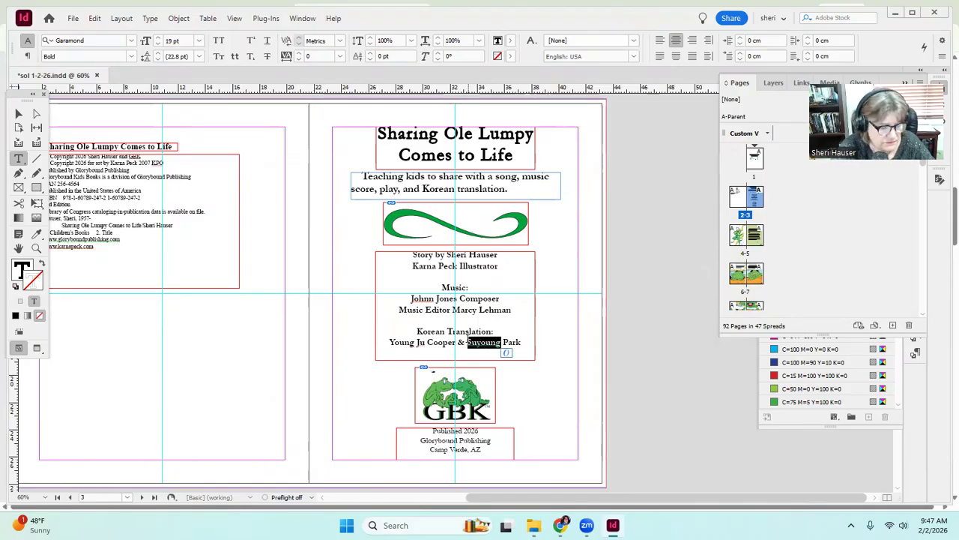
pyautogui.click(613, 525)
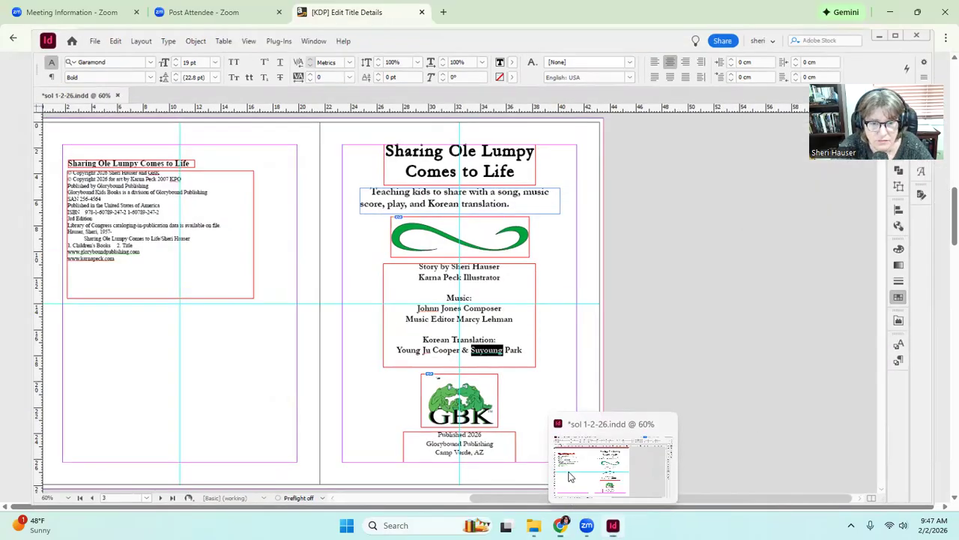
pyautogui.click(416, 327)
pyautogui.hotkey('ctrl', 'v')
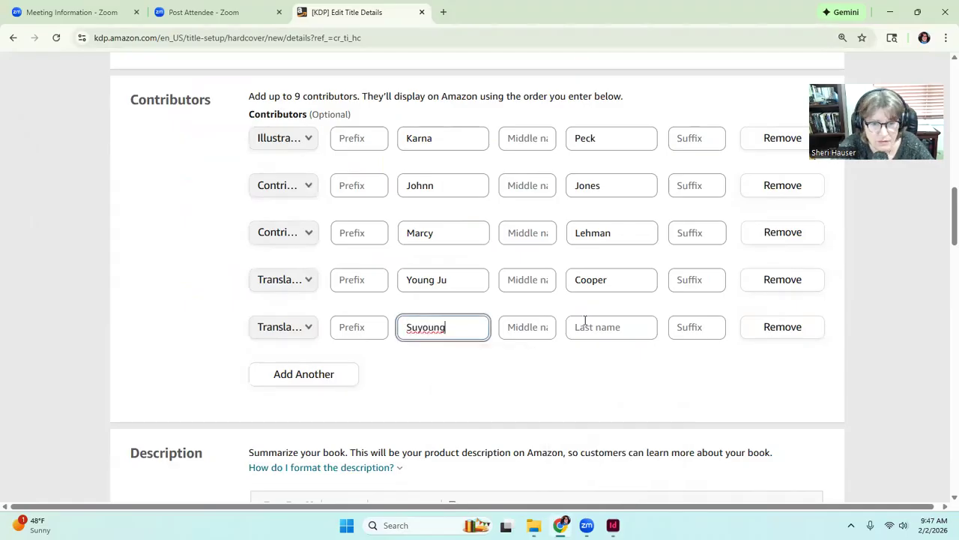
pyautogui.click(590, 327)
pyautogui.write('Park')
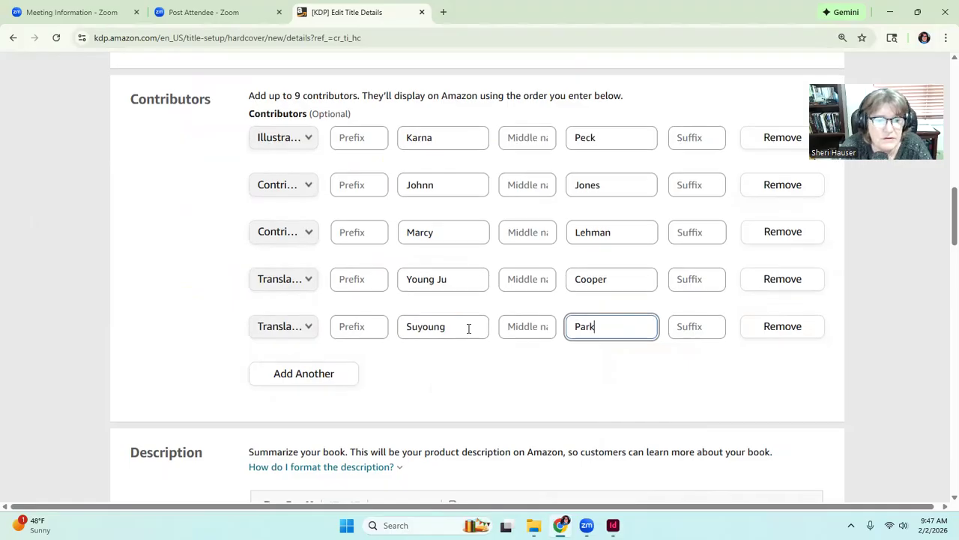
# Open the Word document "Sharing ole lumpy summary" from the "sol comes to life" folder and review its summary versions for the KDP description
pyautogui.scroll(-2, 457, 300)
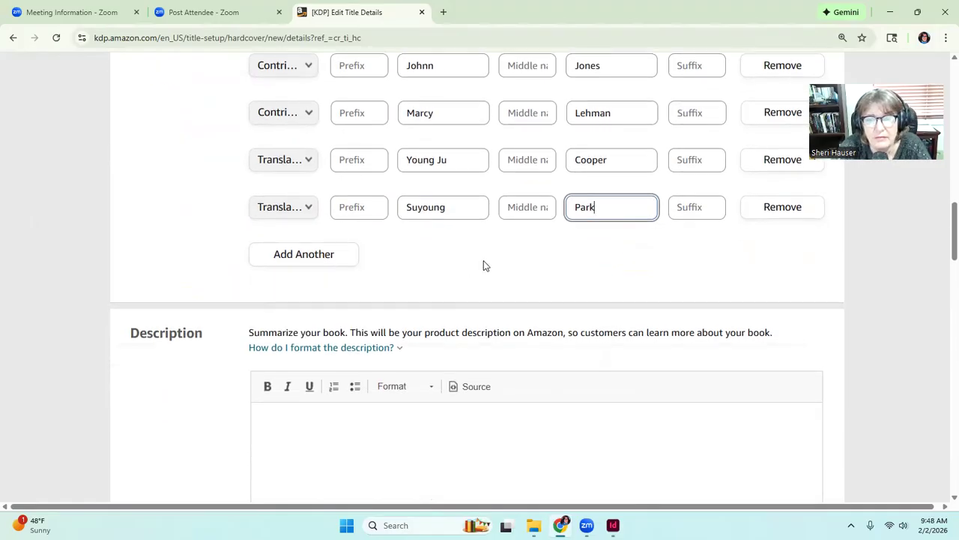
pyautogui.scroll(2, 483, 266)
pyautogui.scroll(-4, 484, 265)
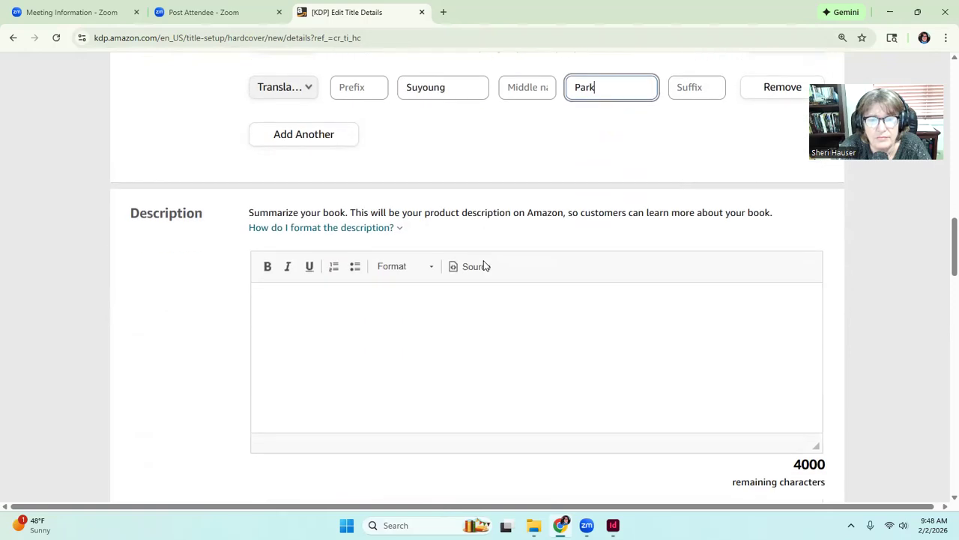
pyautogui.scroll(3, 484, 266)
pyautogui.scroll(-2, 484, 265)
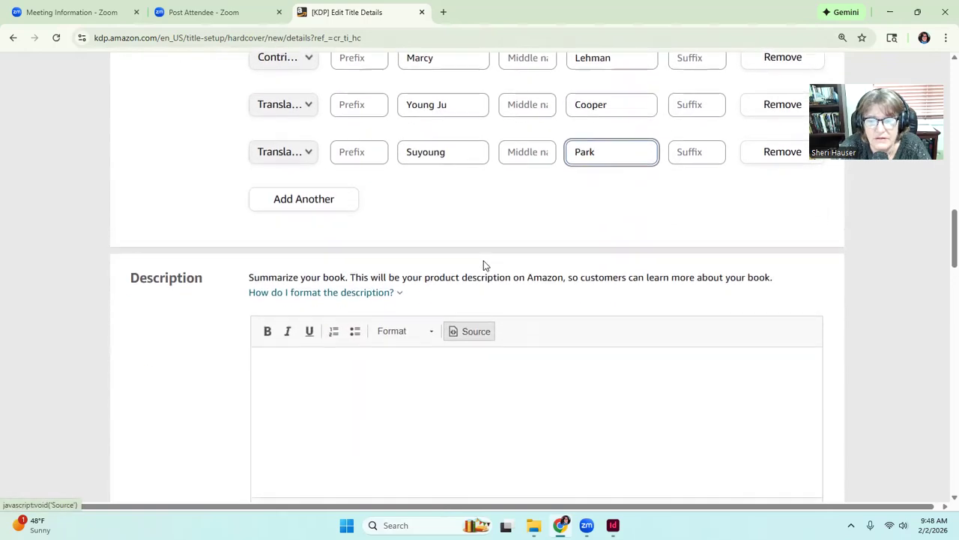
pyautogui.click(892, 12)
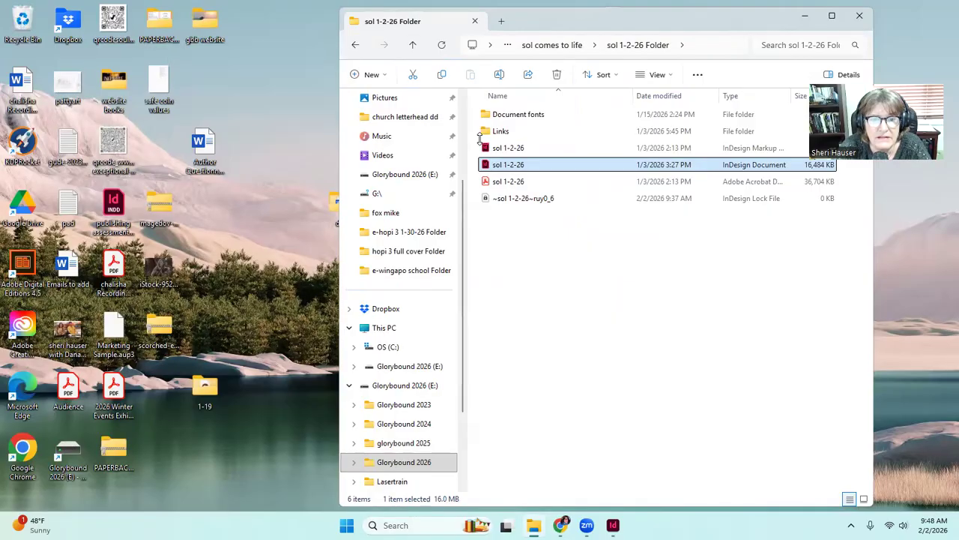
pyautogui.click(413, 45)
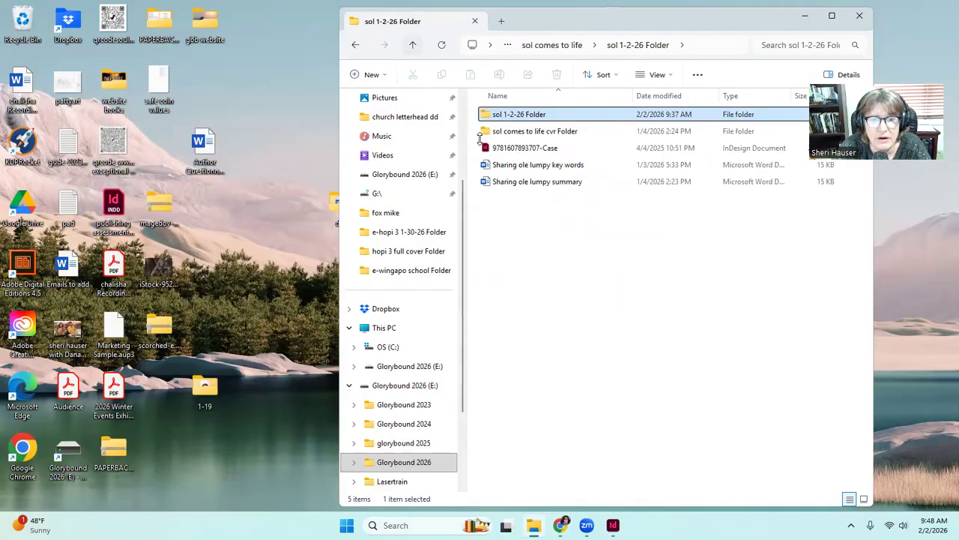
pyautogui.click(535, 182)
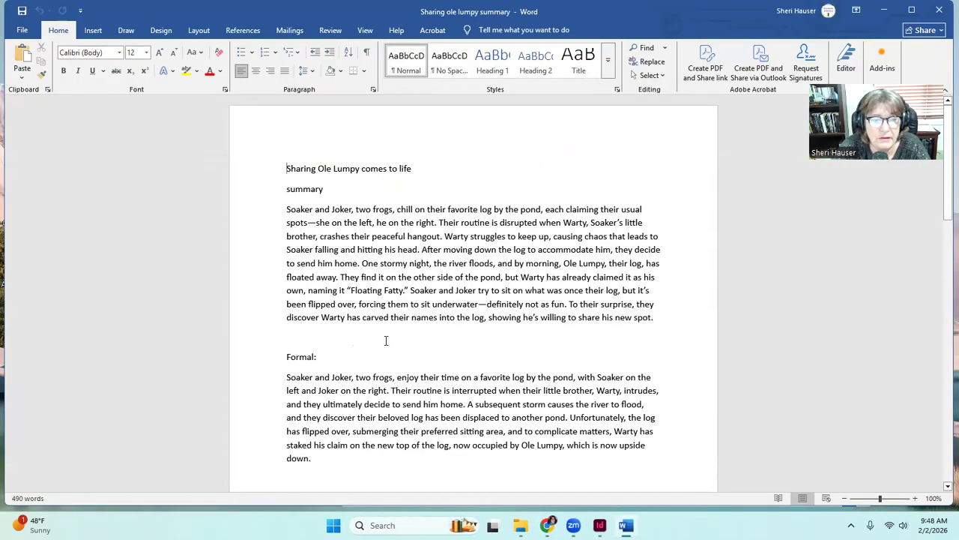
pyautogui.scroll(-1, 384, 322)
pyautogui.scroll(-2, 382, 320)
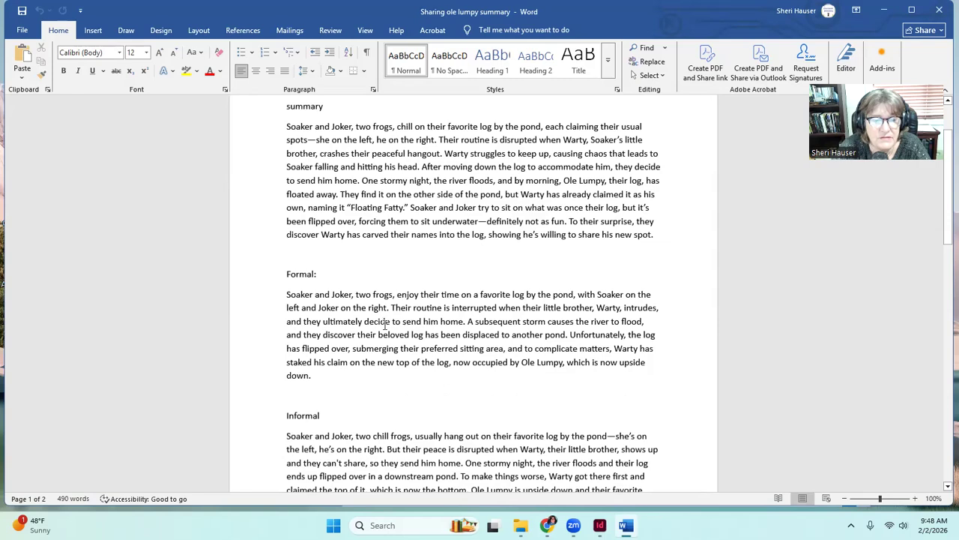
# Copy the Informal summary paragraph from the Word document and paste it into the book description on the KDP page
pyautogui.scroll(-1, 387, 329)
pyautogui.scroll(-5, 387, 329)
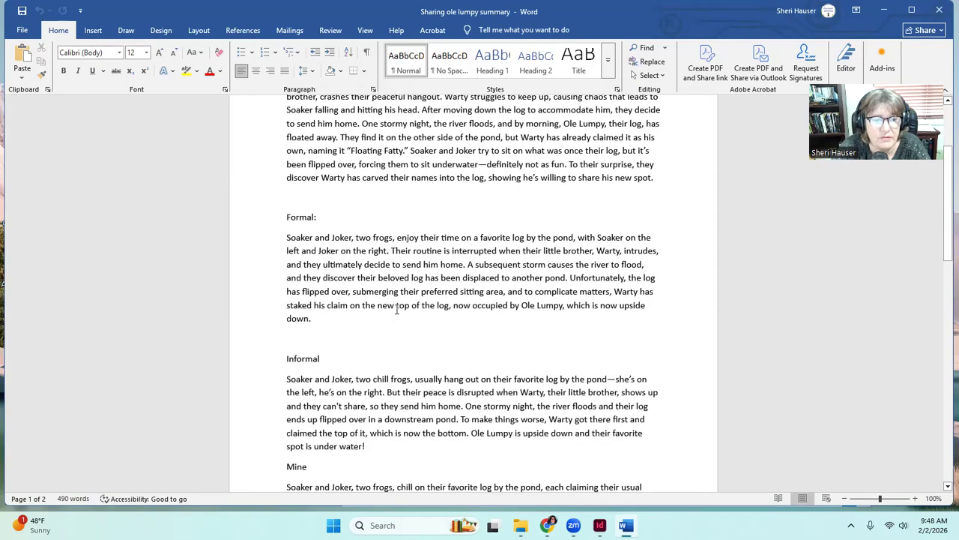
pyautogui.scroll(-1, 393, 307)
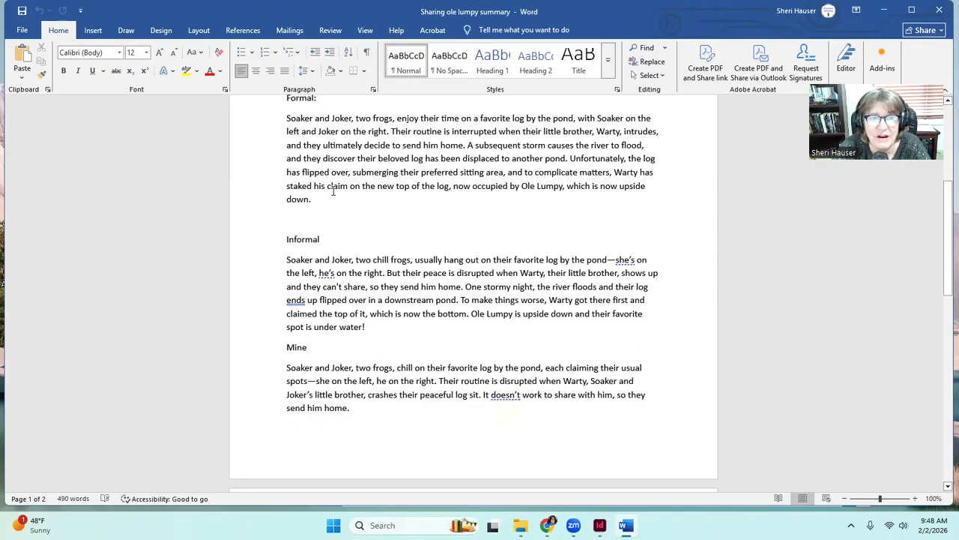
pyautogui.scroll(1, 333, 192)
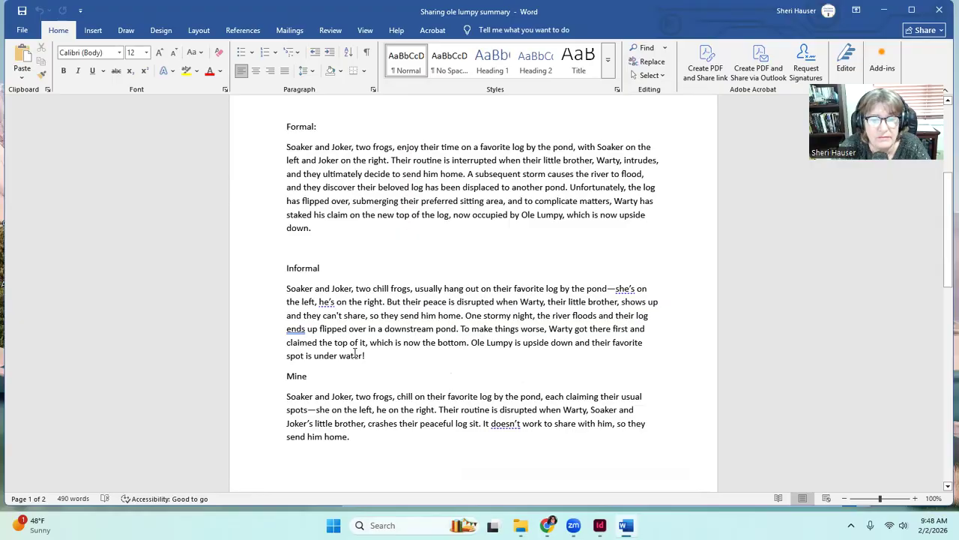
pyautogui.scroll(-1, 380, 356)
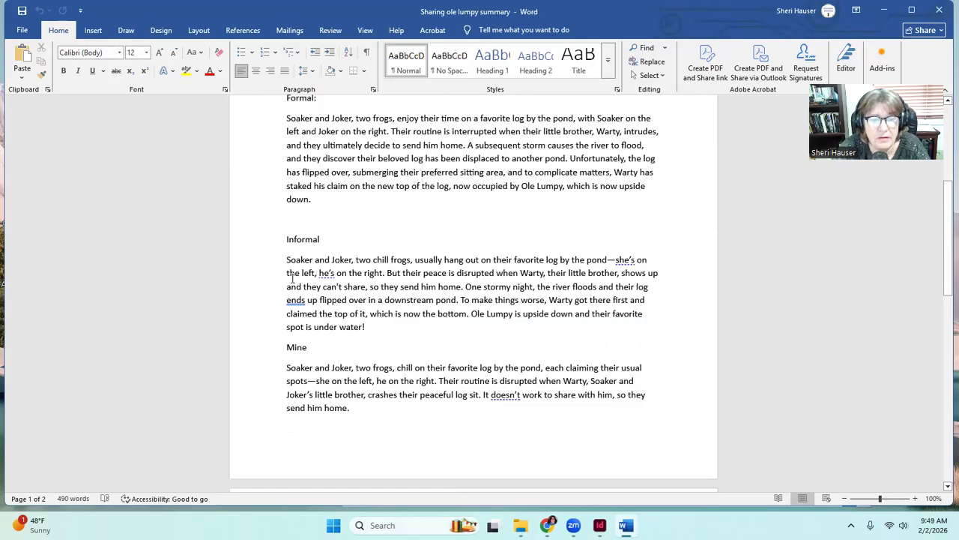
pyautogui.moveTo(285, 259); pyautogui.dragTo(370, 322)
pyautogui.hotkey('ctrl', 'c')
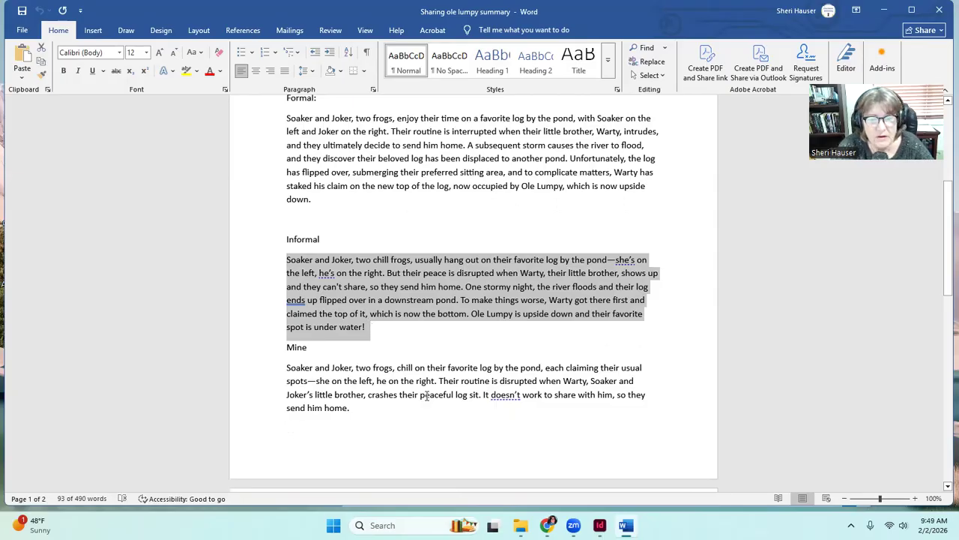
pyautogui.moveTo(548, 525)
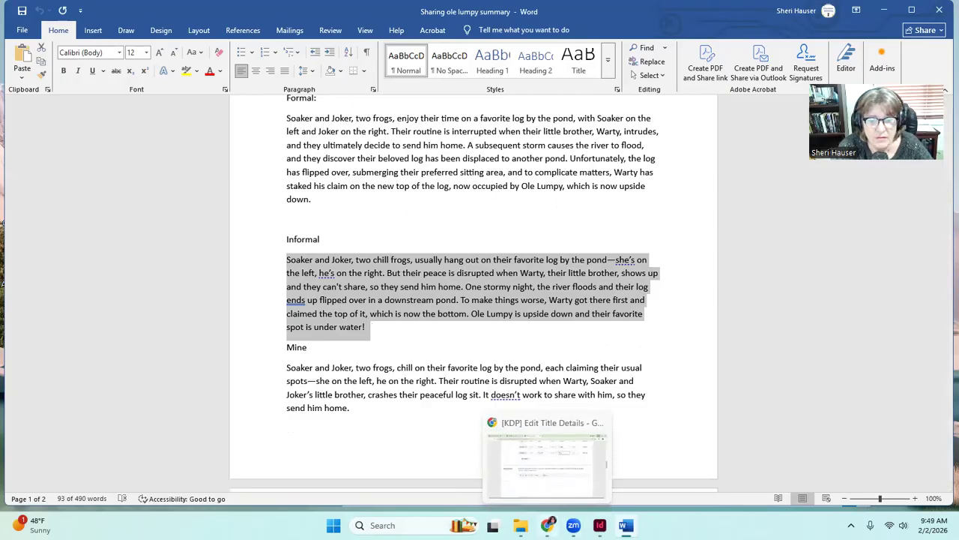
pyautogui.click(547, 457)
pyautogui.click(345, 374)
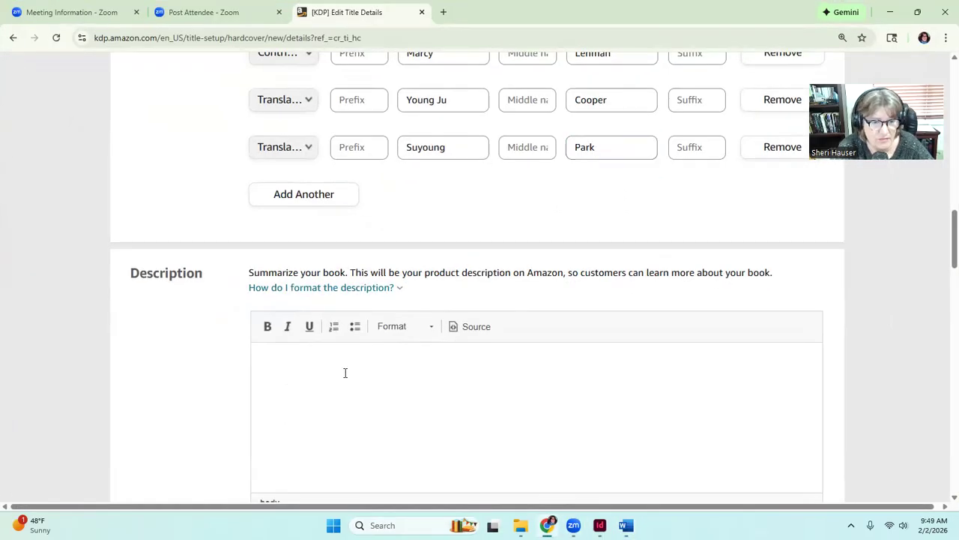
pyautogui.hotkey('ctrl', 'v')
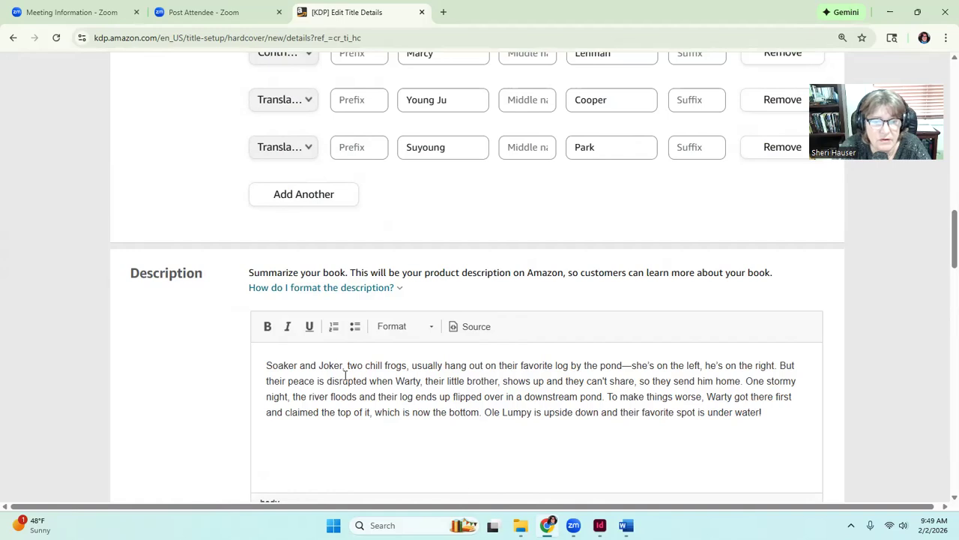
# Copy the tagline "Teaching kids to share with a song, music score, play, and Korean translation." from the InDesign title page onto its own line above the summary
pyautogui.moveTo(600, 526)
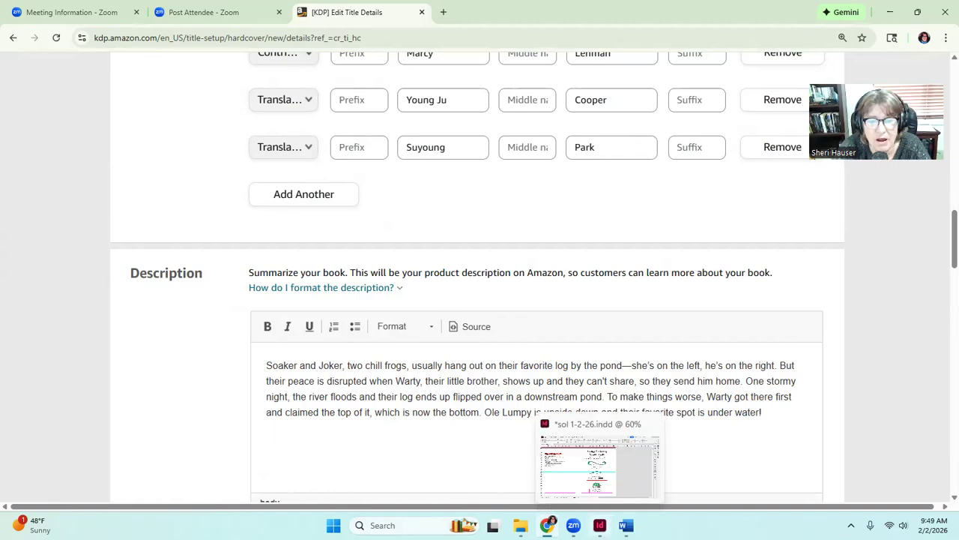
pyautogui.click(599, 465)
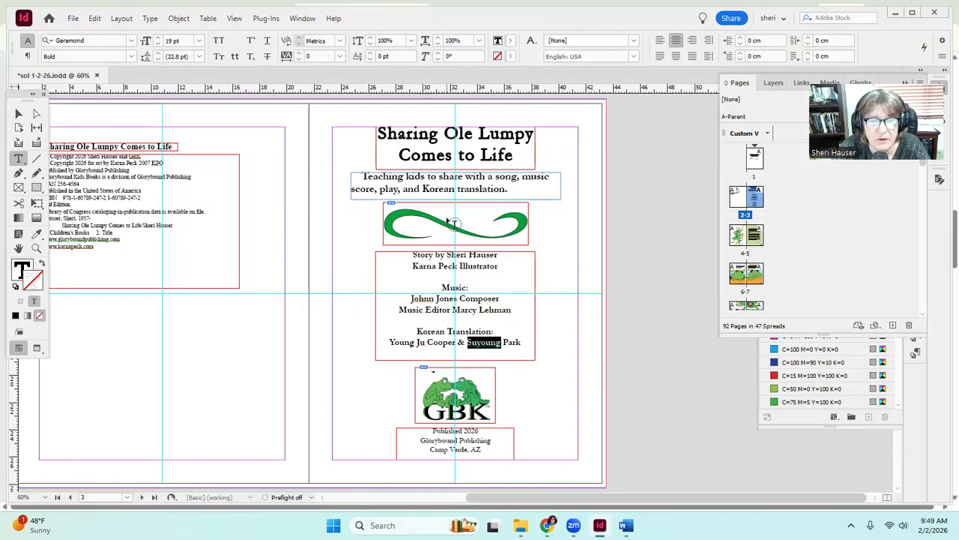
pyautogui.click(508, 188)
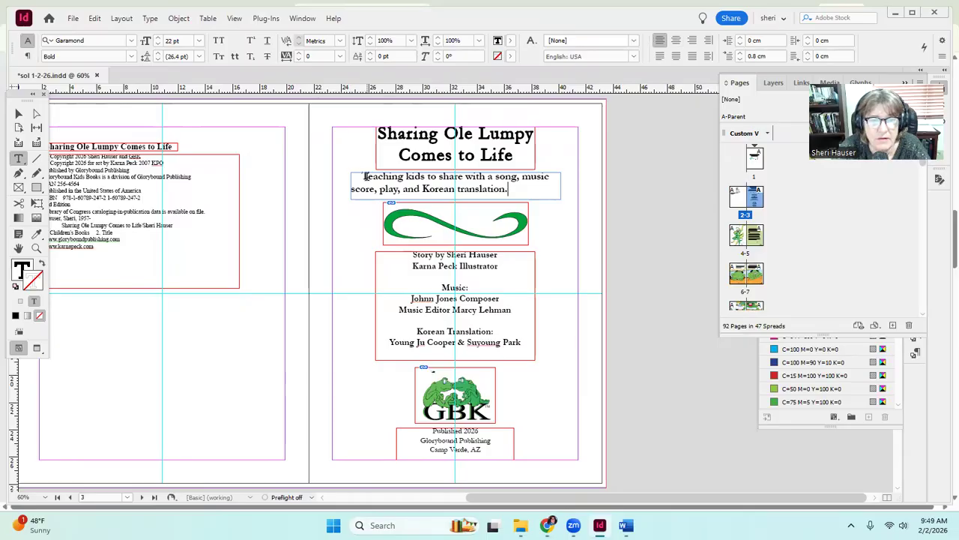
pyautogui.moveTo(358, 175); pyautogui.dragTo(505, 189)
pyautogui.hotkey('ctrl', 'c')
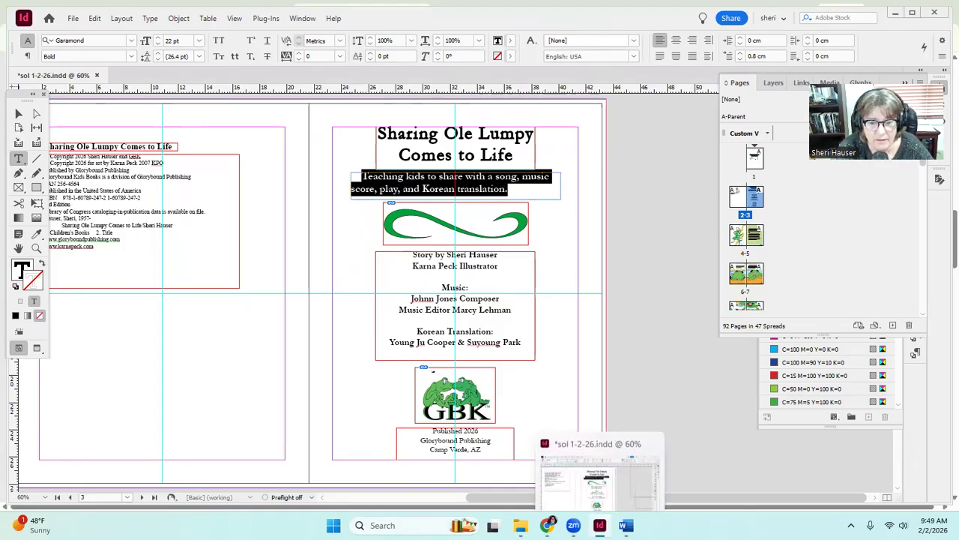
pyautogui.moveTo(548, 524)
pyautogui.click(552, 492)
pyautogui.click(264, 364)
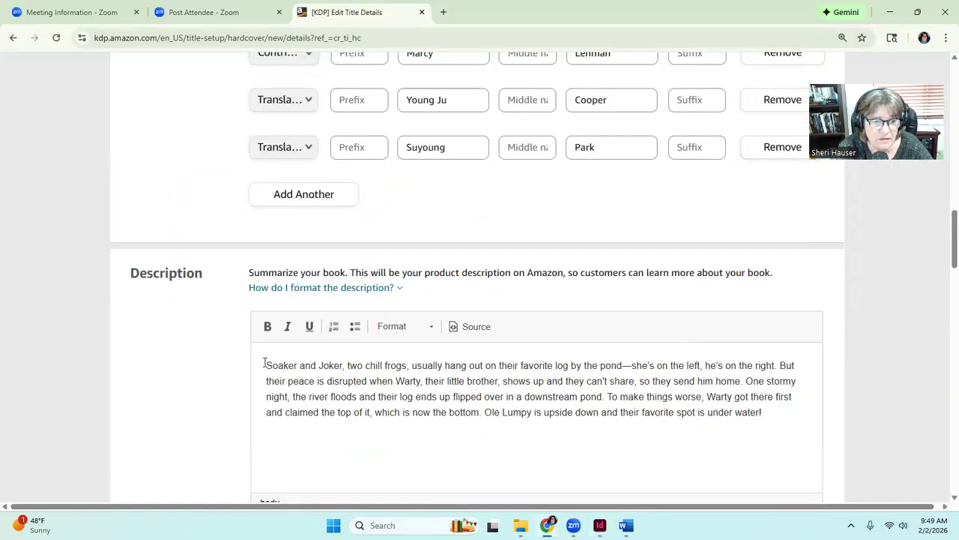
pyautogui.press('Return')
pyautogui.click(271, 350)
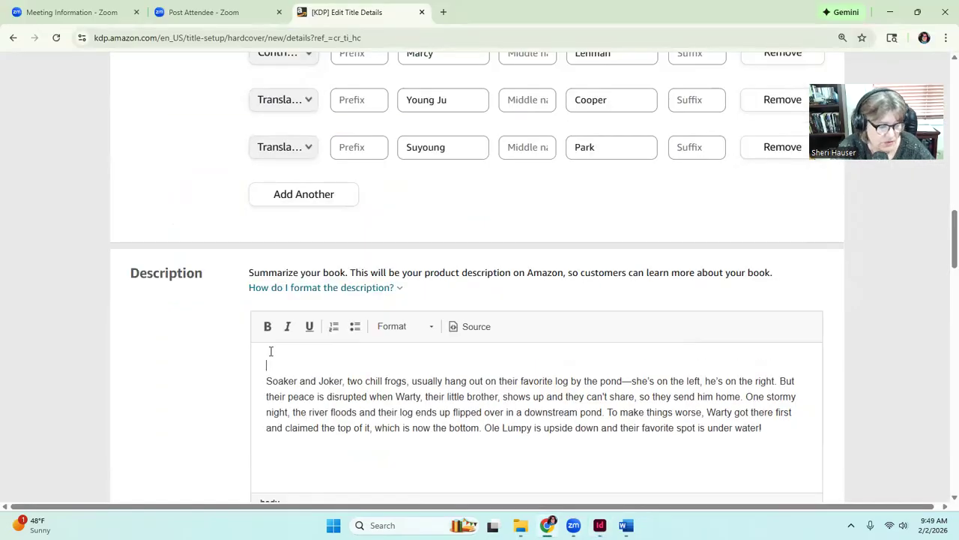
pyautogui.hotkey('ctrl', 'v')
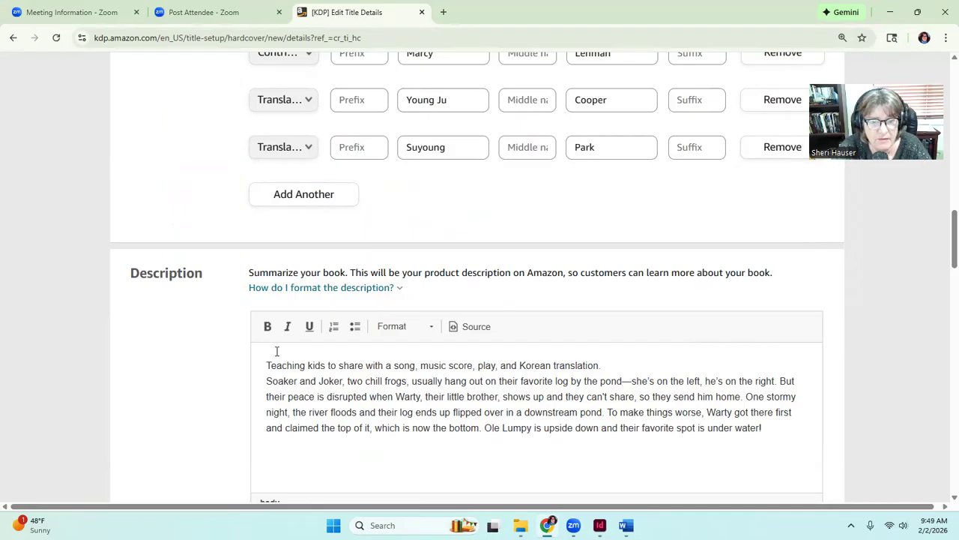
pyautogui.press('Return')
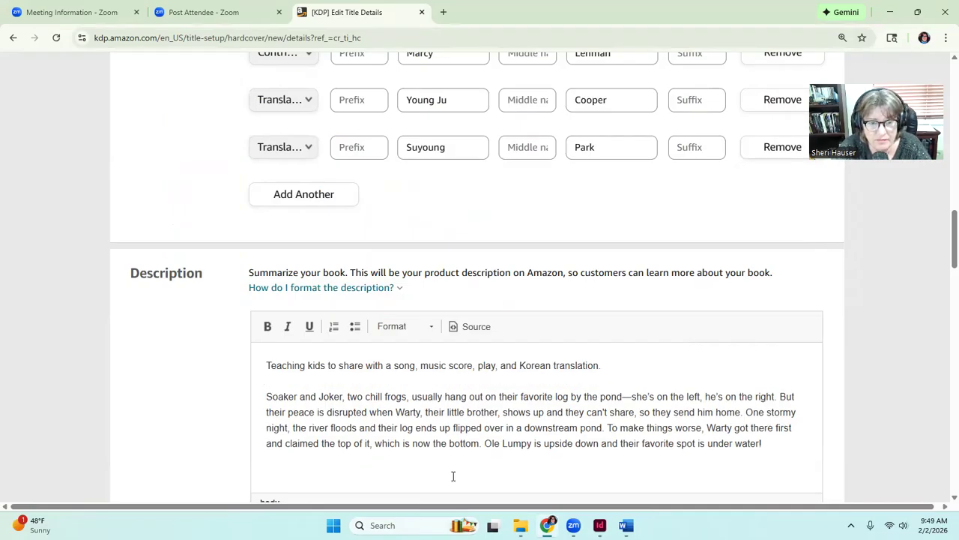
# Copy the full story, illustrator, music and Korean translation credits from the InDesign title page and paste them below the tagline in the KDP description
pyautogui.moveTo(599, 524)
pyautogui.click(599, 487)
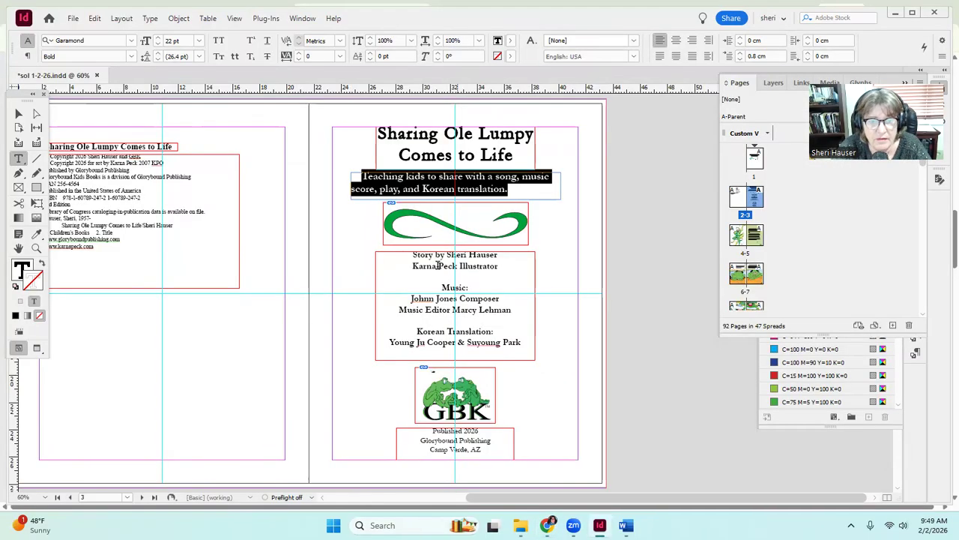
pyautogui.moveTo(412, 255); pyautogui.dragTo(521, 344)
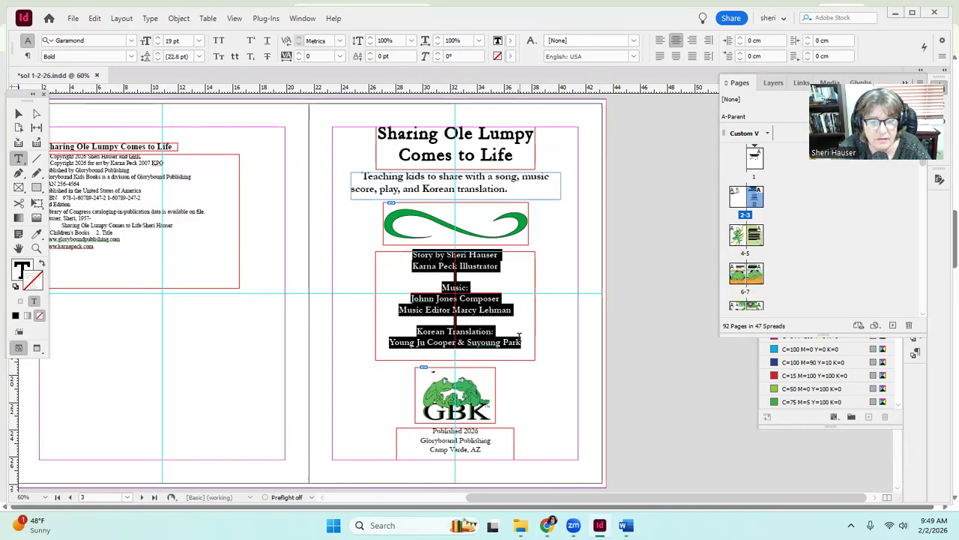
pyautogui.moveTo(547, 525)
pyautogui.click(552, 489)
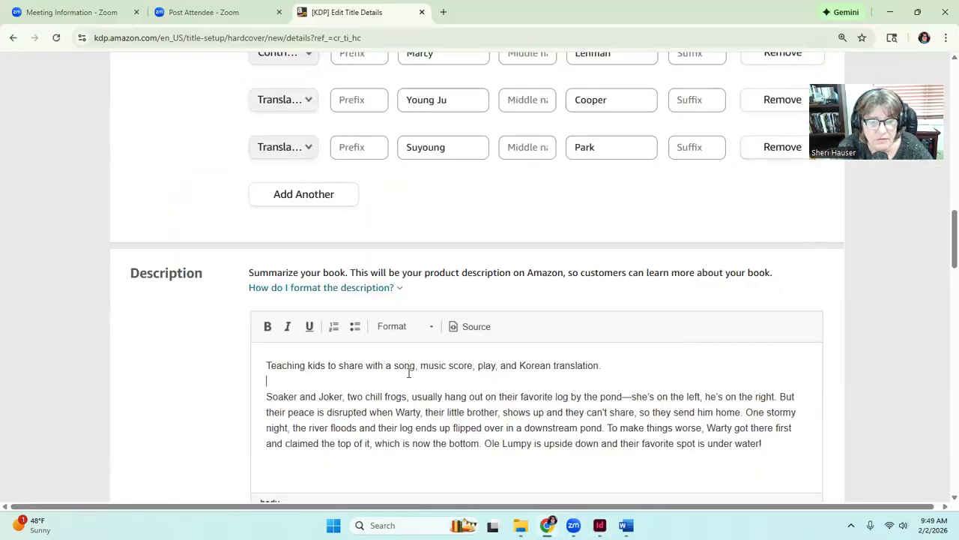
pyautogui.write('Story by Sheri Hauser Karna Peck Illustrator  Music: Johnn Jones Composer Music Editor Marcy Lehman  Korean Translation: Young Ju Cooper & Suyoung Park')
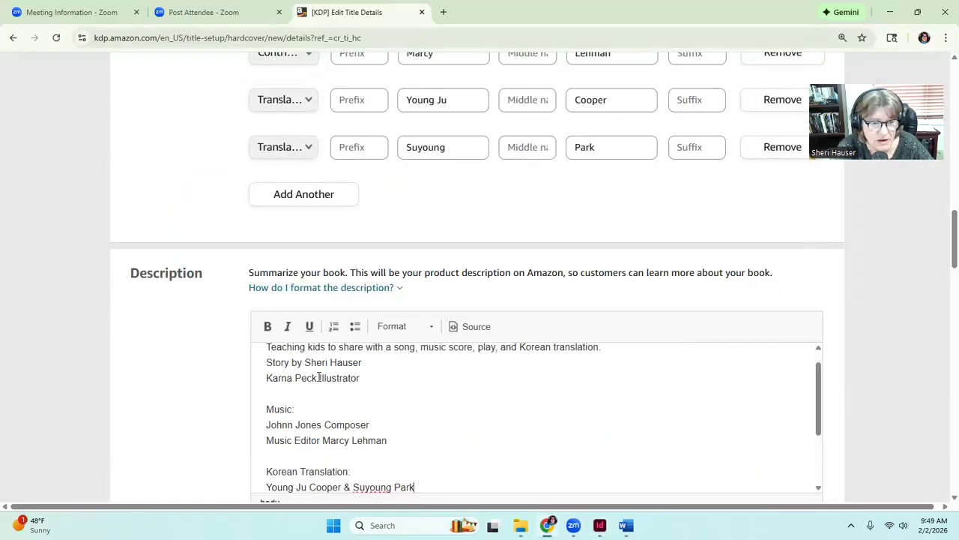
# Join the description credits into single Story, Music and Korean Translation lines, separating author from illustrator and composer from music editor with commas
pyautogui.click(369, 361)
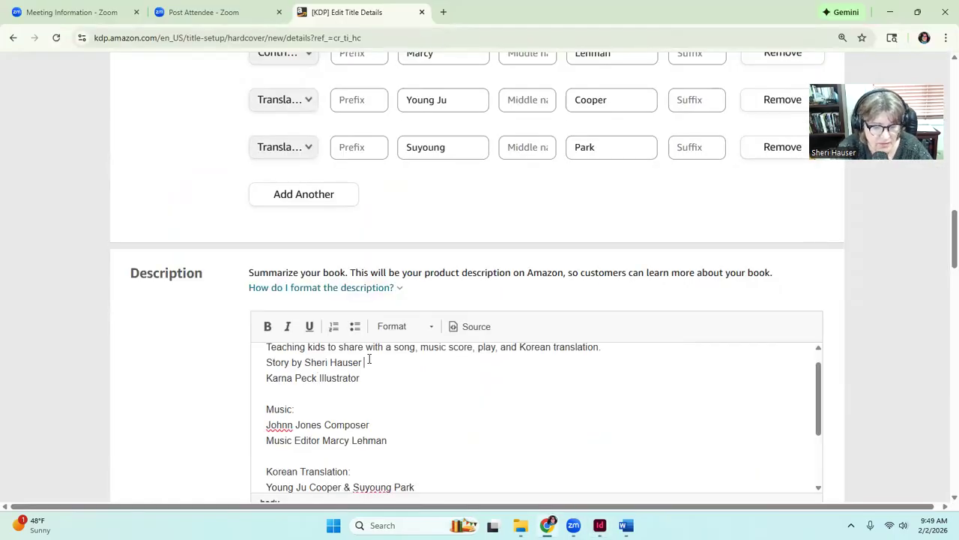
pyautogui.press('Return')
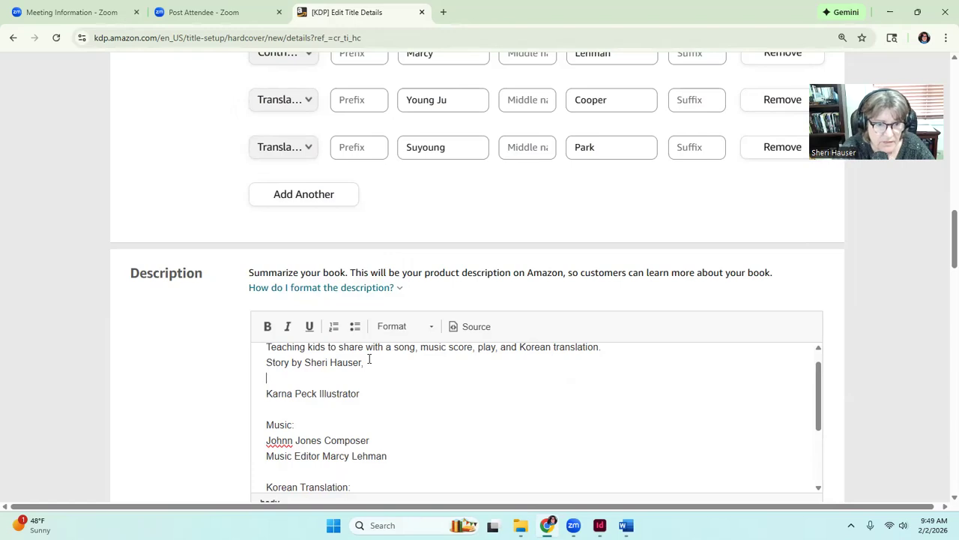
pyautogui.press('Delete')
pyautogui.press('Delete')
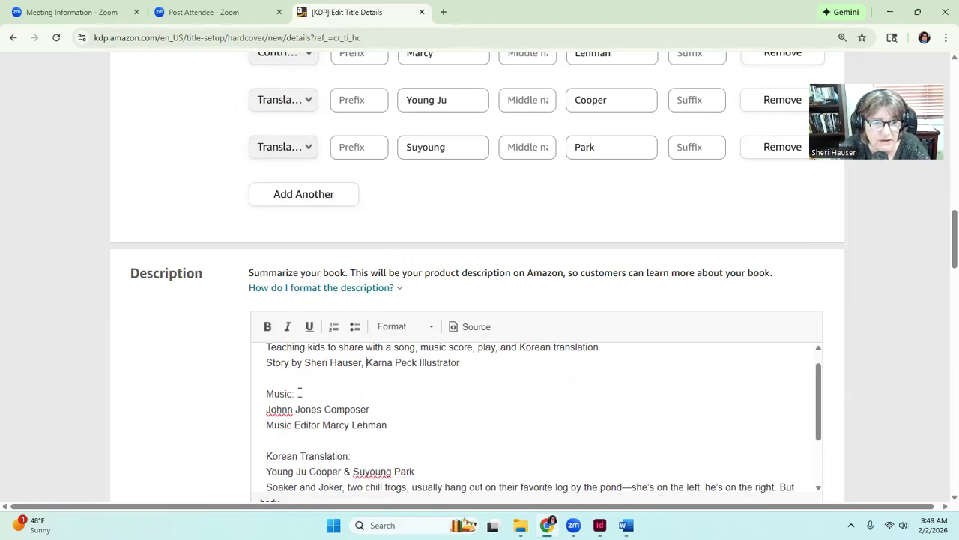
pyautogui.press('Delete')
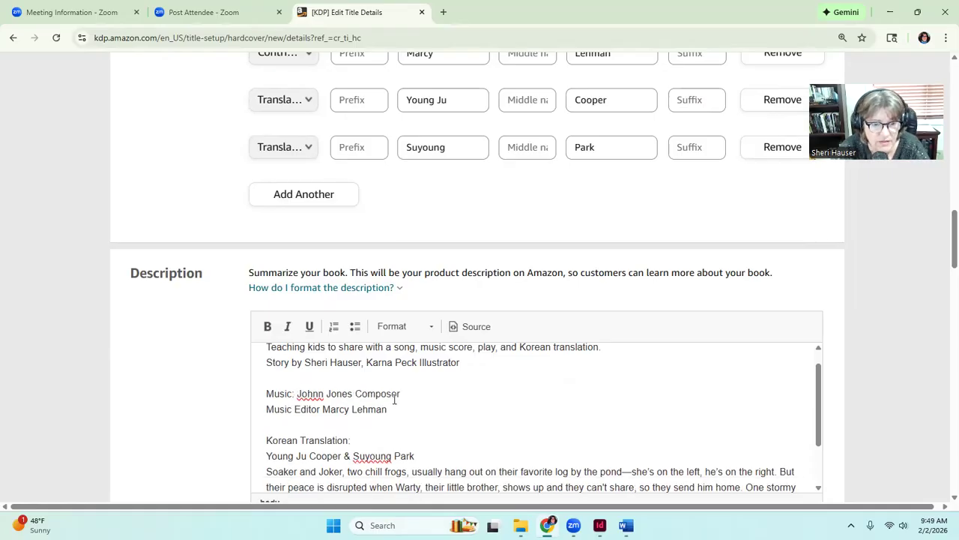
pyautogui.press('Delete')
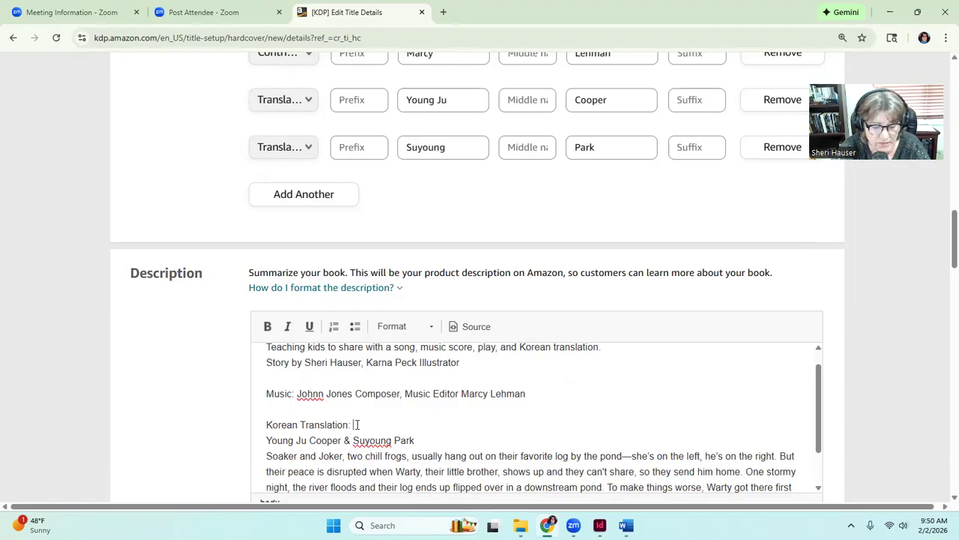
pyautogui.press('Delete')
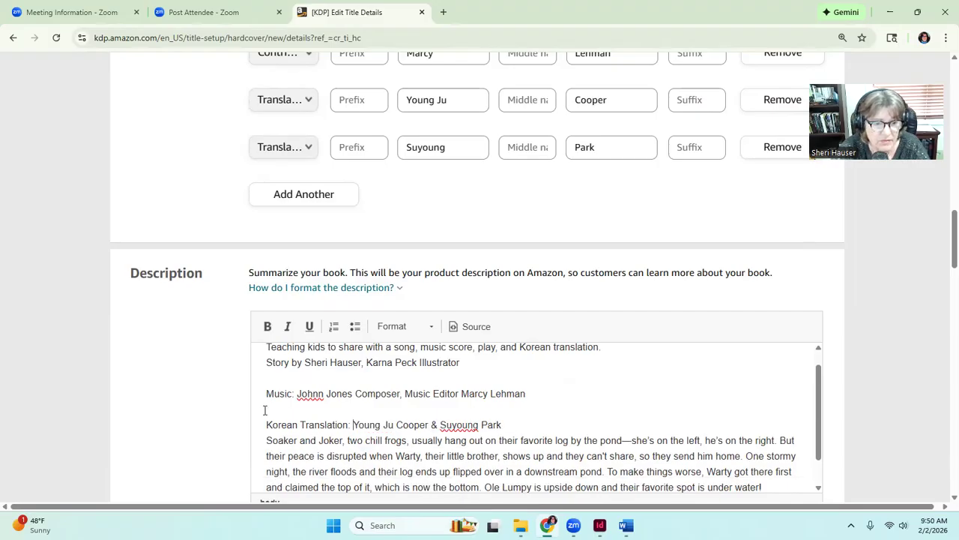
# Remove the blank lines between the three credit lines and insert one blank line before the summary paragraph
pyautogui.press('Delete')
pyautogui.click(265, 378)
pyautogui.press('Delete')
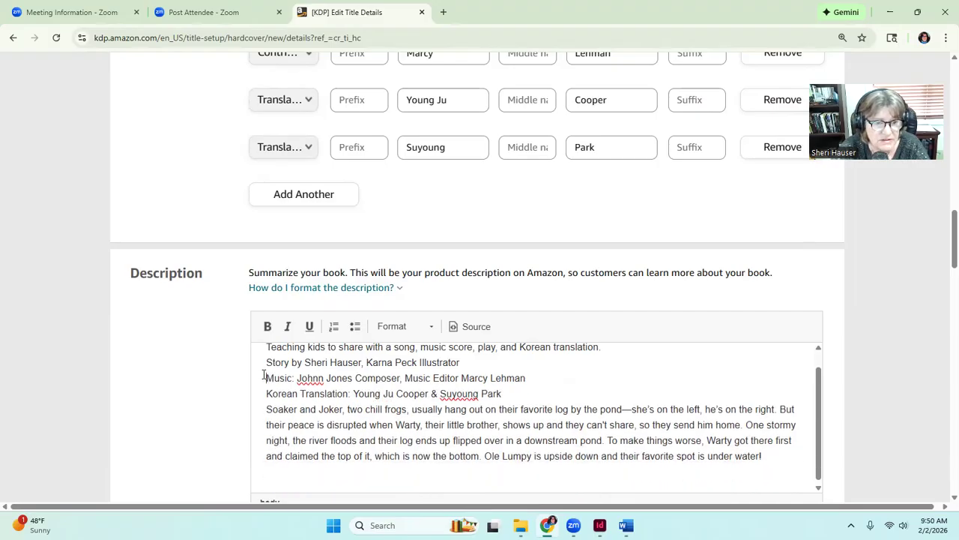
pyautogui.press('Return')
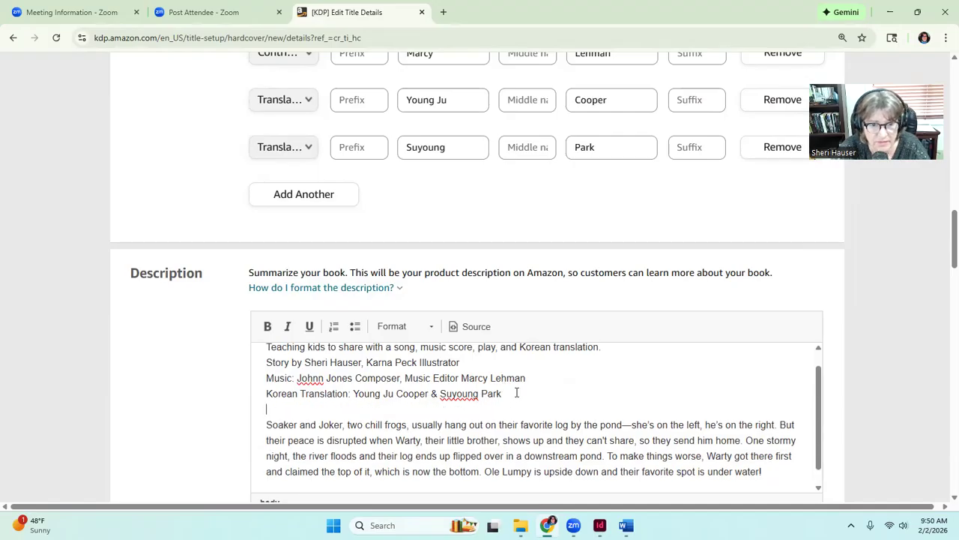
# Make the credit labels "Story", "Music" and "Korean Translation" bold in the description
pyautogui.scroll(1, 485, 398)
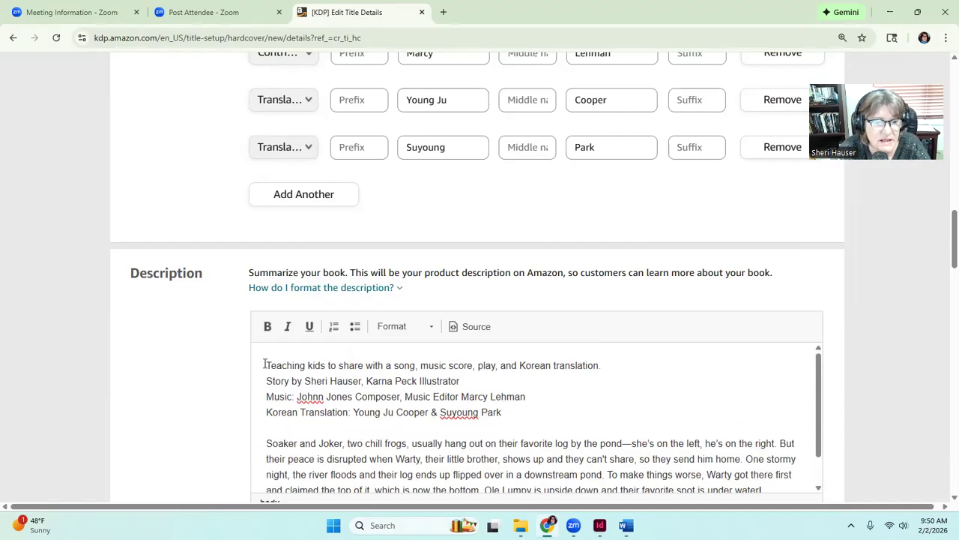
pyautogui.scroll(-1, 342, 398)
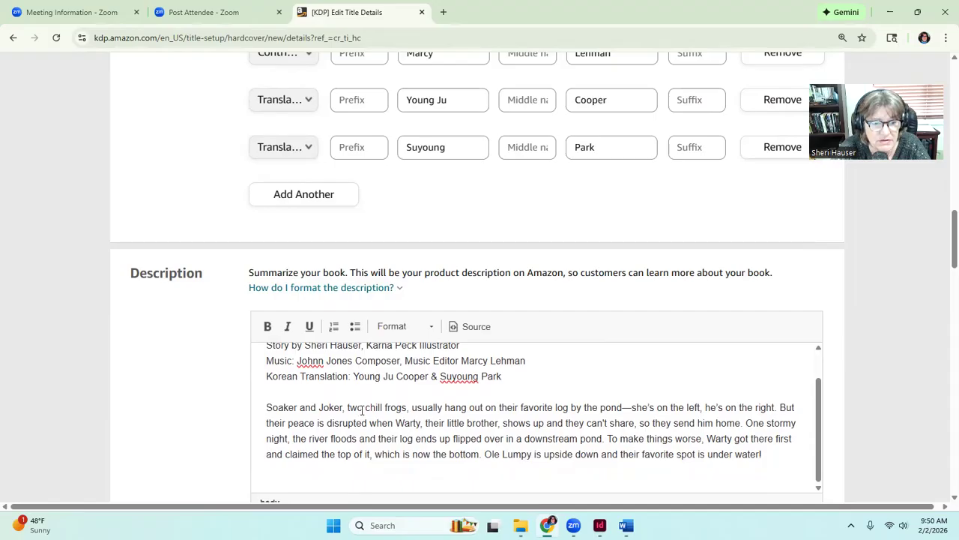
pyautogui.scroll(1, 340, 384)
pyautogui.click(269, 366)
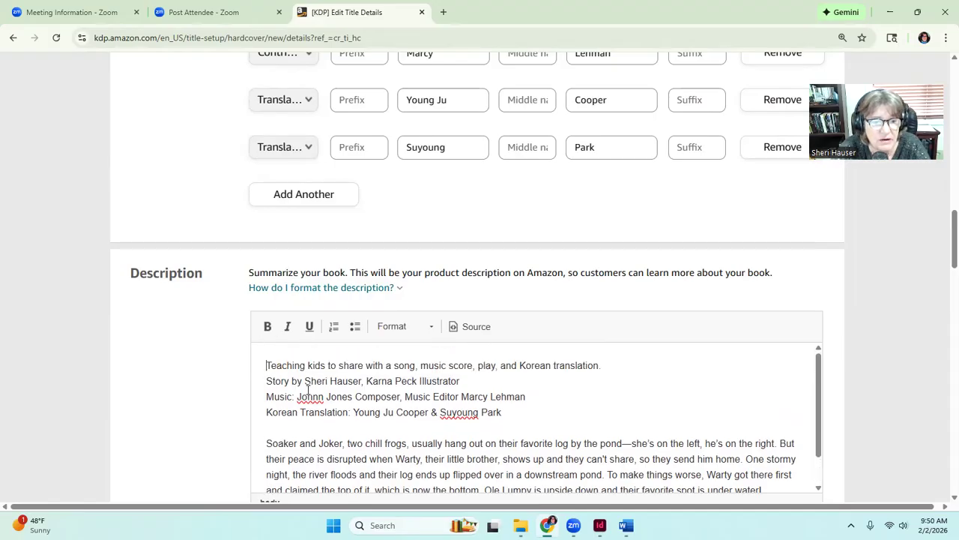
pyautogui.moveTo(291, 381); pyautogui.dragTo(266, 396)
pyautogui.click(268, 326)
pyautogui.click(268, 327)
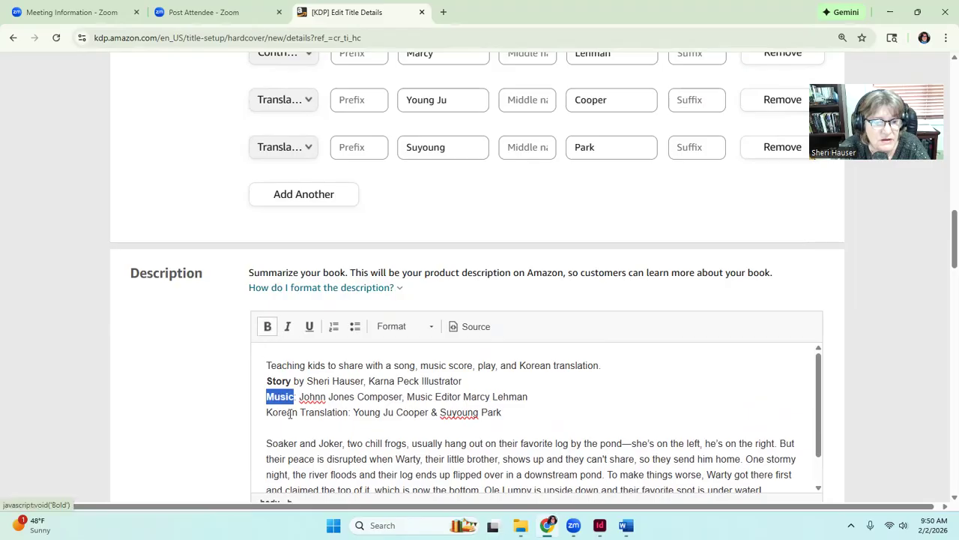
pyautogui.moveTo(349, 412); pyautogui.dragTo(267, 413)
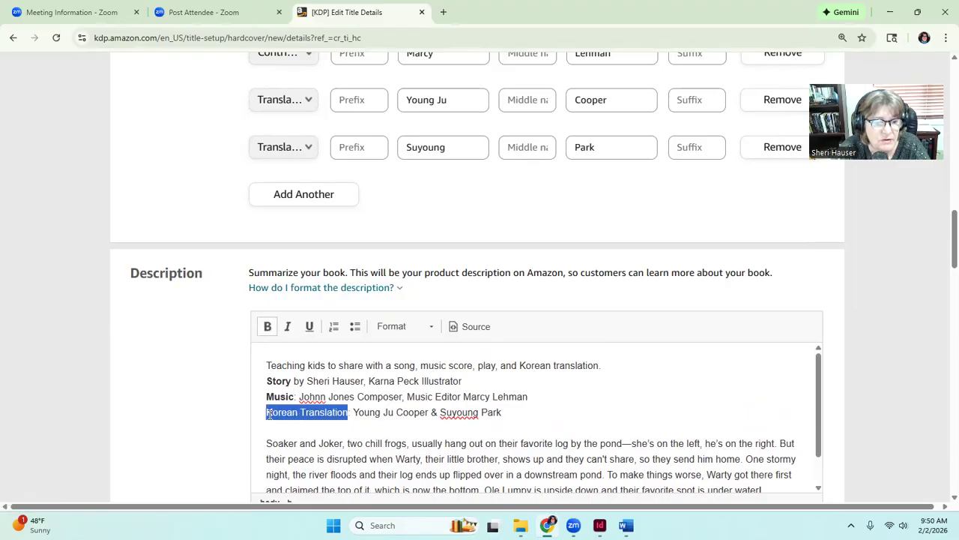
pyautogui.click(267, 327)
pyautogui.click(270, 426)
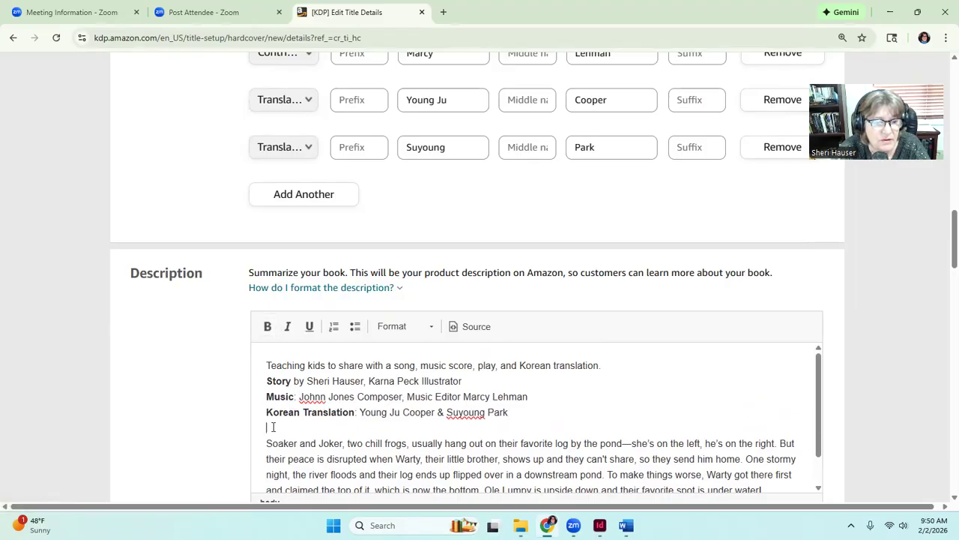
pyautogui.scroll(-1, 560, 398)
pyautogui.scroll(-2, 560, 398)
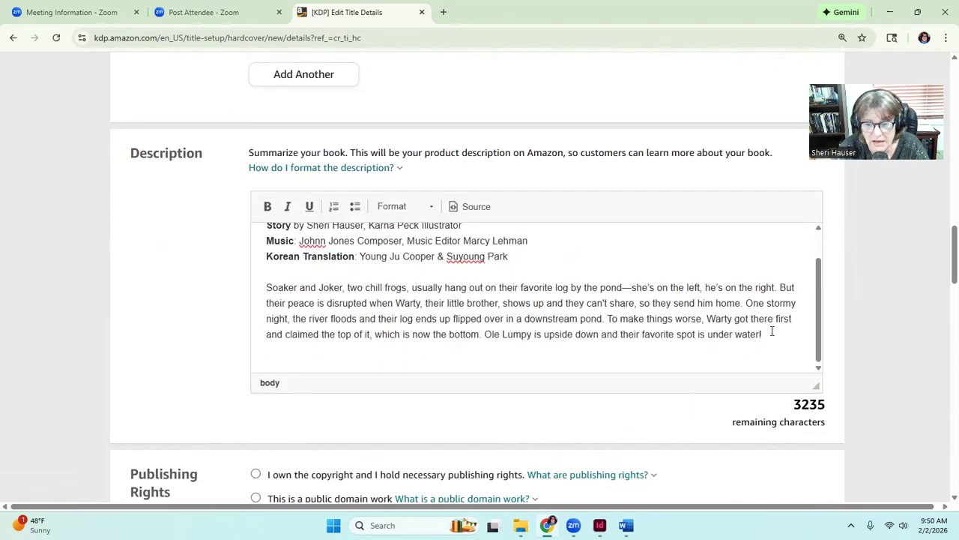
# Remove the trailing blank lines after the description's summary paragraph and review the contributor, author and edition entries
pyautogui.press('Delete')
pyautogui.scroll(1, 554, 346)
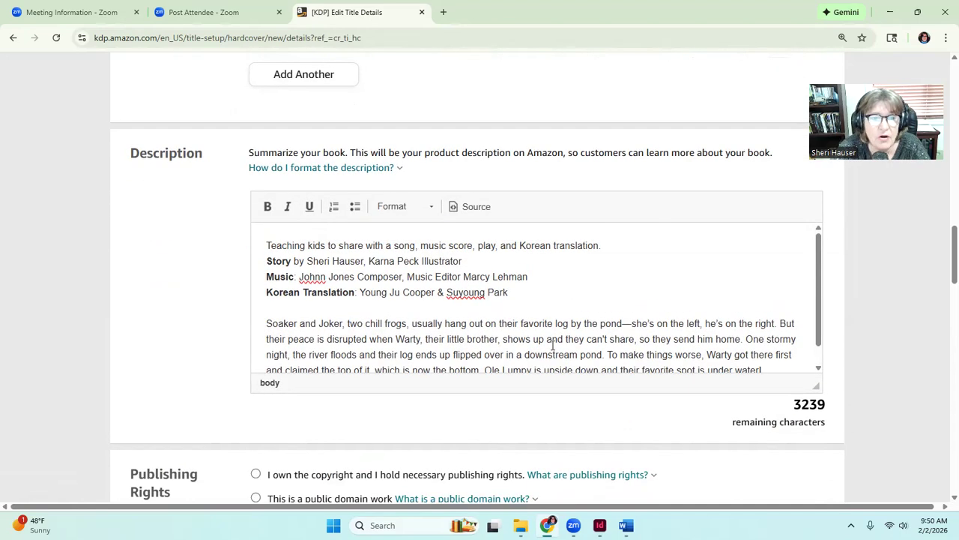
pyautogui.scroll(4, 554, 346)
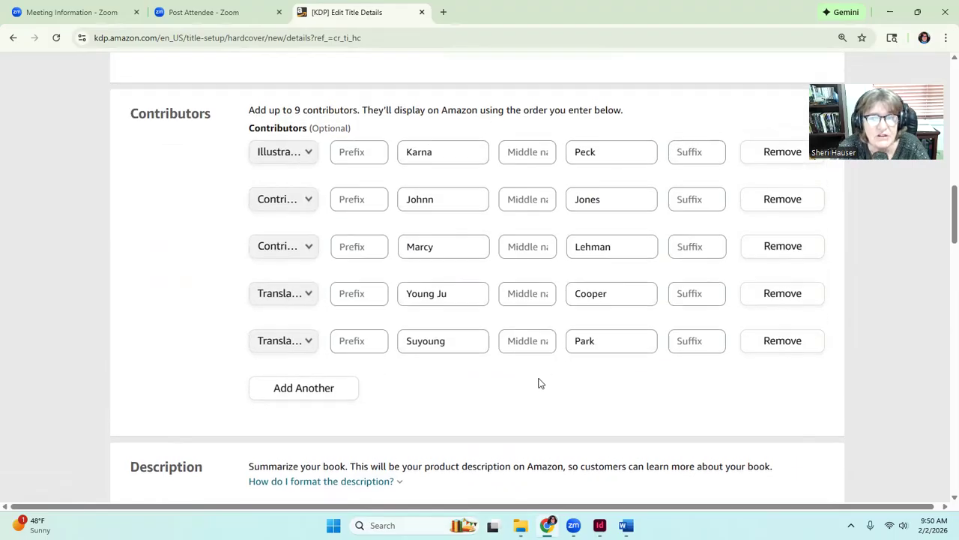
pyautogui.scroll(8, 539, 383)
pyautogui.scroll(-2, 540, 383)
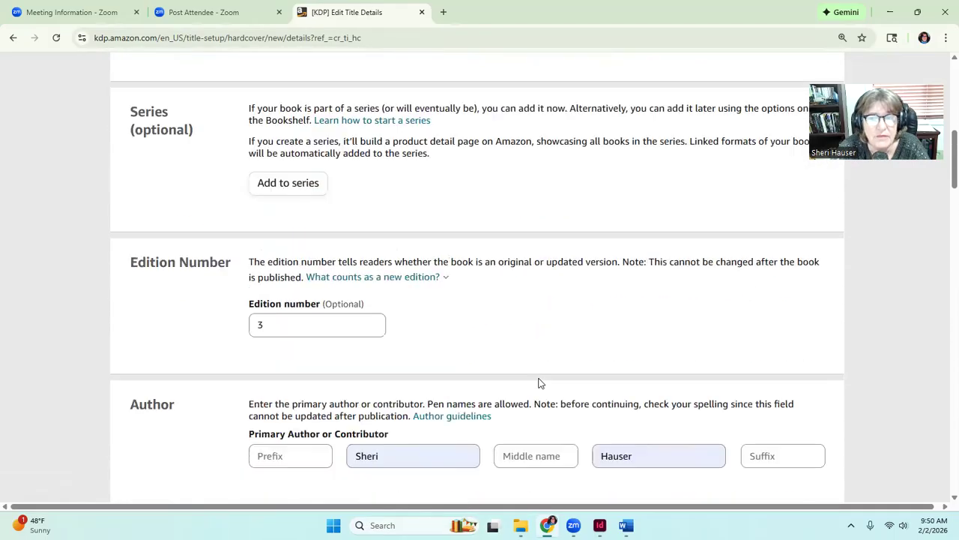
pyautogui.scroll(-11, 539, 383)
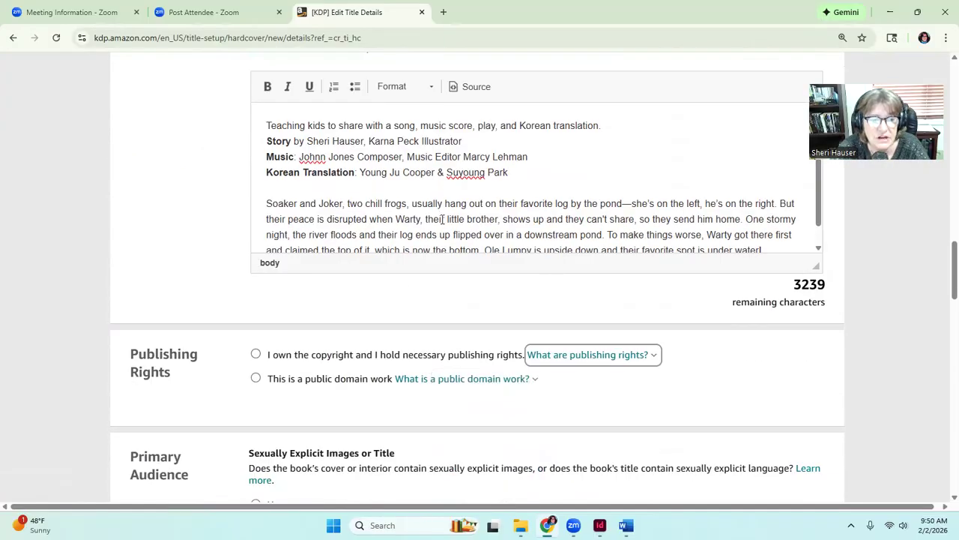
# Declare ownership of the copyright and publishing rights, and answer No to sexually explicit images or title
pyautogui.scroll(-1, 442, 218)
pyautogui.click(255, 354)
pyautogui.scroll(-1, 375, 354)
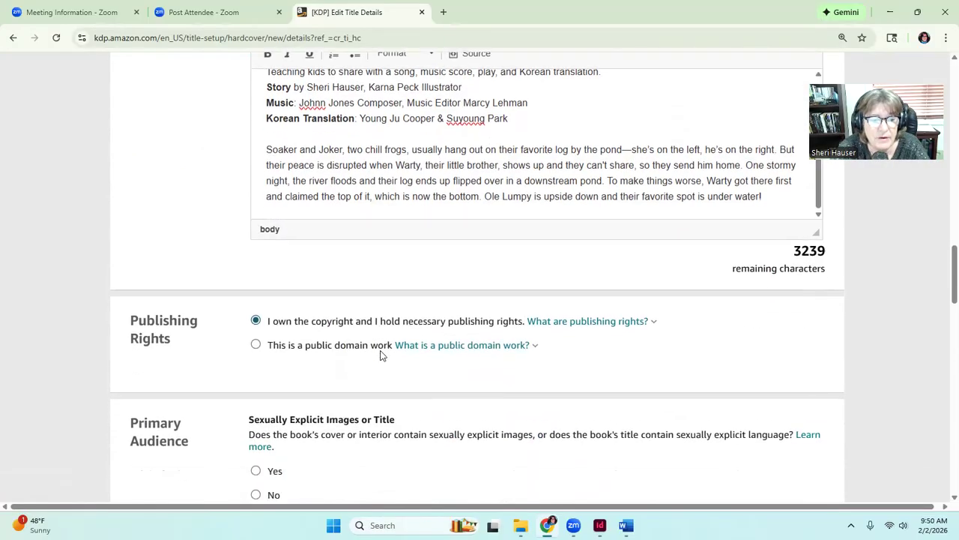
pyautogui.scroll(-1, 380, 355)
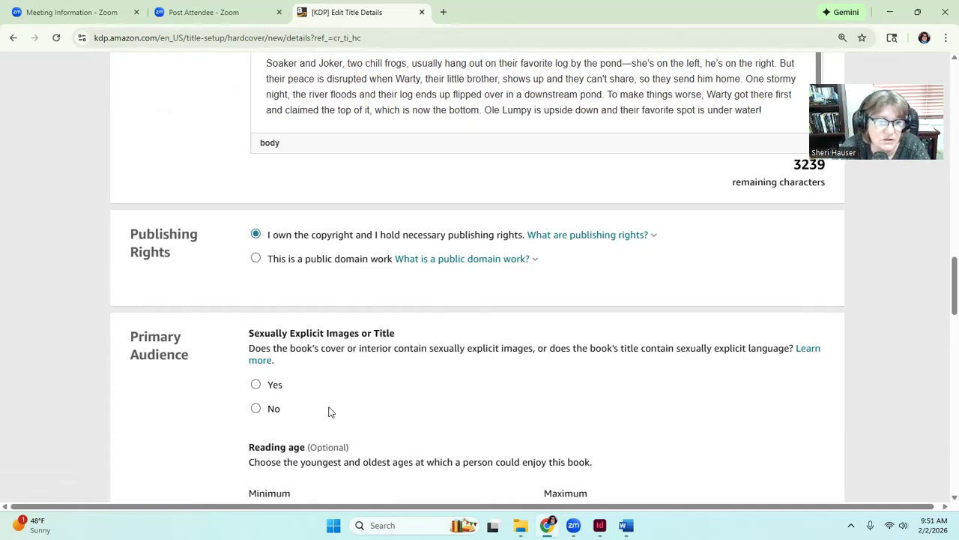
pyautogui.click(256, 409)
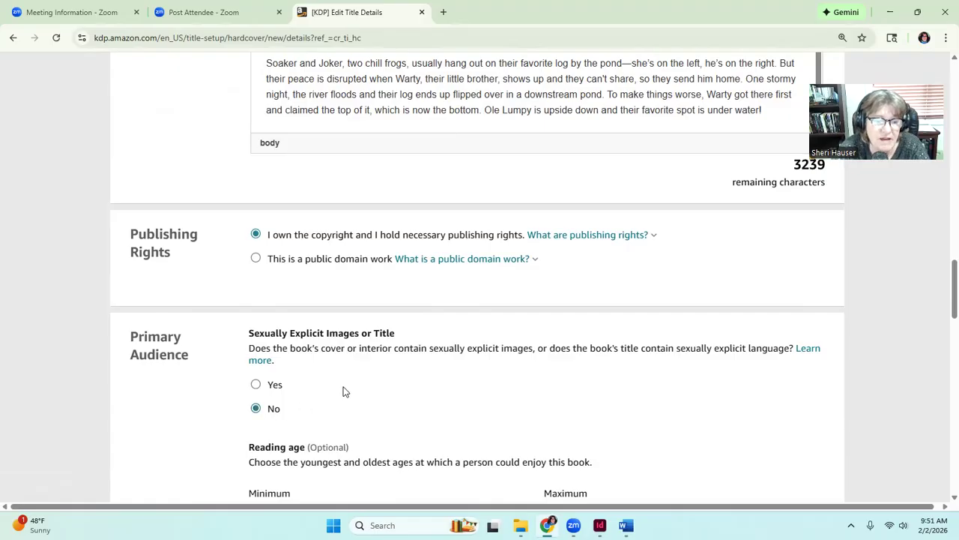
# Set the reading age to a minimum of 4 and a maximum of 12
pyautogui.scroll(-1, 351, 392)
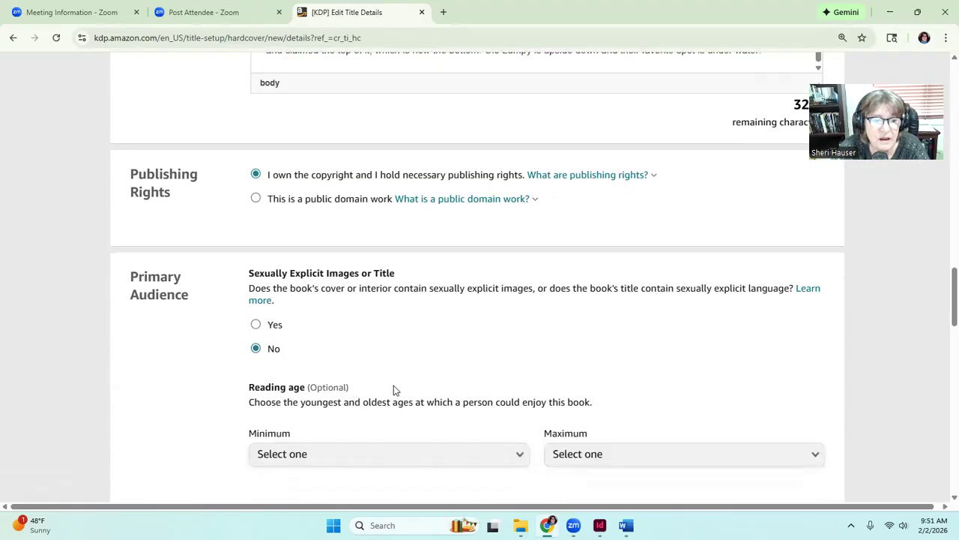
pyautogui.scroll(-2, 394, 390)
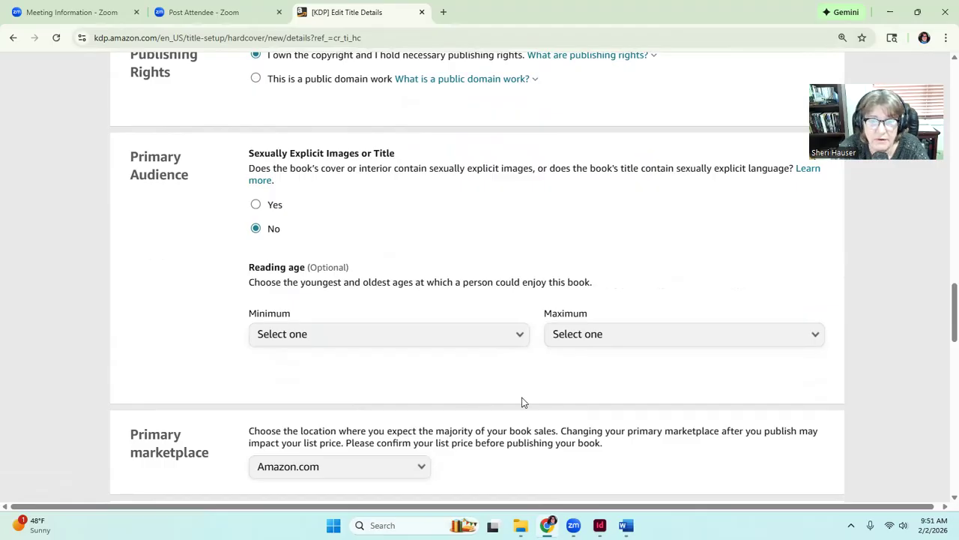
pyautogui.click(525, 341)
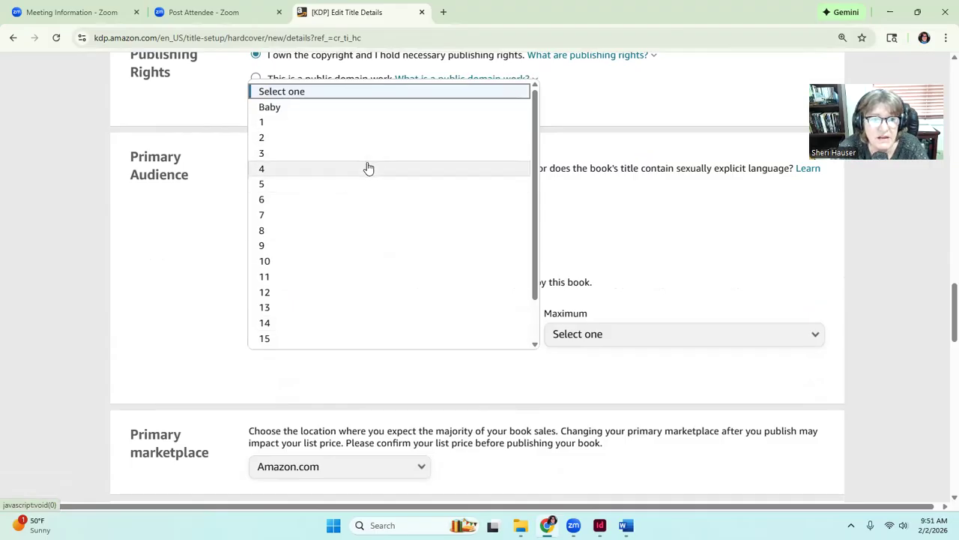
pyautogui.click(367, 166)
pyautogui.click(814, 335)
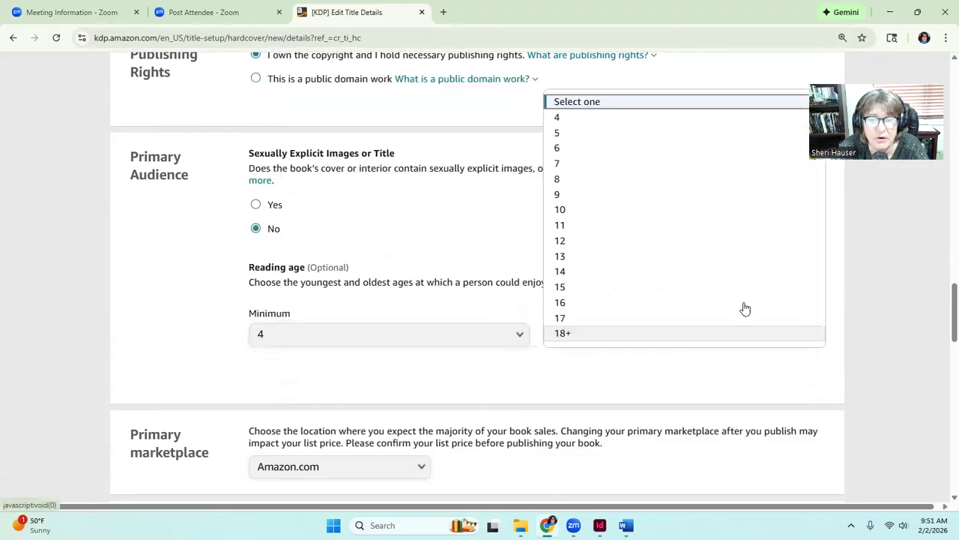
pyautogui.click(642, 240)
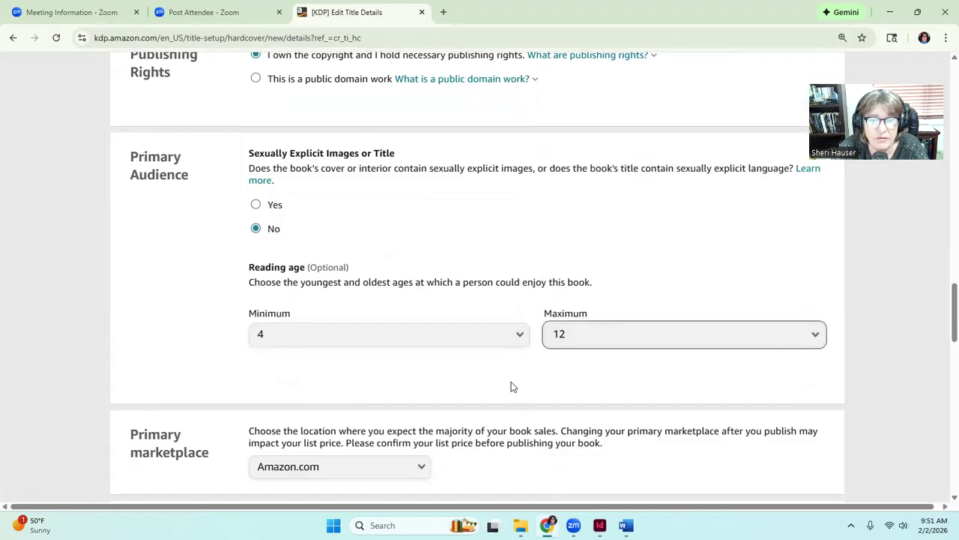
# Choose Fiction under Children's Books › Growing Up & Facts of Life › Family Life › Siblings as the first category placement
pyautogui.scroll(-1, 444, 379)
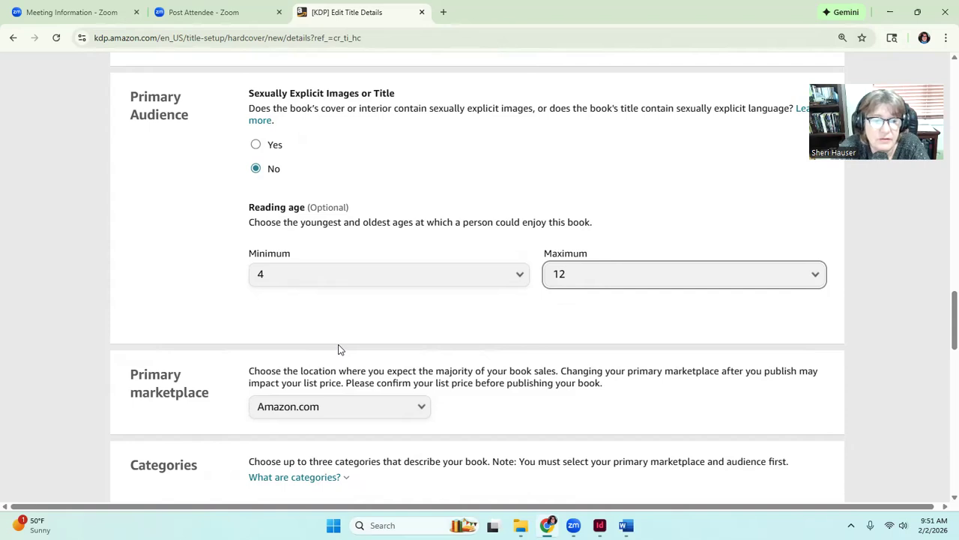
pyautogui.scroll(-1, 360, 333)
pyautogui.scroll(-3, 406, 318)
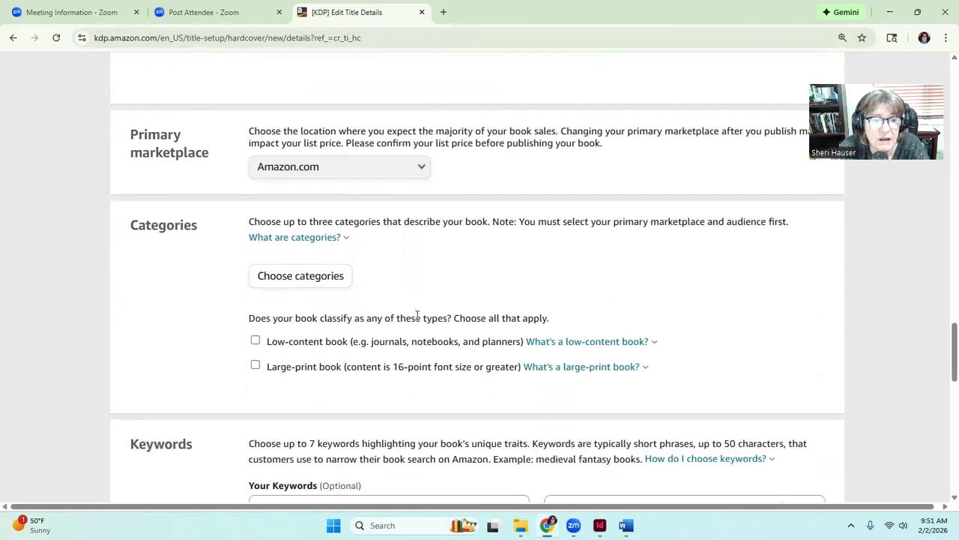
pyautogui.click(316, 289)
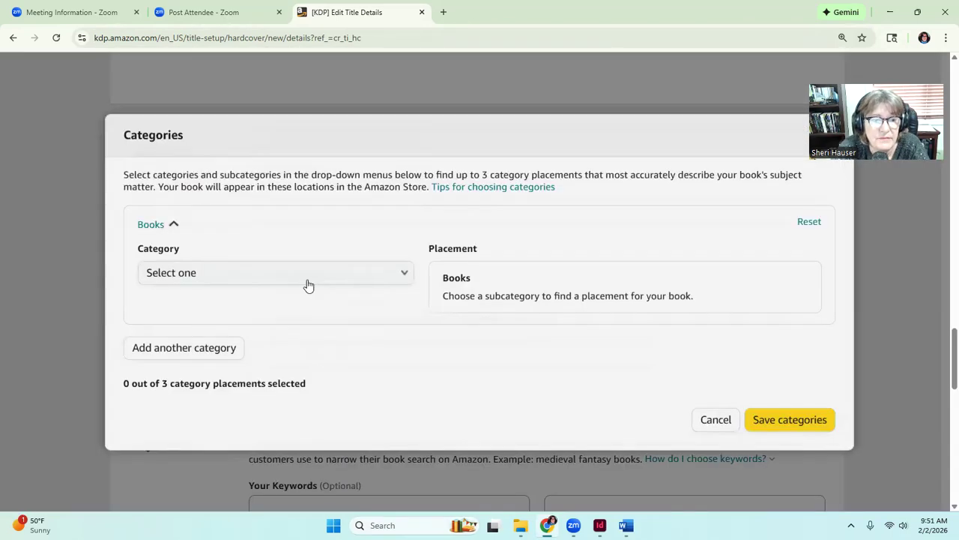
pyautogui.click(404, 277)
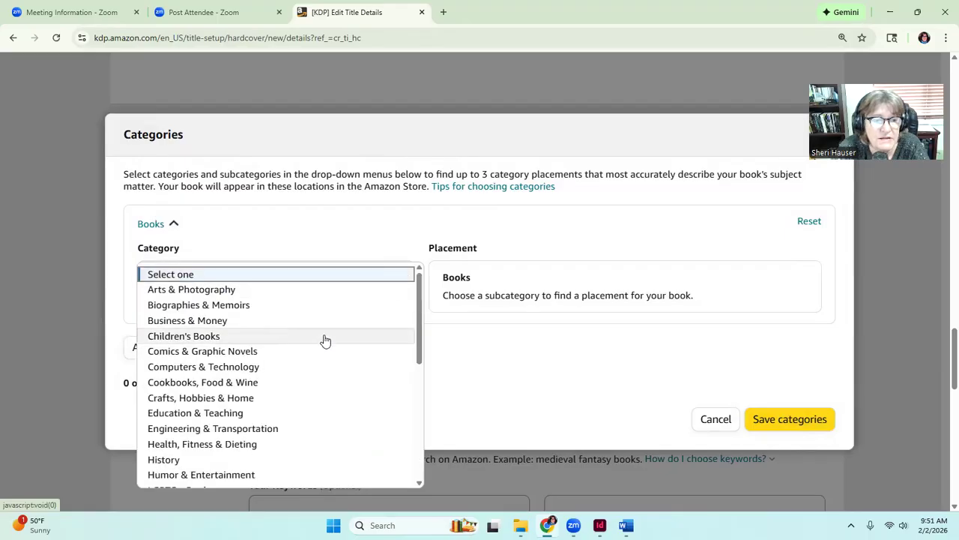
pyautogui.click(323, 338)
pyautogui.click(405, 324)
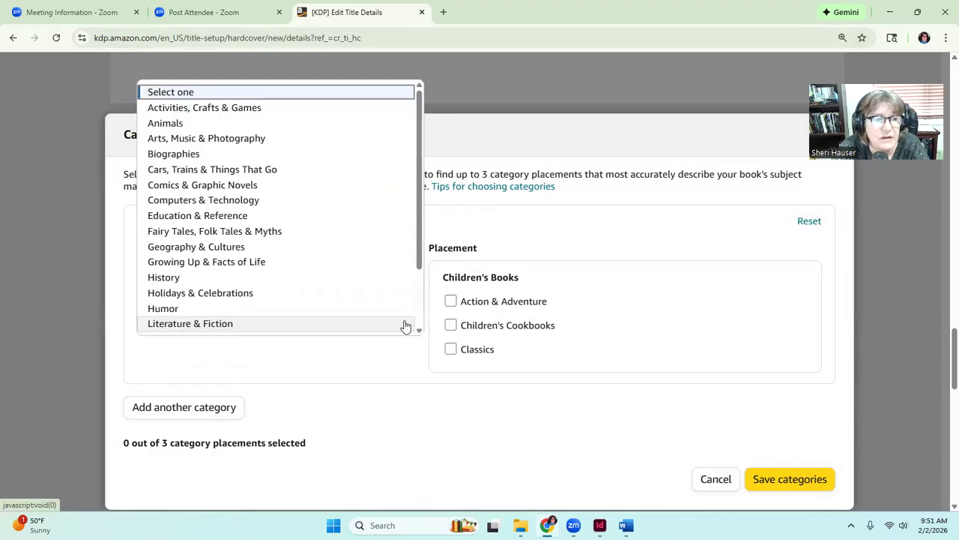
pyautogui.click(291, 263)
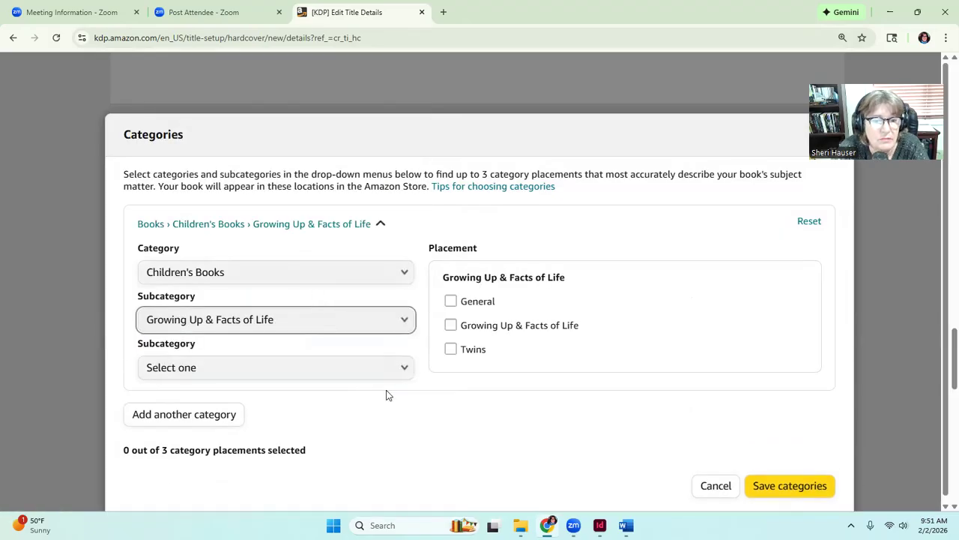
pyautogui.click(405, 369)
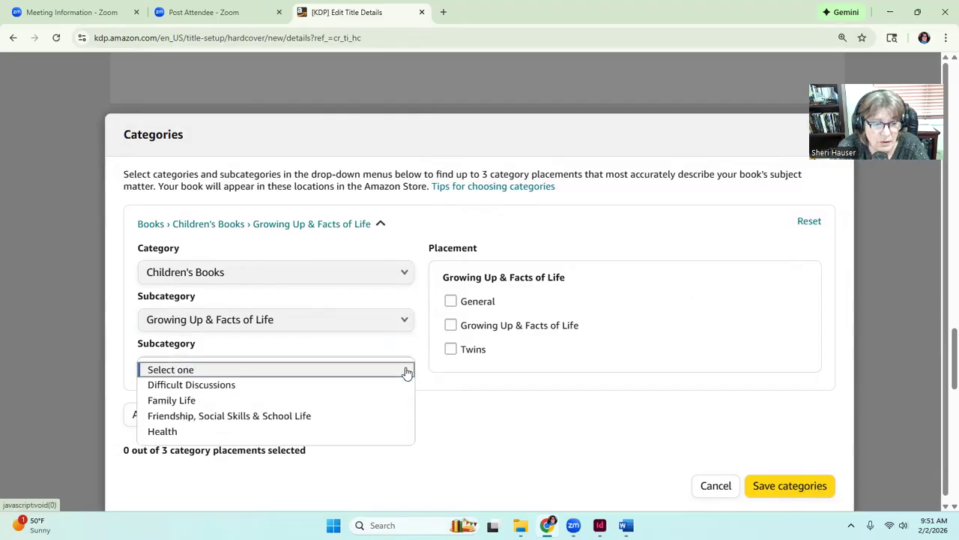
pyautogui.click(377, 402)
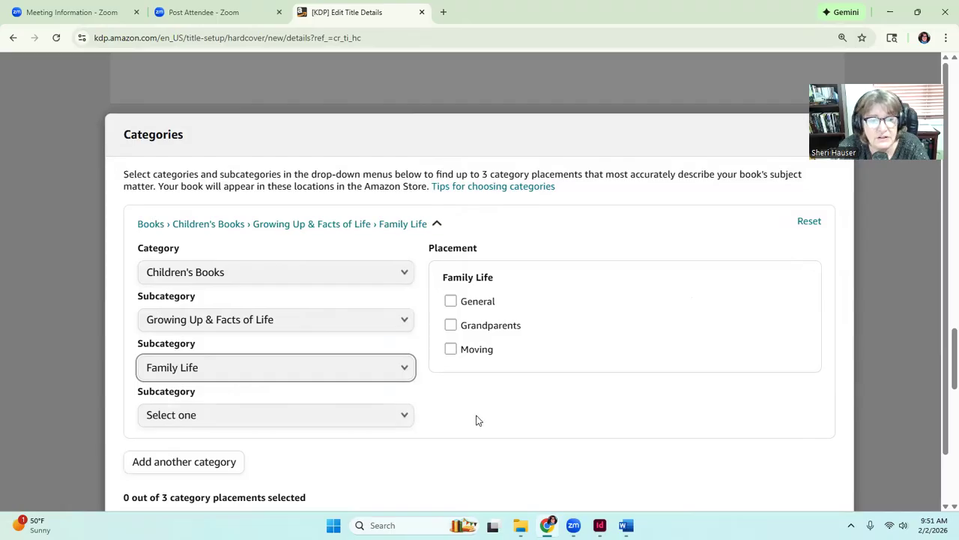
pyautogui.click(404, 417)
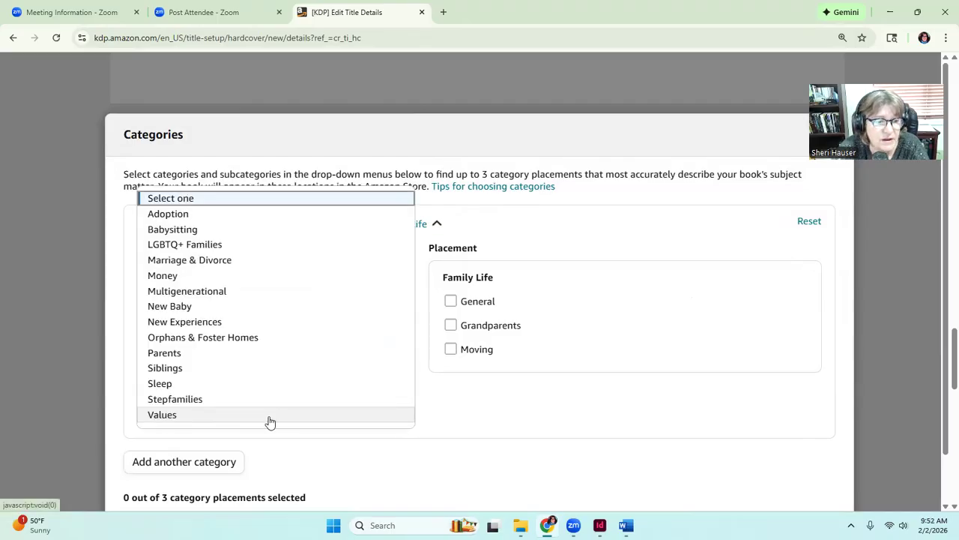
pyautogui.click(236, 368)
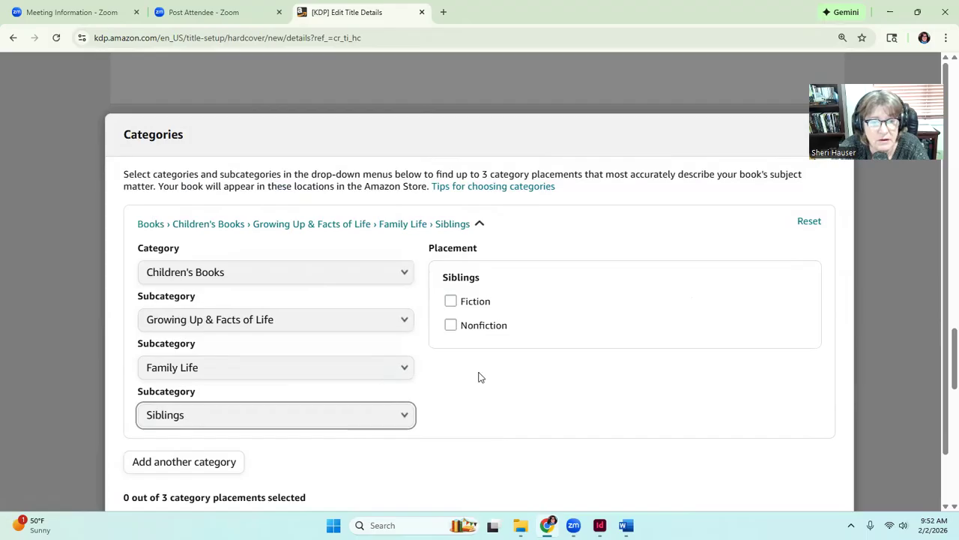
pyautogui.click(451, 301)
# Add a second category placement, Fiction under Children's Books › Animals › Frogs & Toads
pyautogui.click(200, 469)
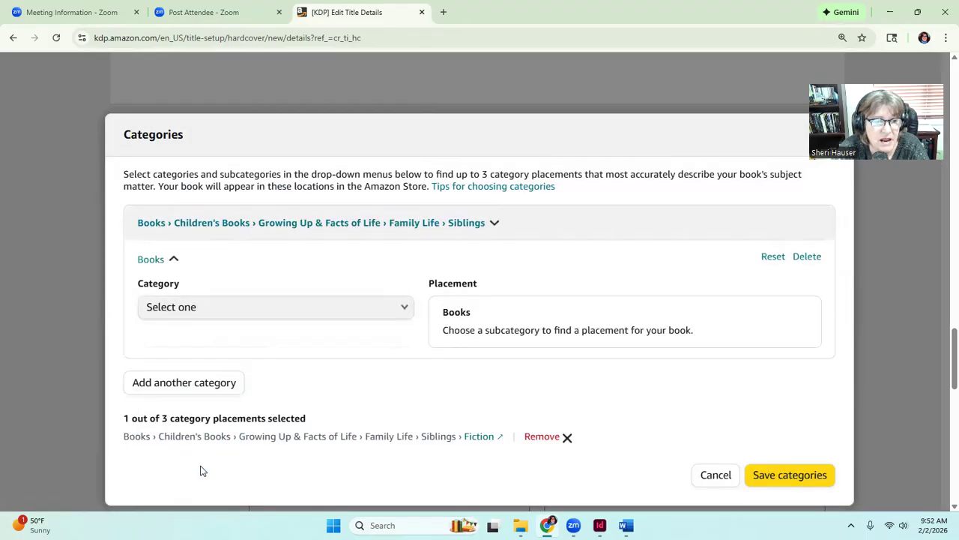
pyautogui.click(402, 307)
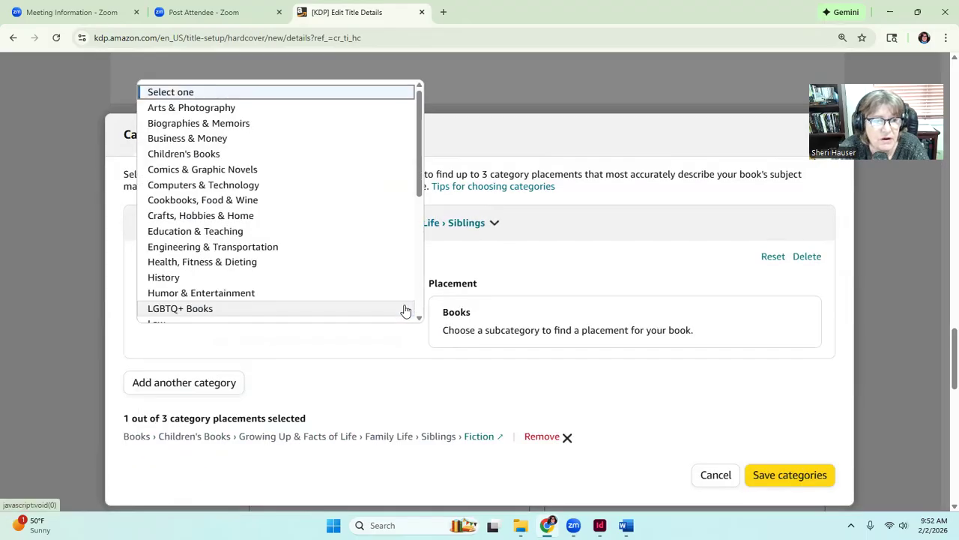
pyautogui.click(315, 155)
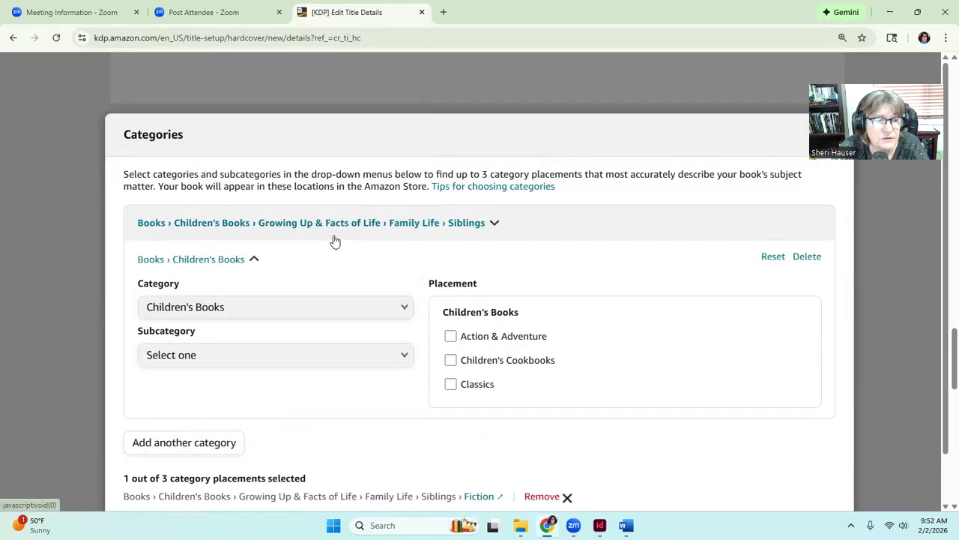
pyautogui.click(408, 359)
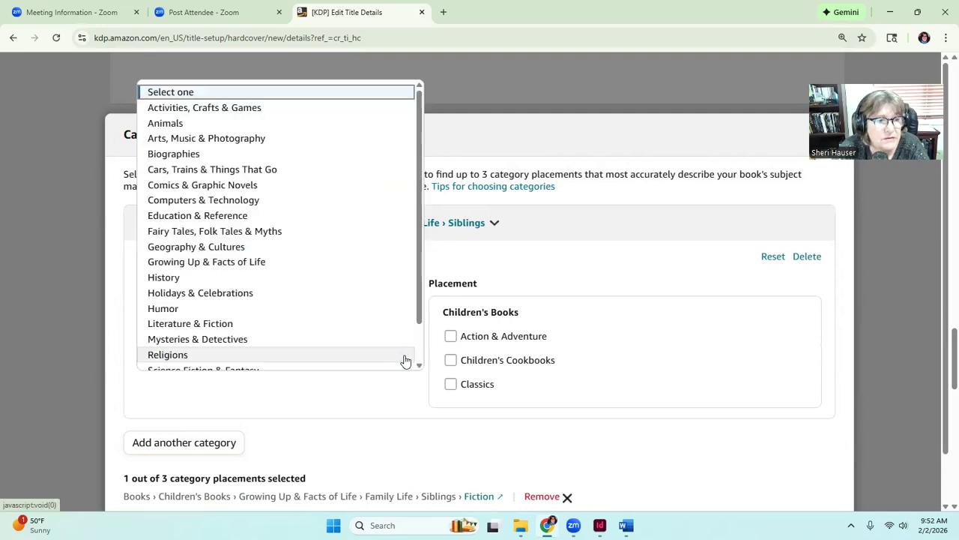
pyautogui.click(262, 124)
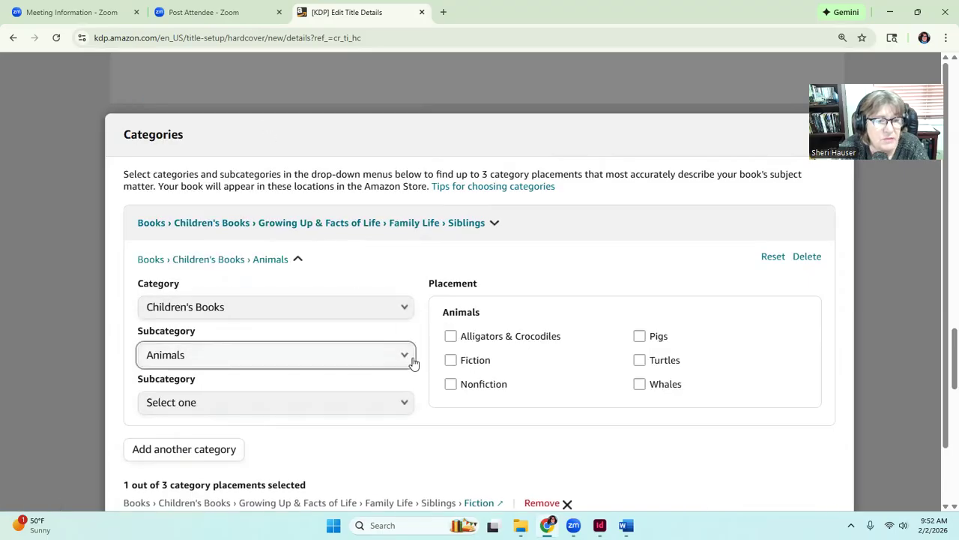
pyautogui.click(407, 402)
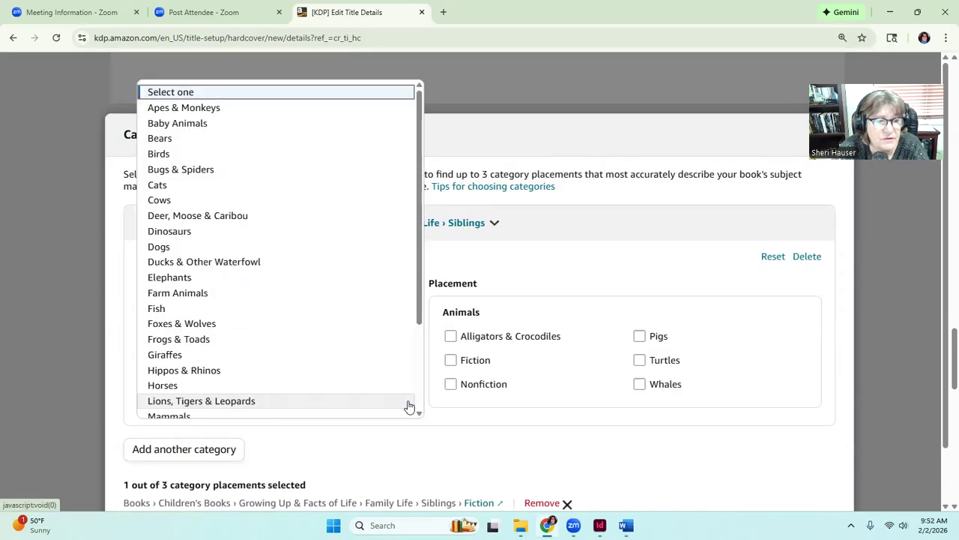
pyautogui.click(323, 342)
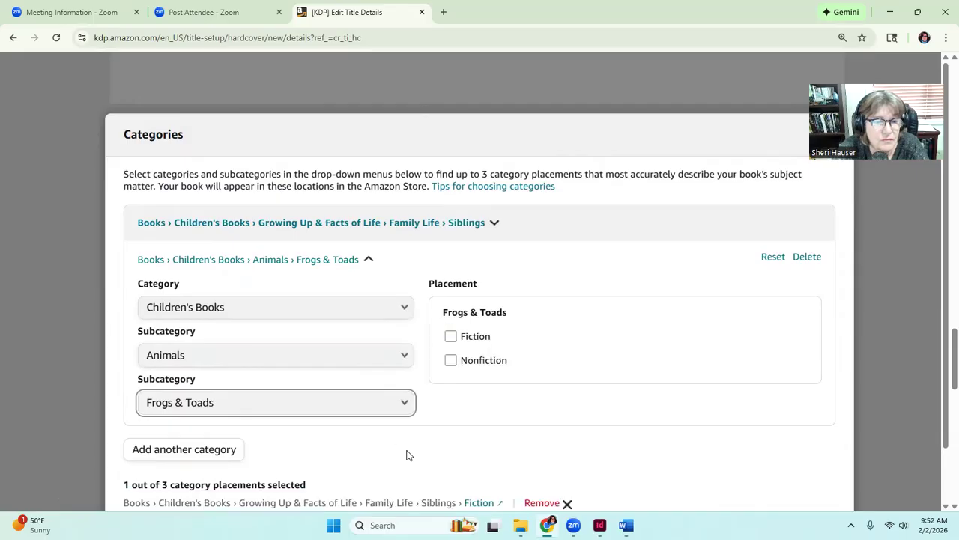
pyautogui.click(450, 335)
# Add a third category under Children's Books › Growing Up & Facts of Life › Friendship, Social Skills & School Life
pyautogui.click(219, 449)
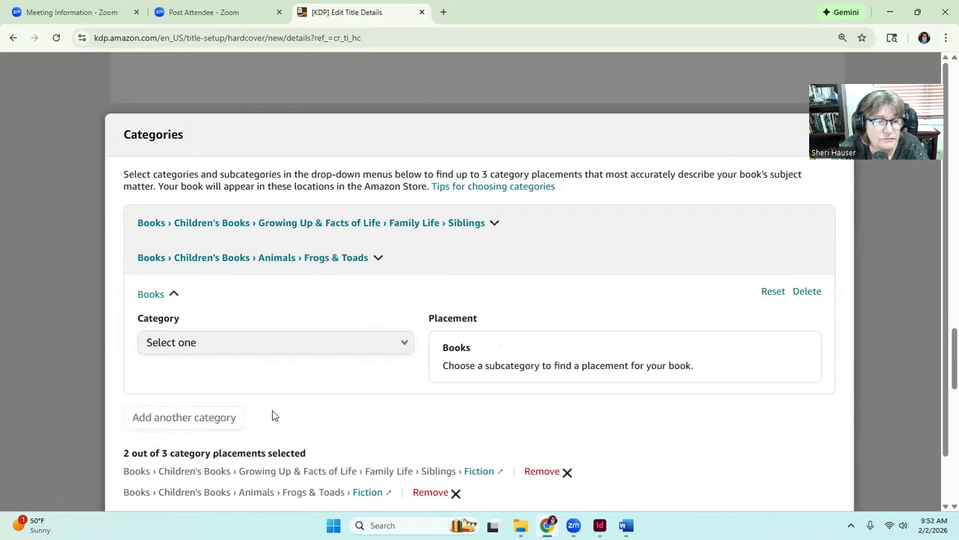
pyautogui.click(407, 344)
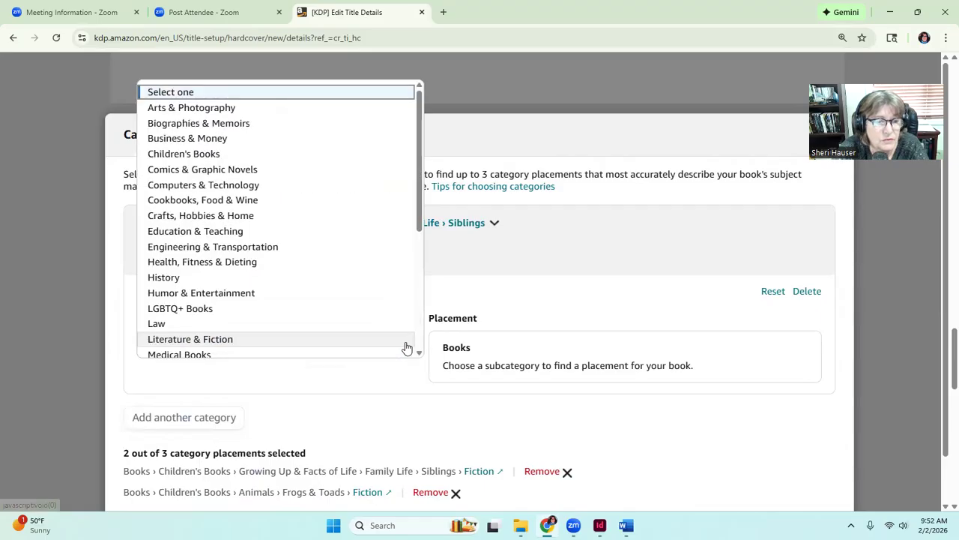
pyautogui.click(300, 155)
pyautogui.click(407, 392)
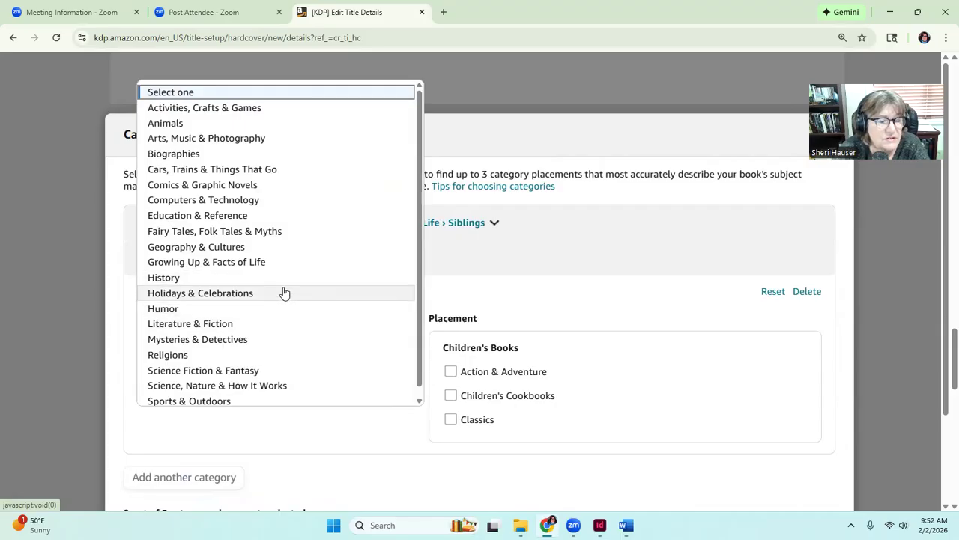
pyautogui.moveTo(419, 309)
pyautogui.mouseDown()
pyautogui.moveTo(418, 331)
pyautogui.moveTo(416, 291)
pyautogui.mouseUp()
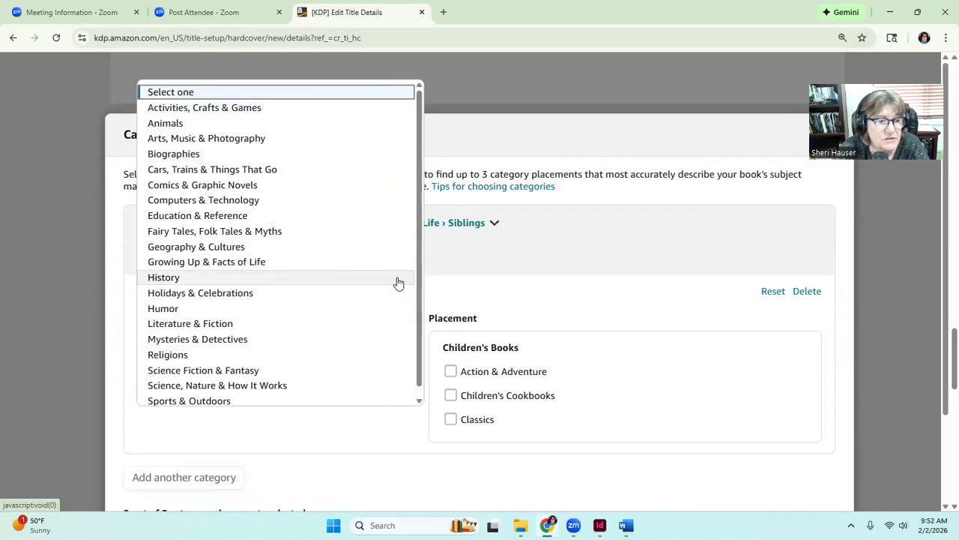
pyautogui.click(255, 263)
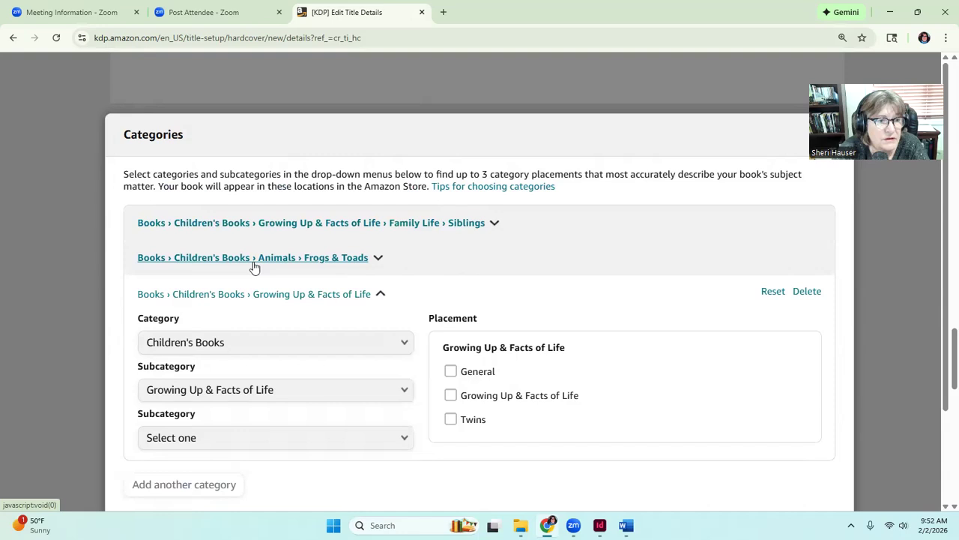
pyautogui.click(406, 439)
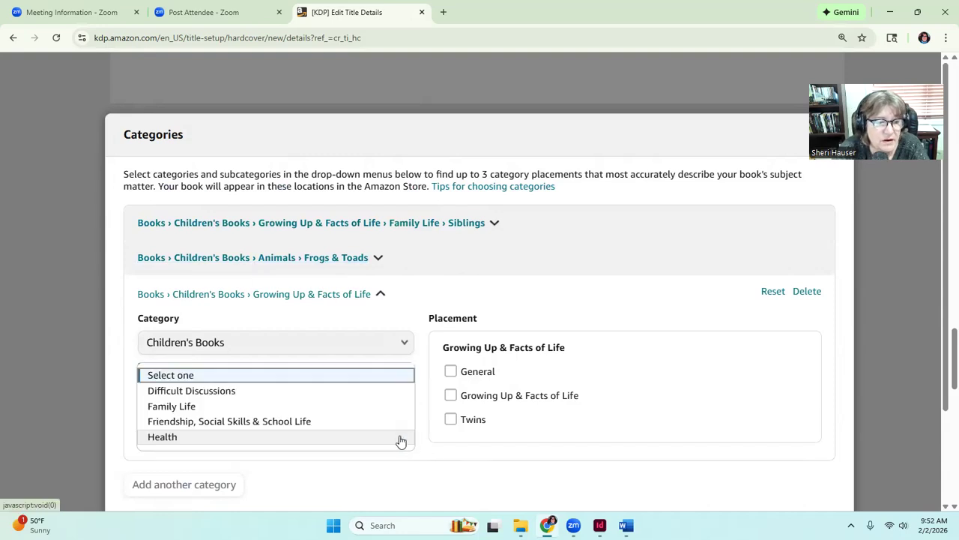
pyautogui.click(337, 424)
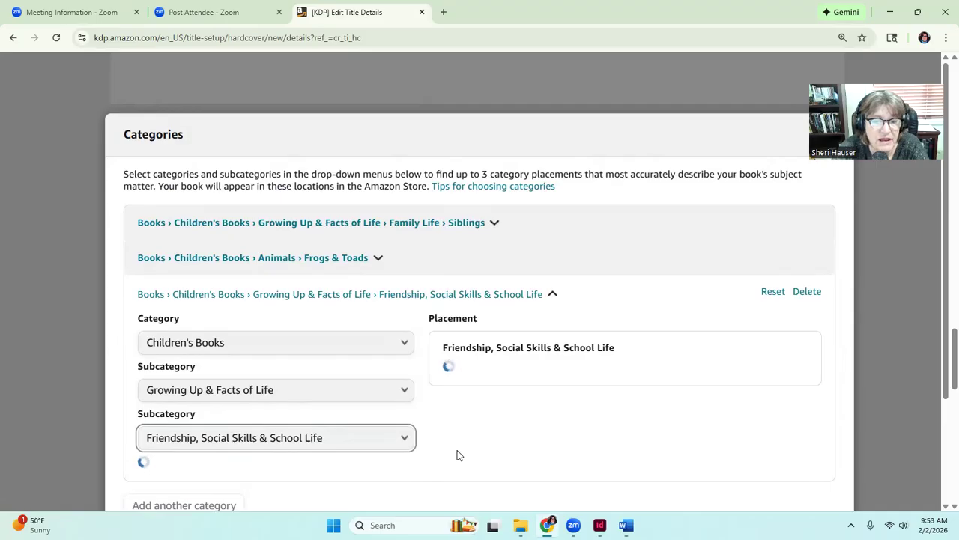
# Narrow the third category to Bullying with the Fiction placement, and save the categories
pyautogui.scroll(-2, 454, 443)
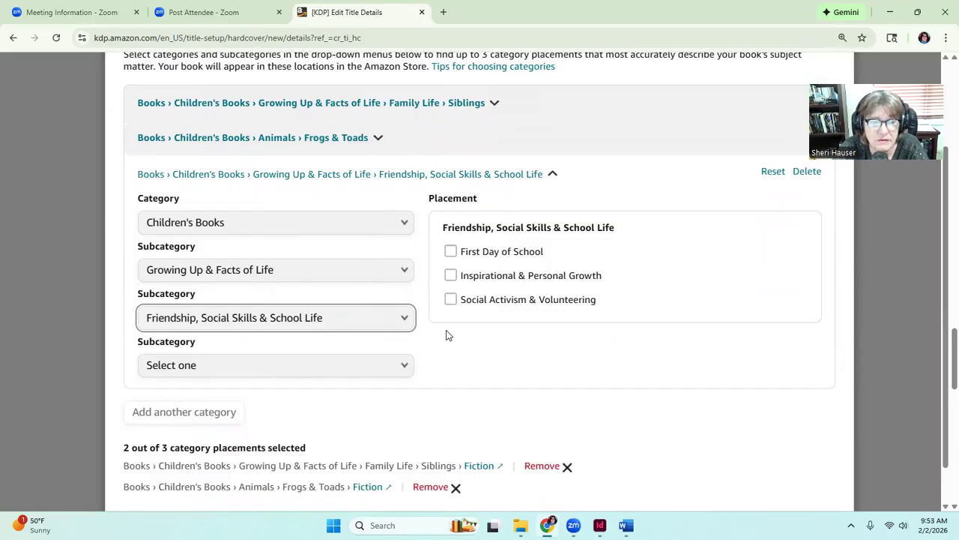
pyautogui.click(404, 366)
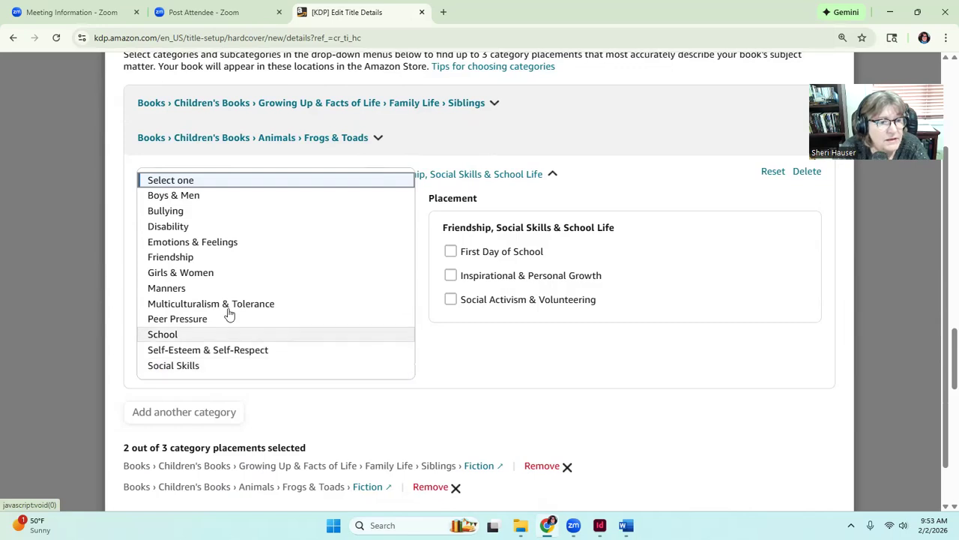
pyautogui.click(187, 212)
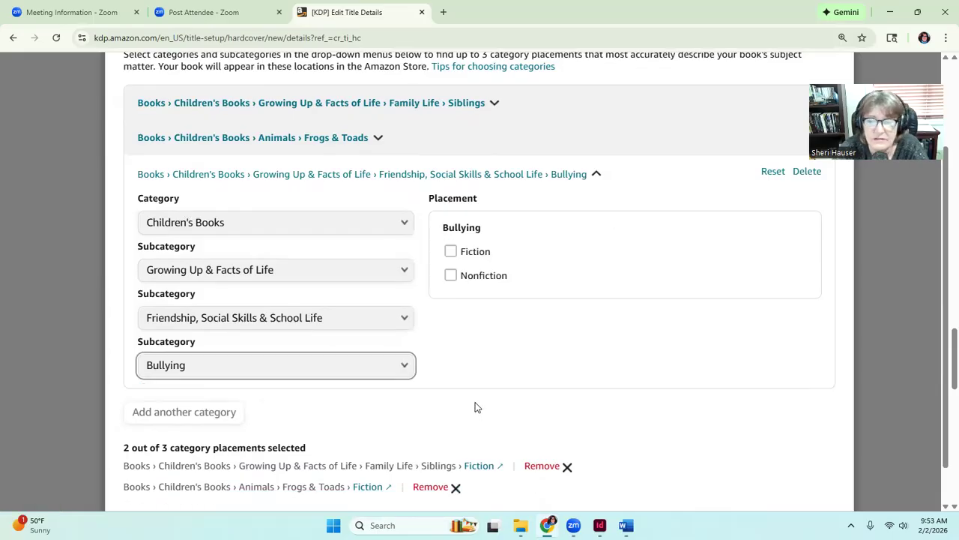
pyautogui.click(451, 251)
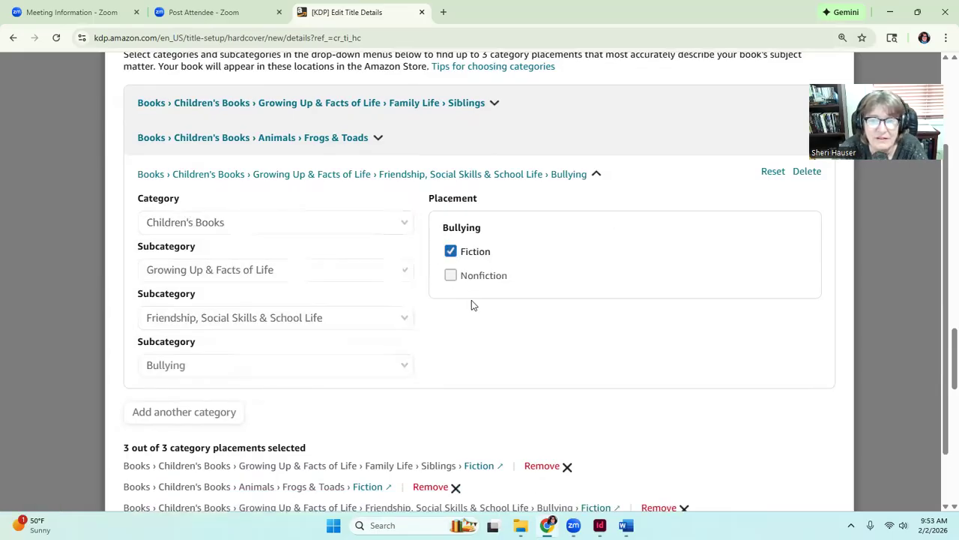
pyautogui.scroll(-1, 487, 341)
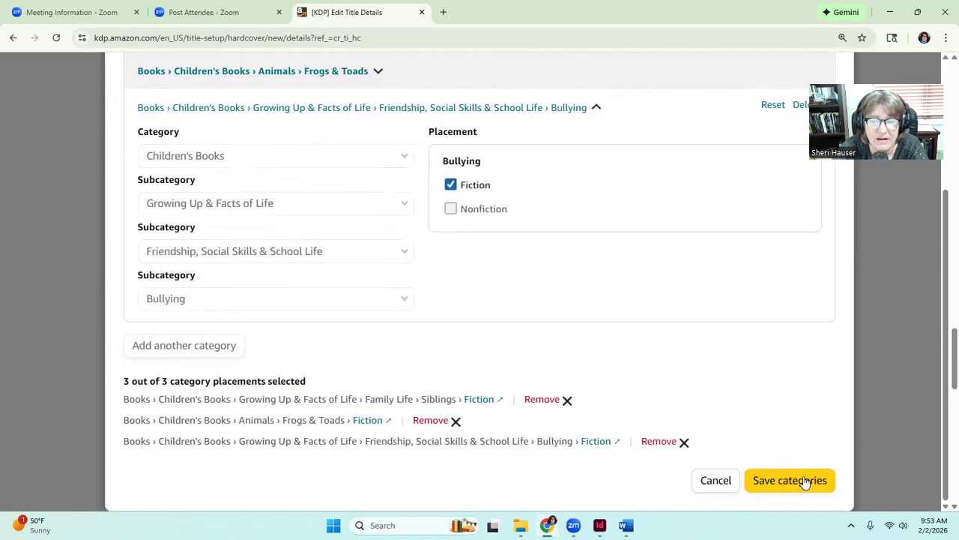
pyautogui.click(805, 484)
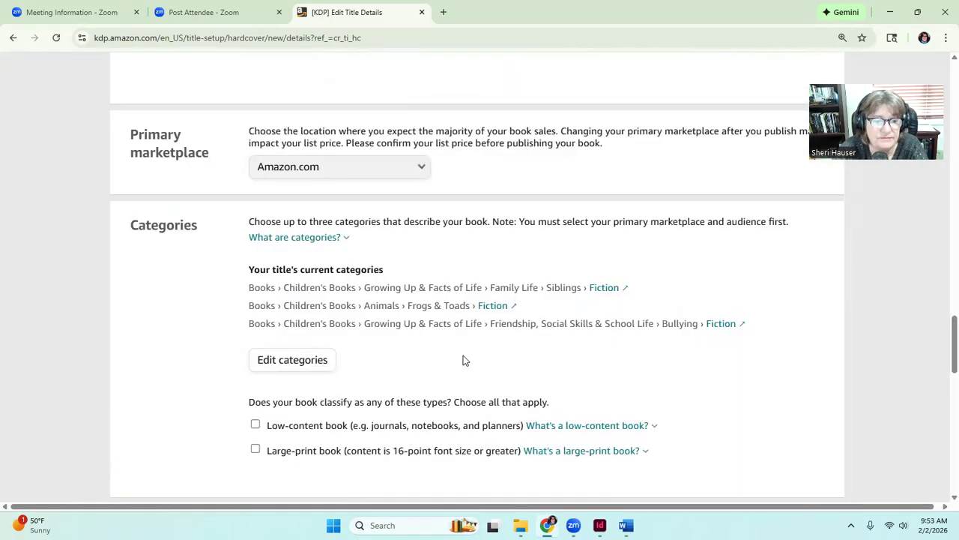
# Minimize the open windows and open the "Sharing ole lumpy key words" document in Word
pyautogui.scroll(-2, 462, 360)
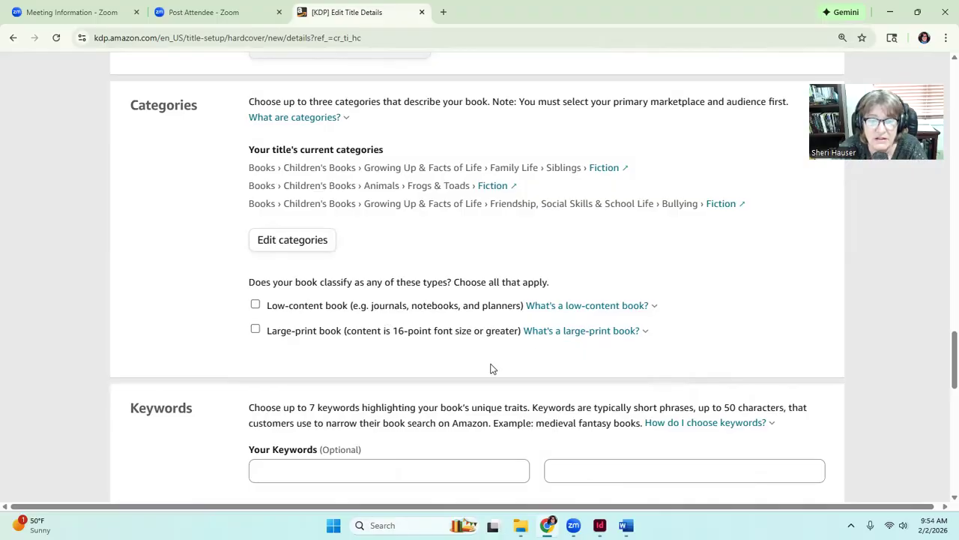
pyautogui.scroll(-2, 490, 368)
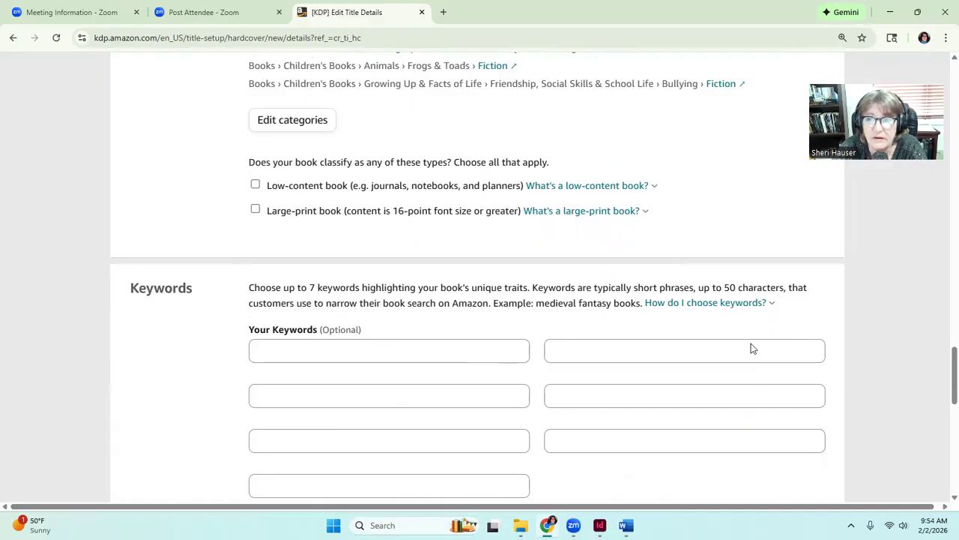
pyautogui.click(890, 14)
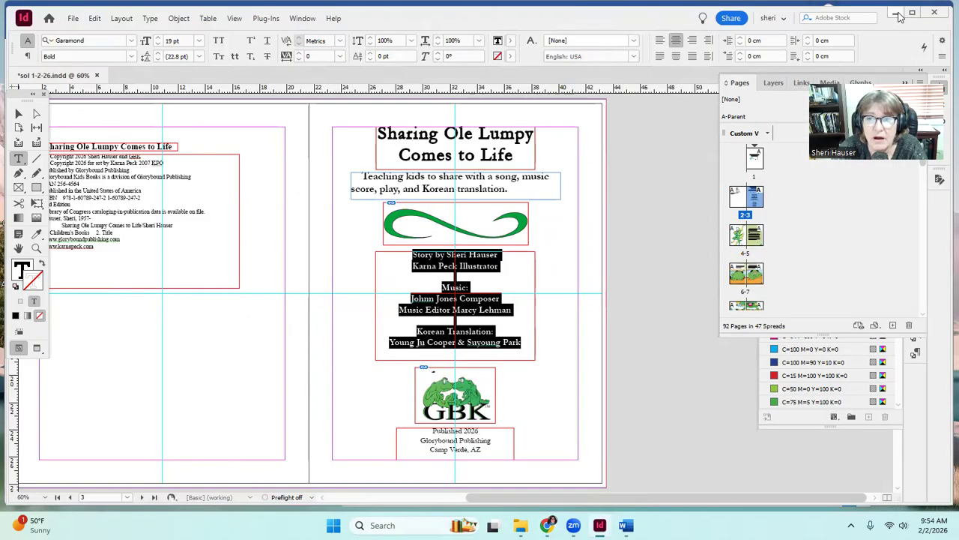
pyautogui.click(894, 12)
pyautogui.click(896, 15)
pyautogui.click(883, 13)
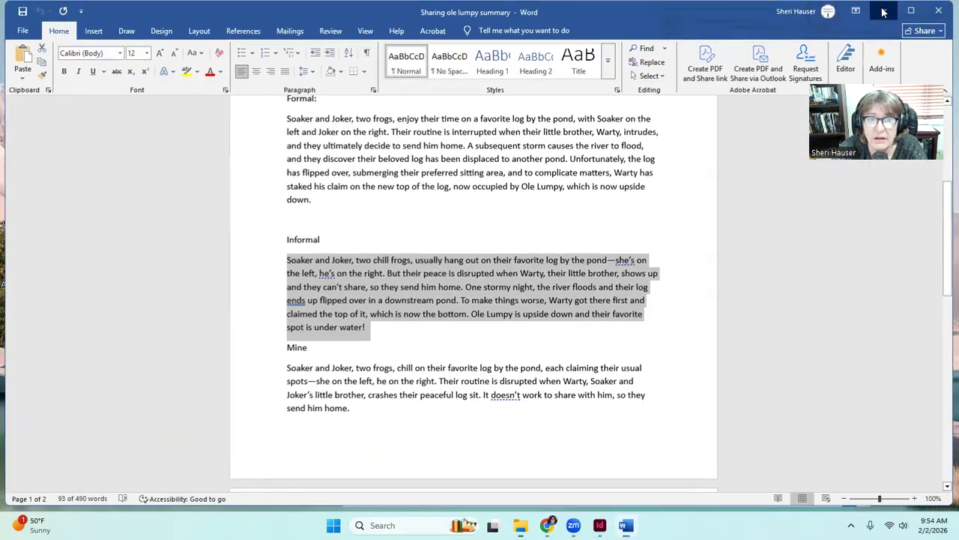
pyautogui.click(548, 167)
pyautogui.doubleClick(547, 167)
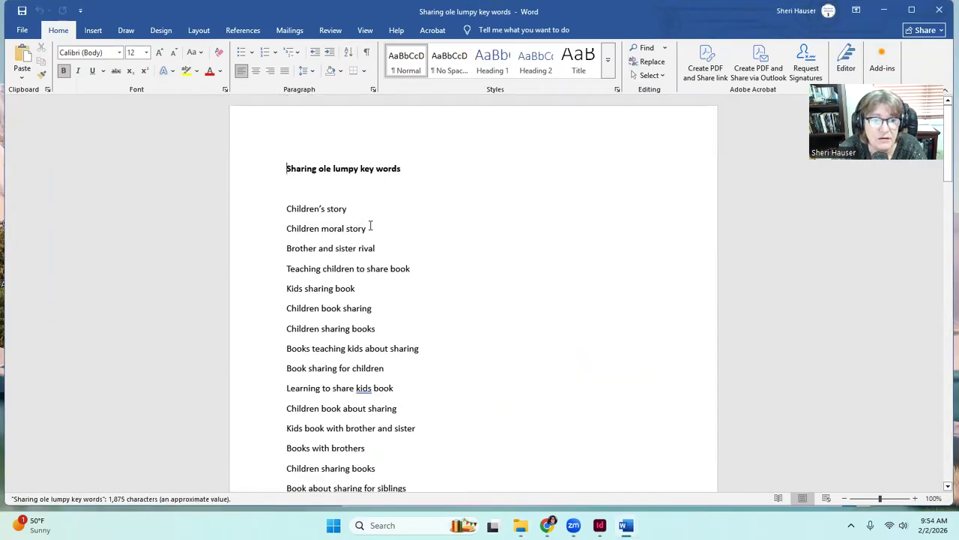
# Copy "Brother and sister rival" from the key words document into the first KDP keyword field in Chrome
pyautogui.moveTo(374, 248); pyautogui.dragTo(302, 248)
pyautogui.hotkey('ctrl', 'c')
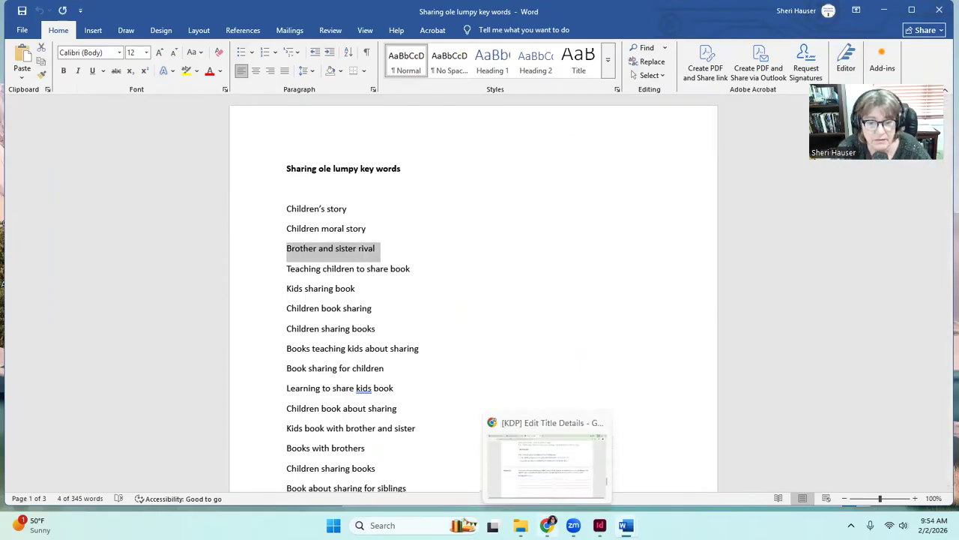
pyautogui.click(548, 525)
pyautogui.click(319, 346)
pyautogui.hotkey('ctrl', 'v')
# Copy "Books teaching kids about sharing" from the Word key words list into the keyword field below "Brother and sister rival" in KDP
pyautogui.moveTo(626, 524)
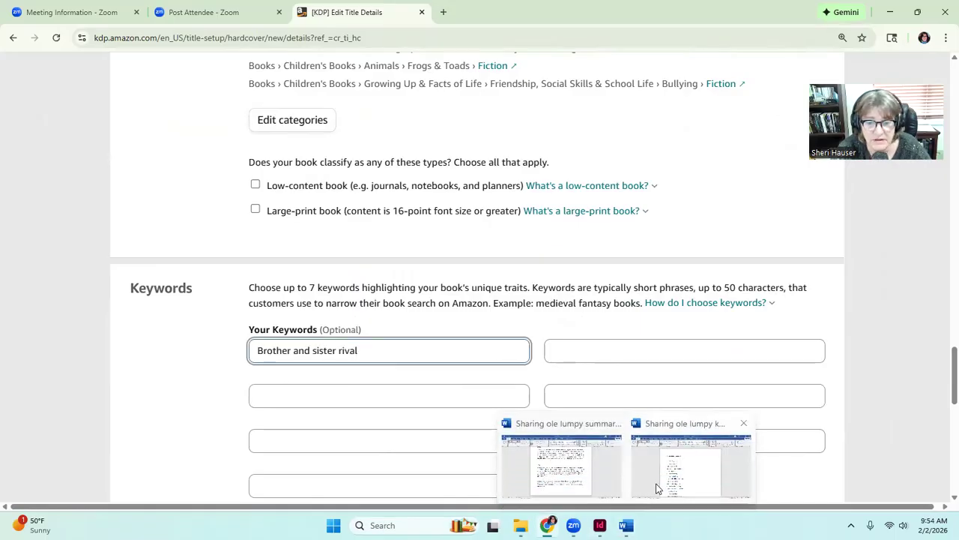
pyautogui.click(584, 478)
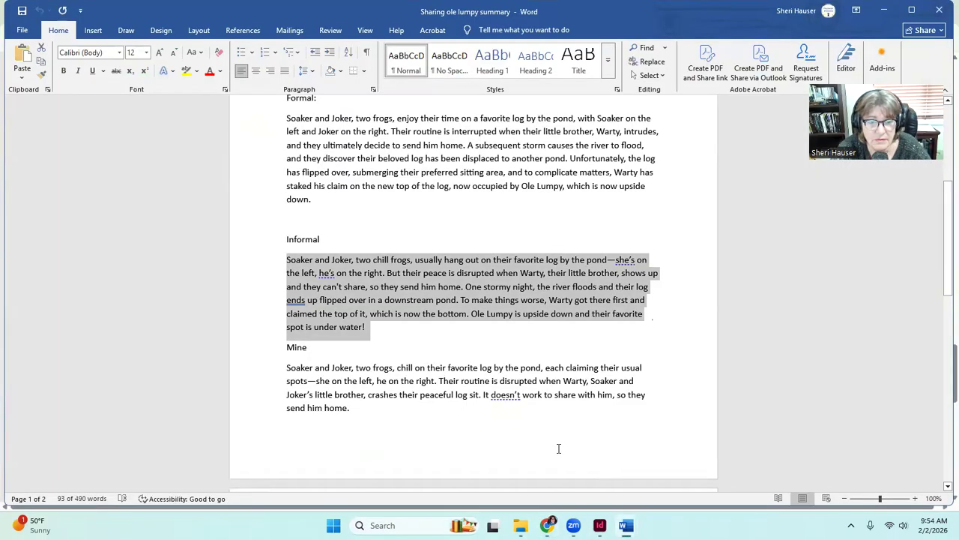
pyautogui.click(649, 486)
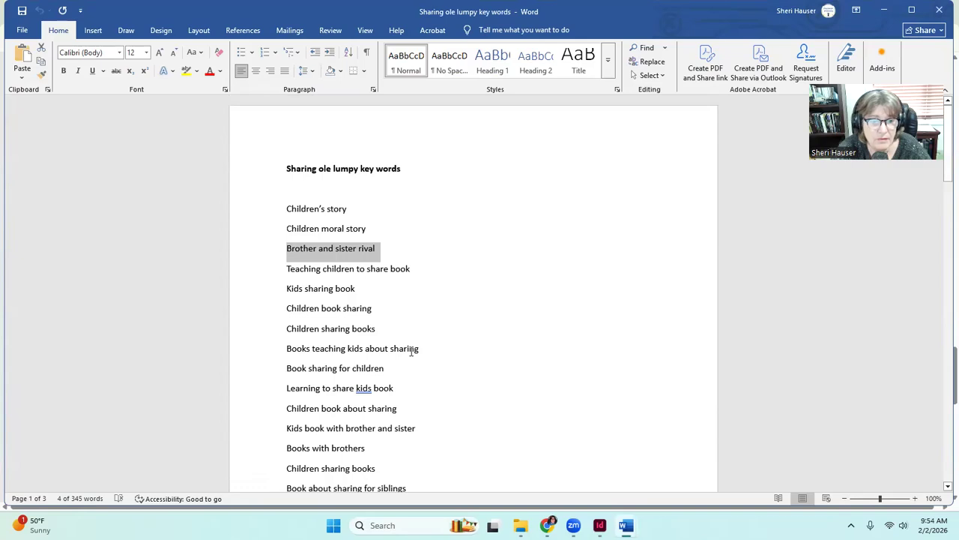
pyautogui.moveTo(420, 347); pyautogui.dragTo(297, 353)
pyautogui.hotkey('ctrl', 'c')
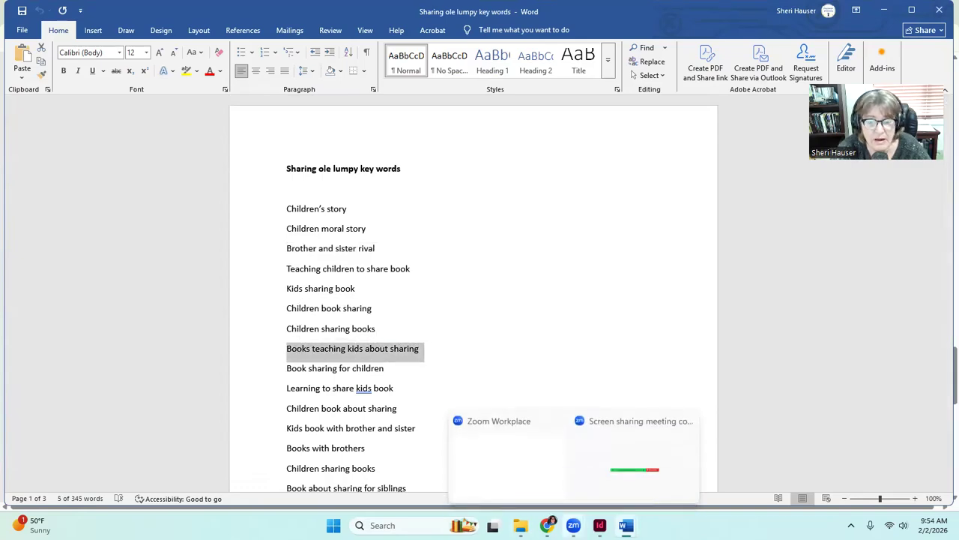
pyautogui.moveTo(599, 526)
pyautogui.click(573, 483)
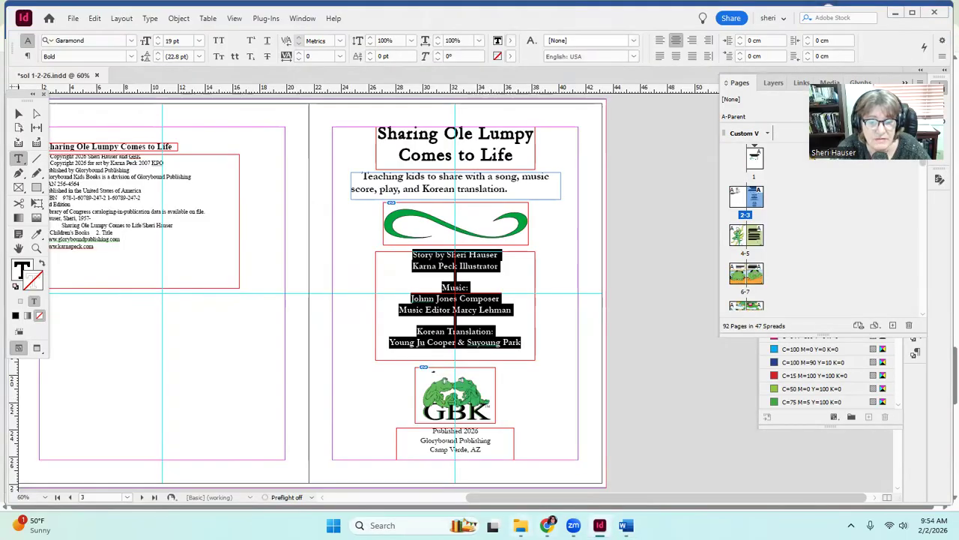
pyautogui.moveTo(548, 526)
pyautogui.click(548, 490)
pyautogui.click(323, 390)
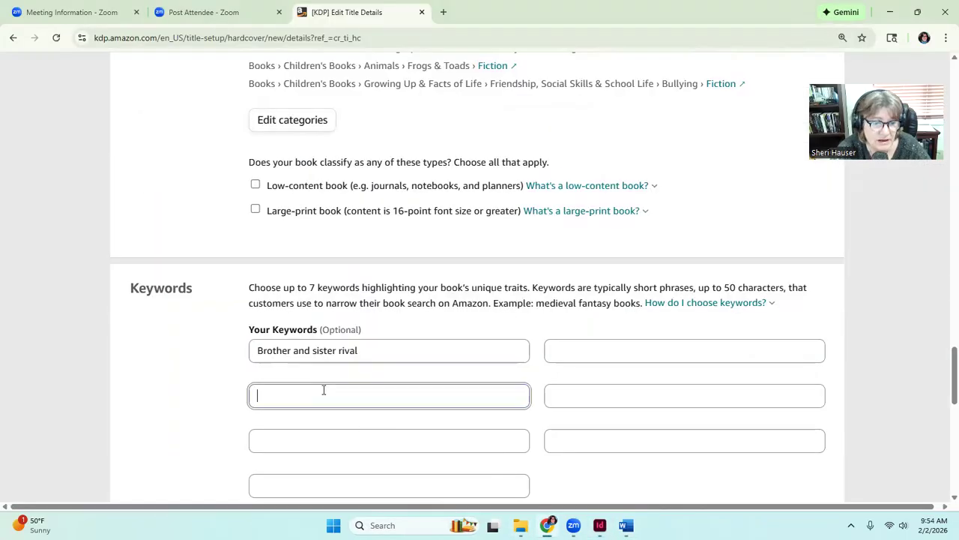
pyautogui.hotkey('ctrl', 'v')
# Copy "Kids book with brother and sister" from the Word list into the KDP keyword field below "Books teaching kids about sharing"
pyautogui.moveTo(626, 525)
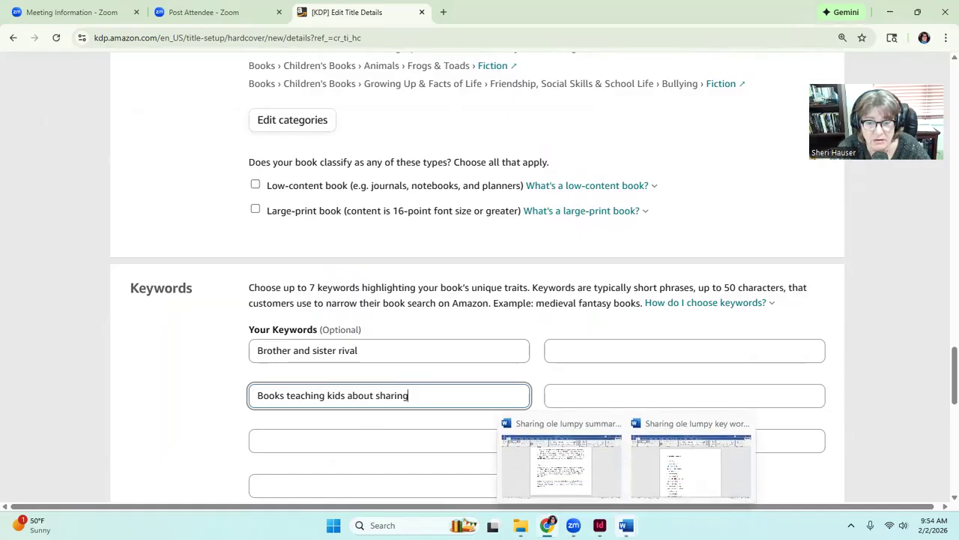
pyautogui.click(693, 457)
pyautogui.moveTo(419, 429); pyautogui.dragTo(287, 431)
pyautogui.hotkey('ctrl', 'c')
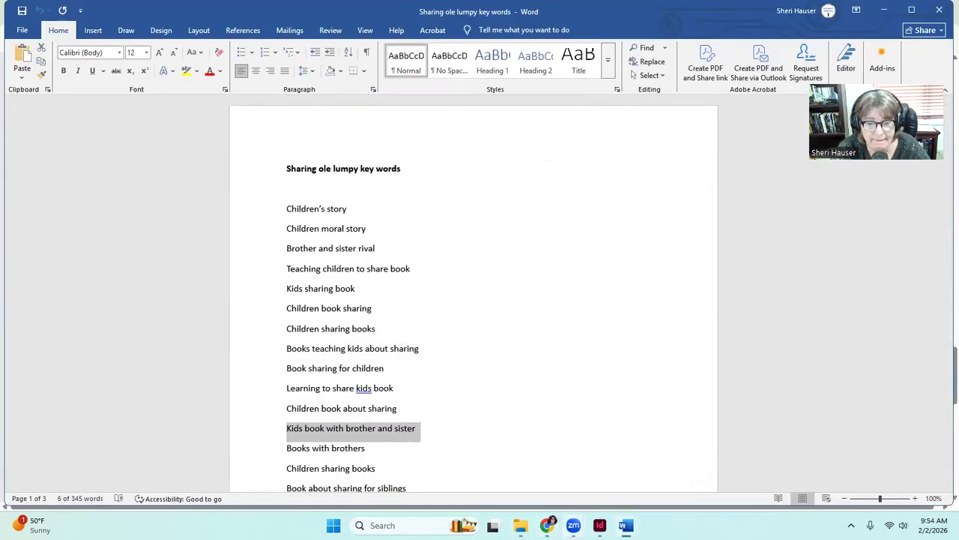
pyautogui.moveTo(548, 525)
pyautogui.click(547, 481)
pyautogui.click(322, 438)
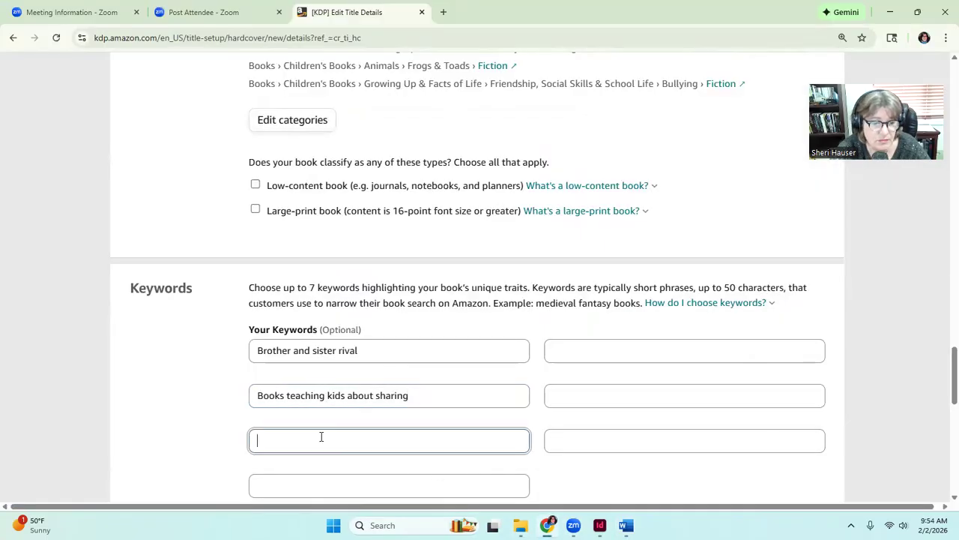
pyautogui.hotkey('ctrl', 'v')
# Copy "Children book about sharing" from the Word list into the last keyword field of the first column in KDP
pyautogui.click(402, 483)
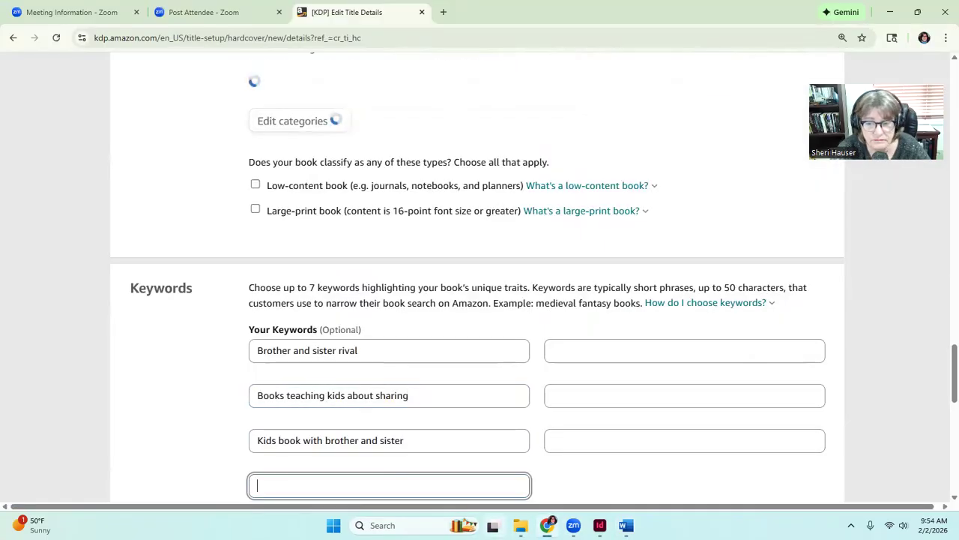
pyautogui.moveTo(626, 524)
pyautogui.click(657, 499)
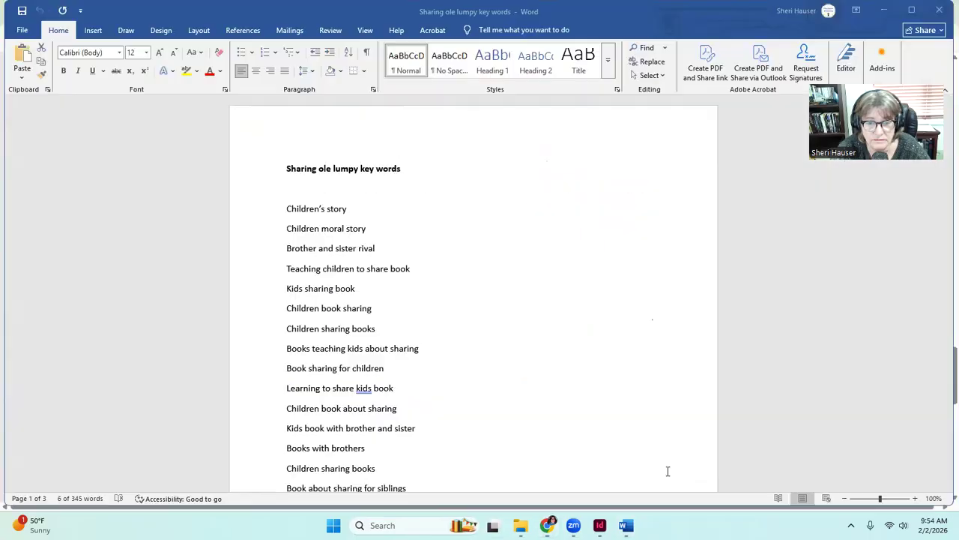
pyautogui.moveTo(398, 407); pyautogui.dragTo(303, 412)
pyautogui.hotkey('ctrl', 'c')
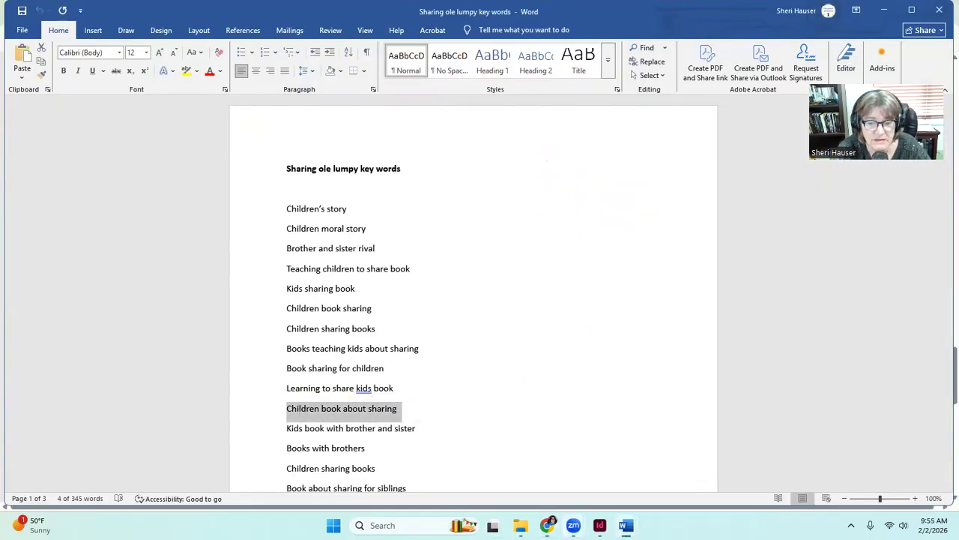
pyautogui.moveTo(548, 525)
pyautogui.click(536, 483)
pyautogui.click(375, 483)
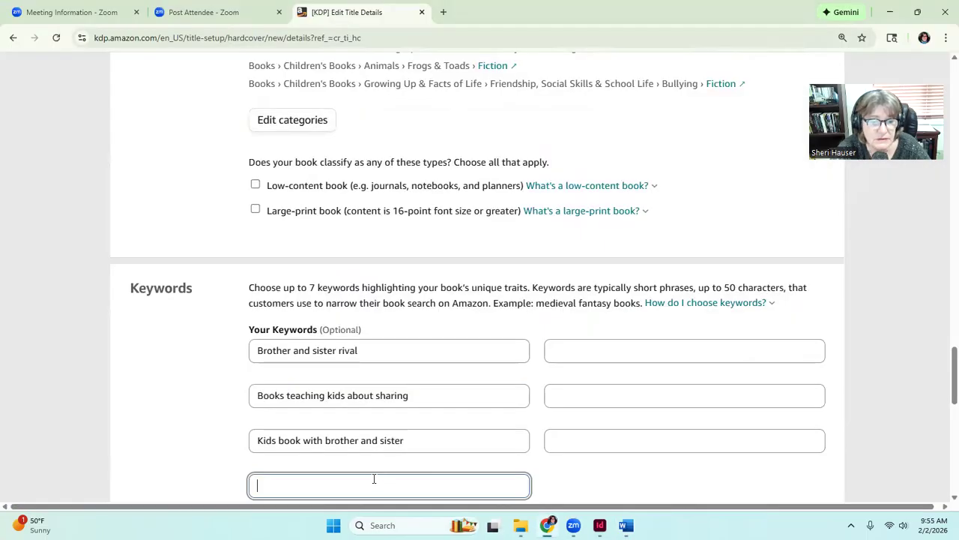
pyautogui.hotkey('ctrl', 'v')
# Copy "Teaching children to share book" from the Word key words list into the first keyword field of the second column in KDP
pyautogui.scroll(-2, 395, 462)
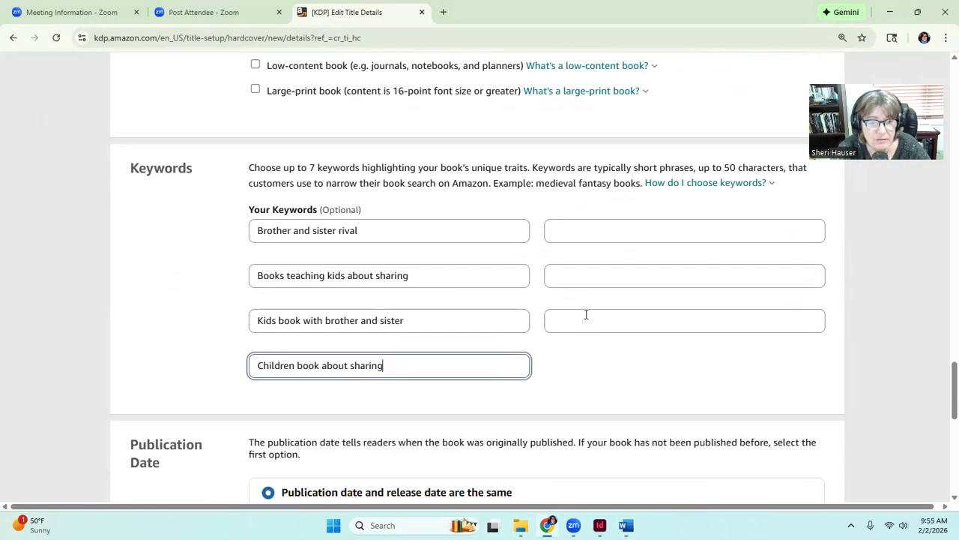
pyautogui.moveTo(630, 524)
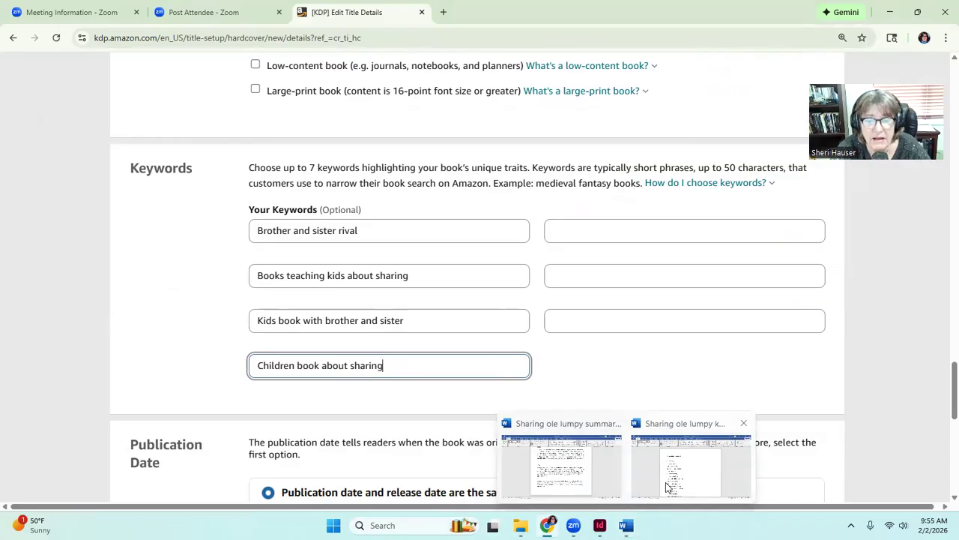
pyautogui.click(667, 487)
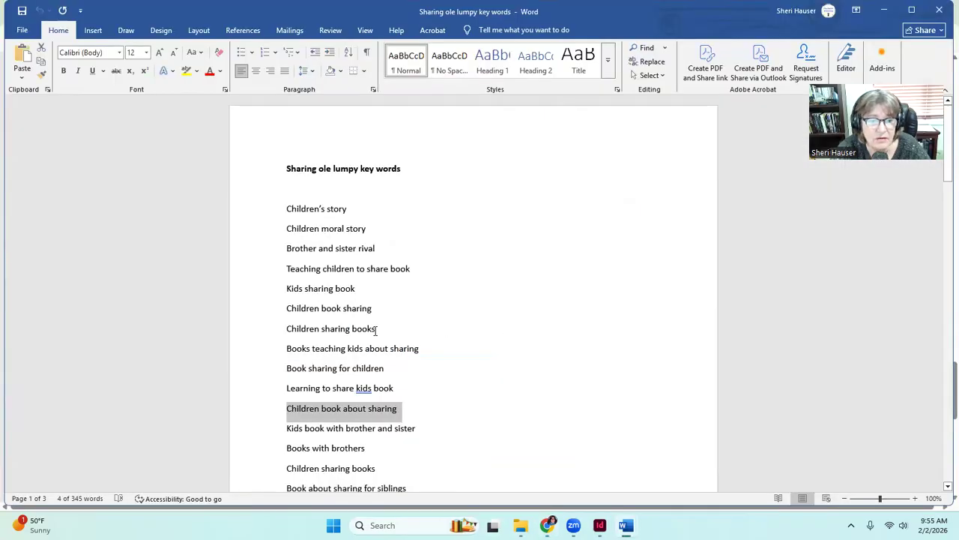
pyautogui.moveTo(412, 268); pyautogui.dragTo(301, 276)
pyautogui.hotkey('ctrl', 'c')
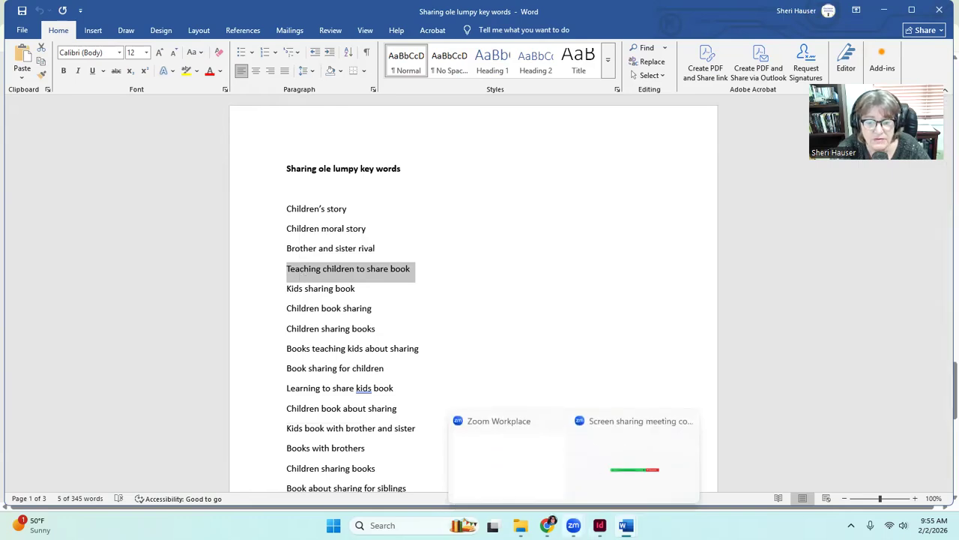
pyautogui.click(549, 524)
pyautogui.click(574, 229)
pyautogui.hotkey('ctrl', 'v')
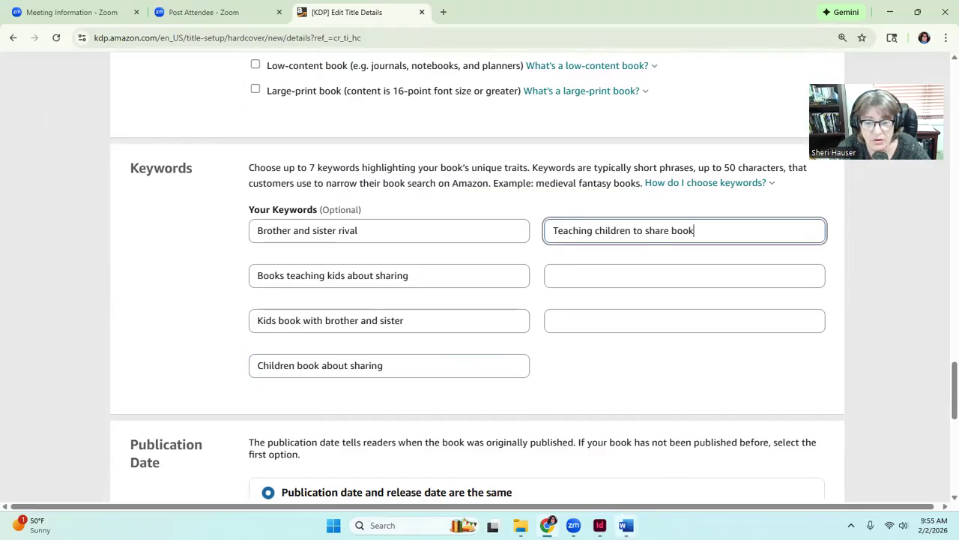
# Copy "Books for brother and sister" from the Word list into the KDP keyword field below "Teaching children to share book"
pyautogui.moveTo(625, 525)
pyautogui.click(663, 491)
pyautogui.scroll(-2, 432, 438)
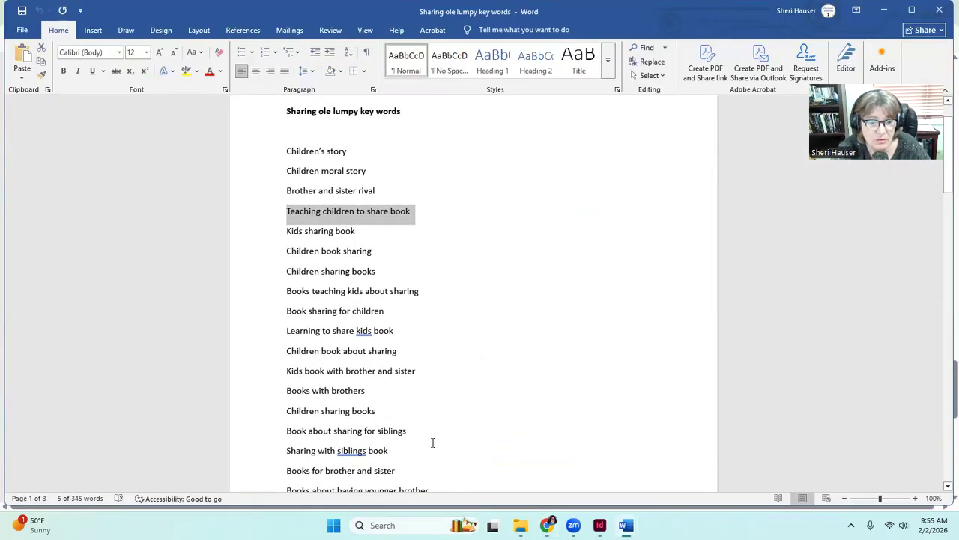
pyautogui.moveTo(397, 470); pyautogui.dragTo(286, 471)
pyautogui.hotkey('ctrl', 'c')
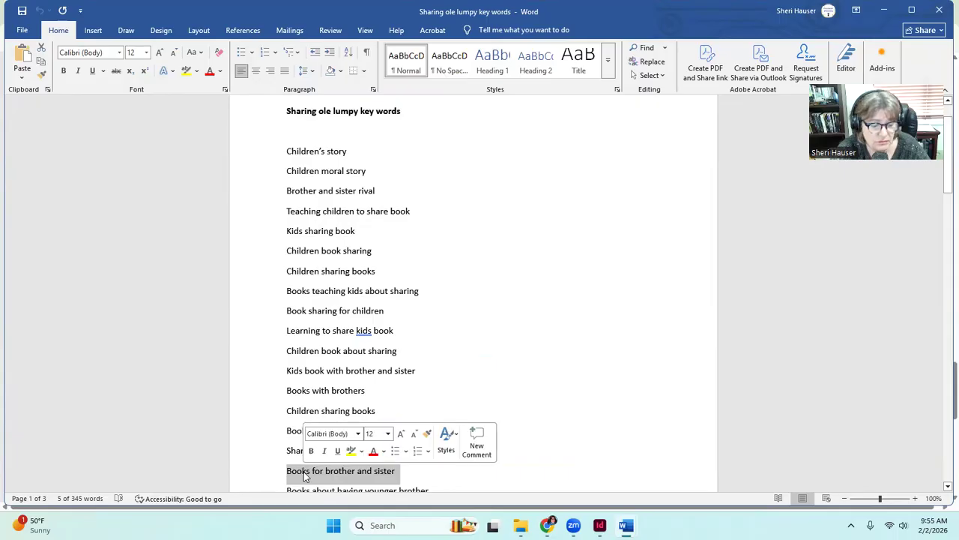
pyautogui.moveTo(547, 525)
pyautogui.click(551, 482)
pyautogui.click(607, 270)
pyautogui.hotkey('ctrl', 'v')
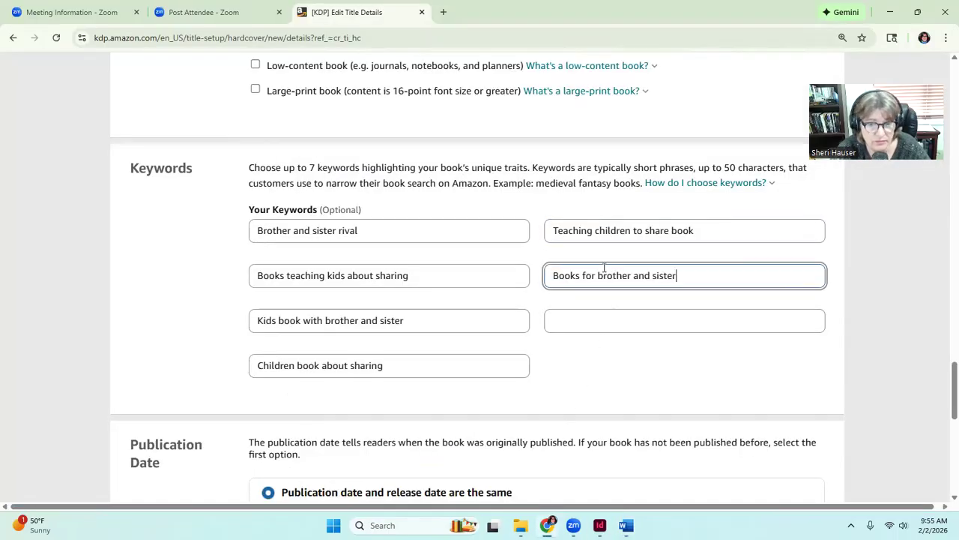
# Copy "Books about having younger brother" from the Word list into the last empty KDP keyword field
pyautogui.moveTo(626, 525)
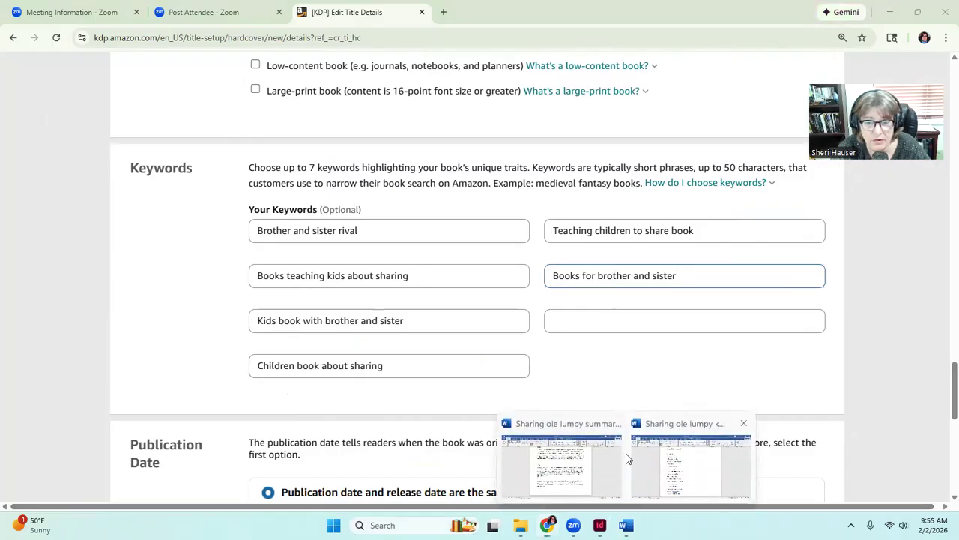
pyautogui.click(685, 456)
pyautogui.scroll(-1, 382, 457)
pyautogui.moveTo(430, 433); pyautogui.dragTo(302, 440)
pyautogui.hotkey('ctrl', 'c')
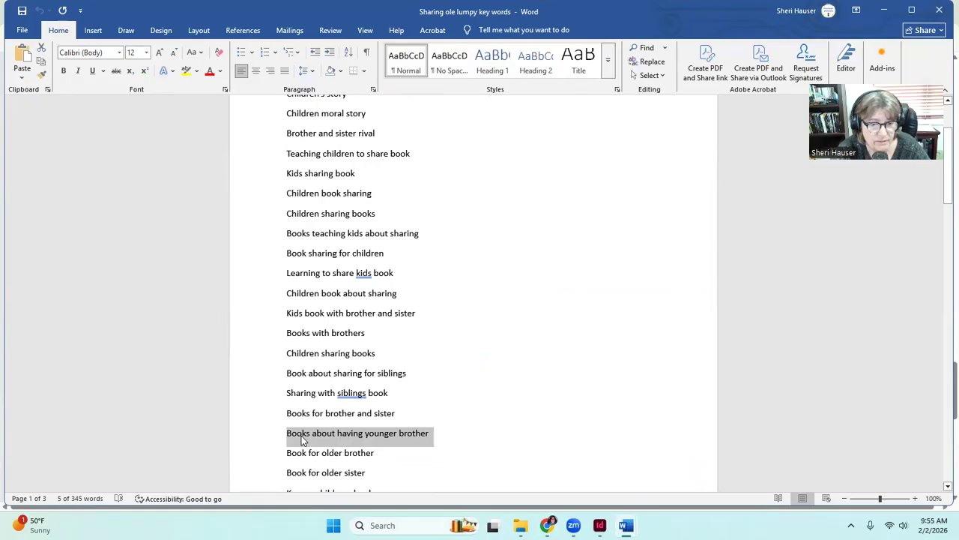
pyautogui.moveTo(548, 524)
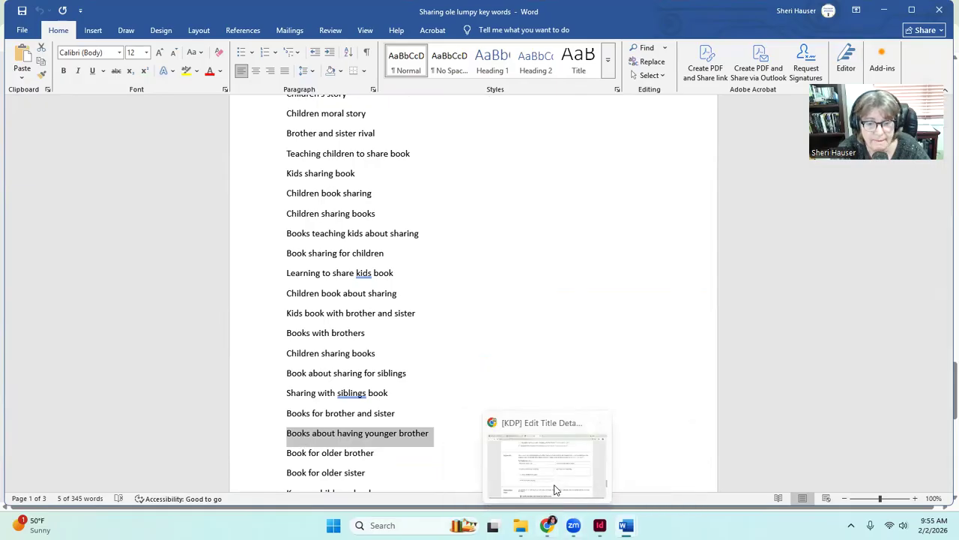
pyautogui.click(555, 490)
pyautogui.click(598, 323)
pyautogui.hotkey('ctrl', 'v')
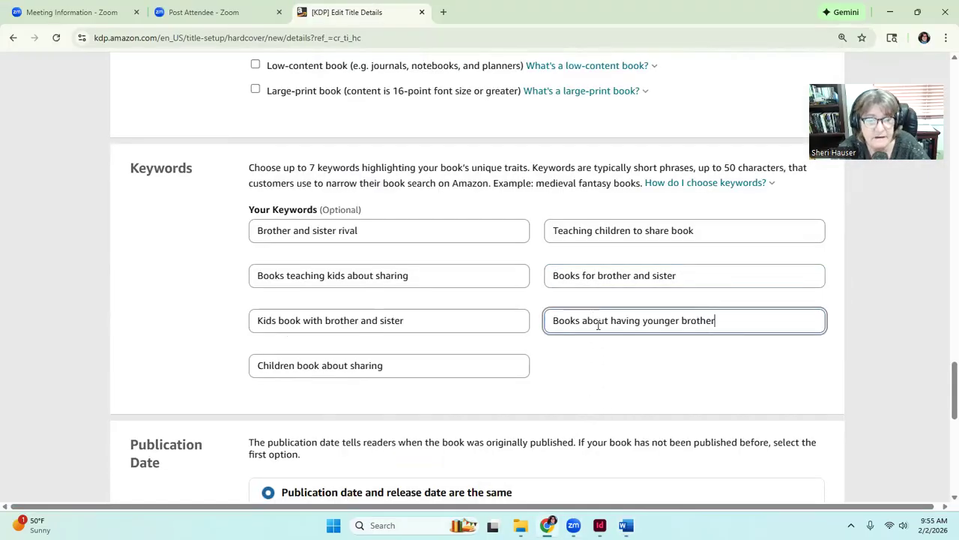
# Keep the default publication and release date options, save the hardcover details and continue to the content page
pyautogui.scroll(-2, 537, 340)
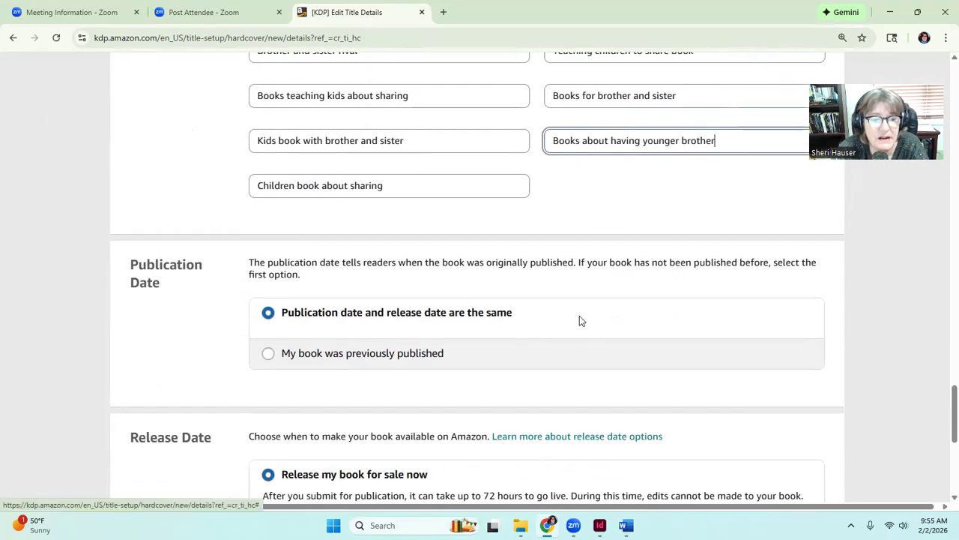
pyautogui.scroll(-2, 580, 321)
pyautogui.scroll(-1, 580, 320)
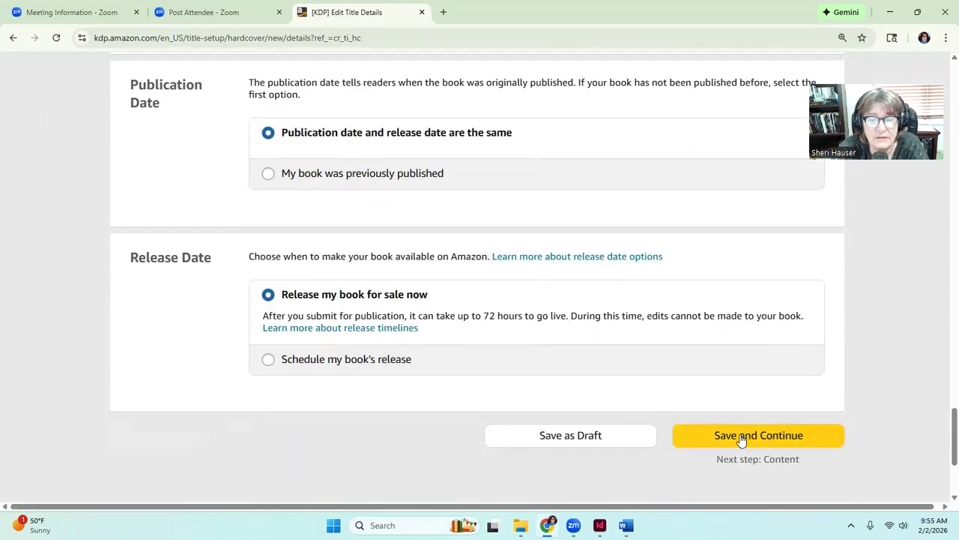
pyautogui.click(741, 440)
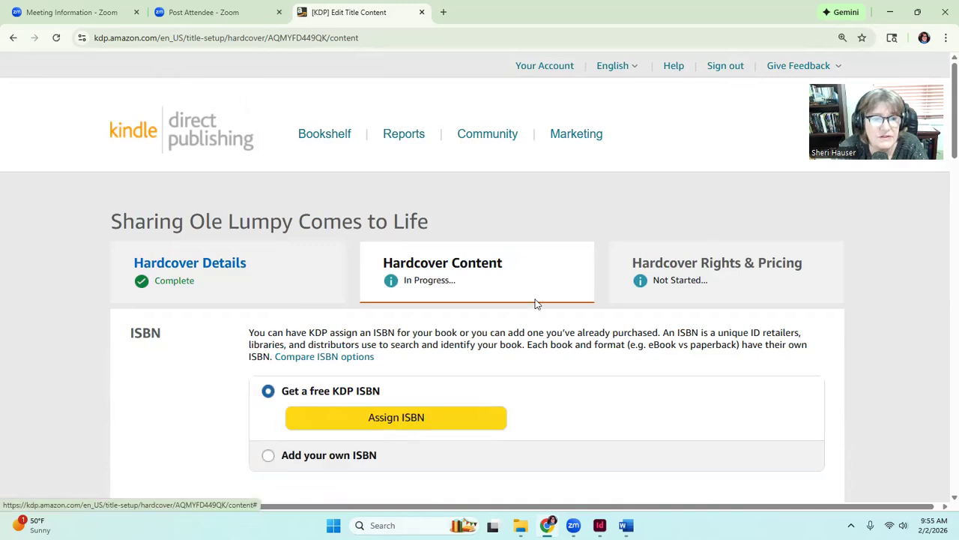
pyautogui.scroll(-2, 496, 346)
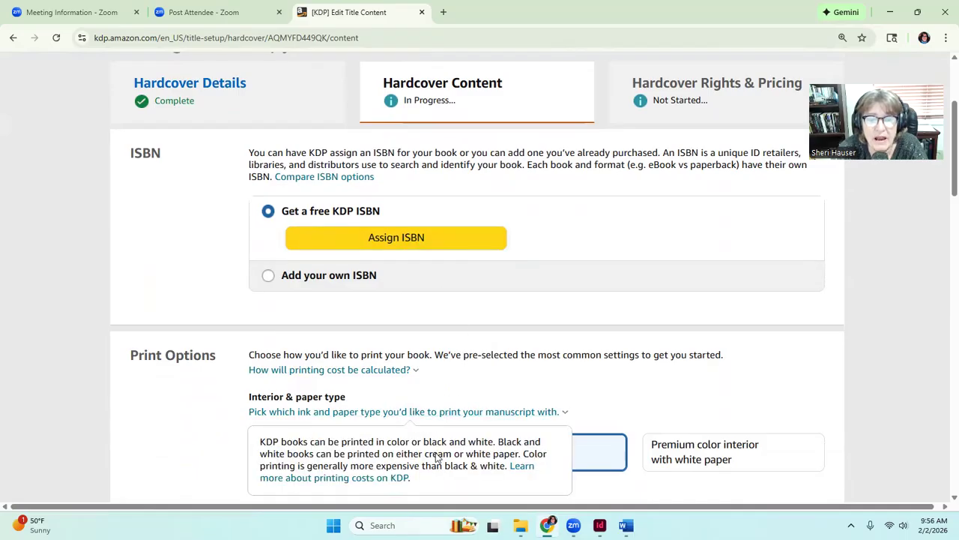
pyautogui.click(287, 275)
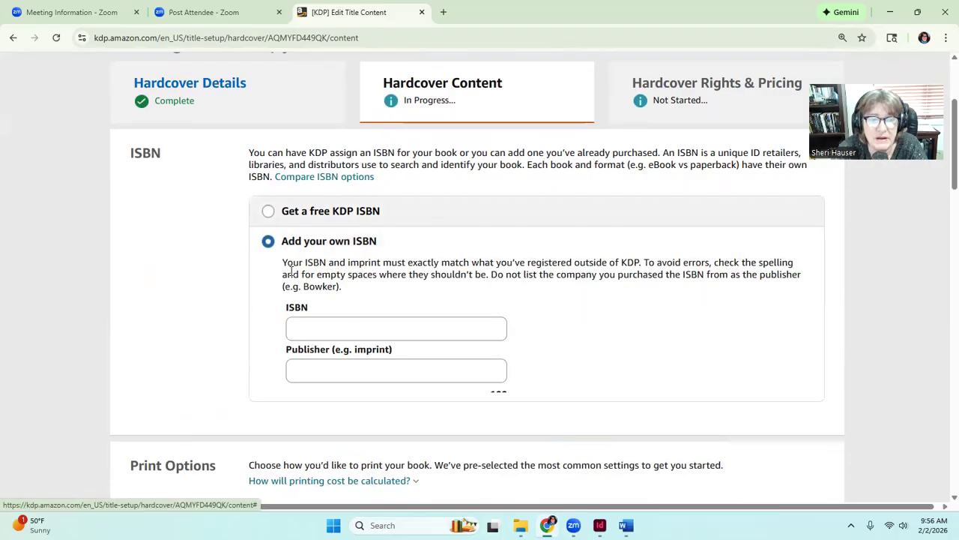
pyautogui.moveTo(600, 525)
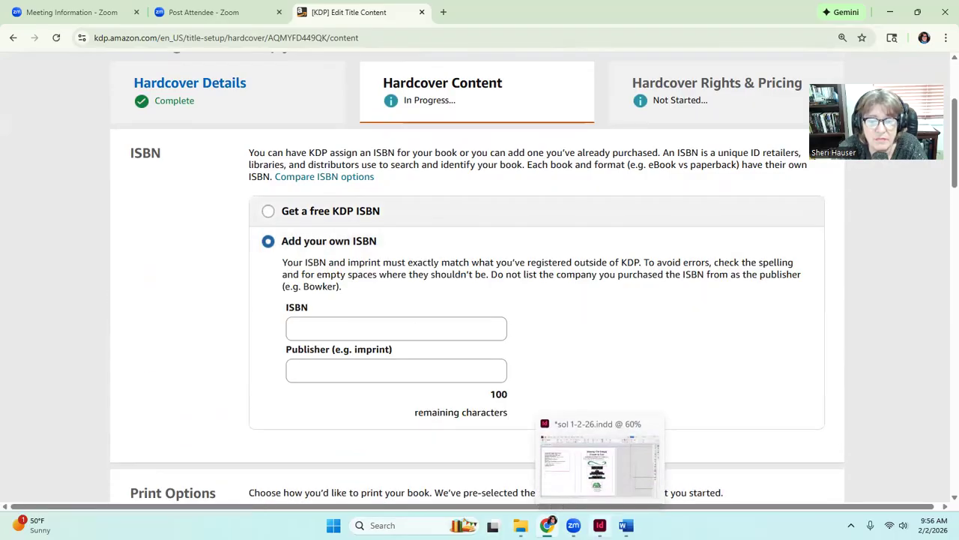
pyautogui.click(599, 465)
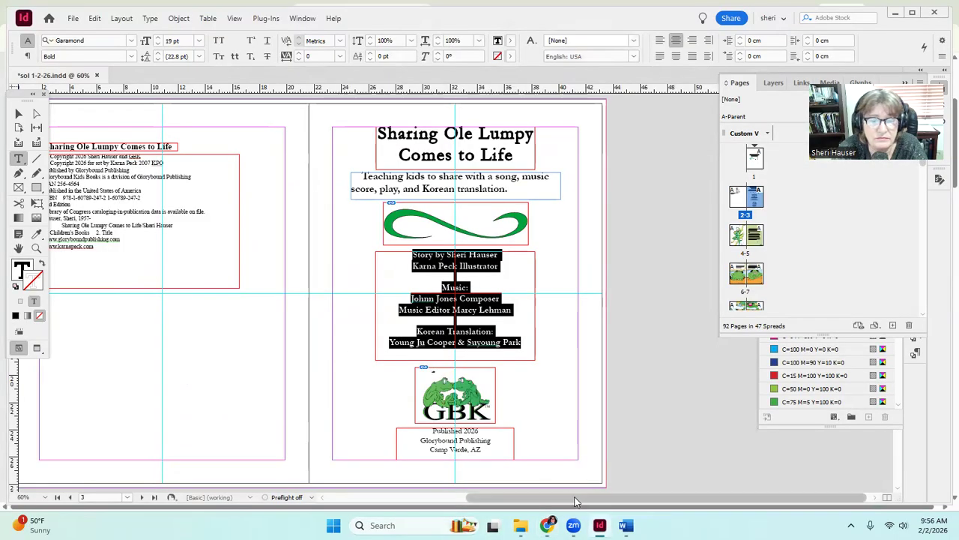
pyautogui.moveTo(576, 504); pyautogui.dragTo(439, 504)
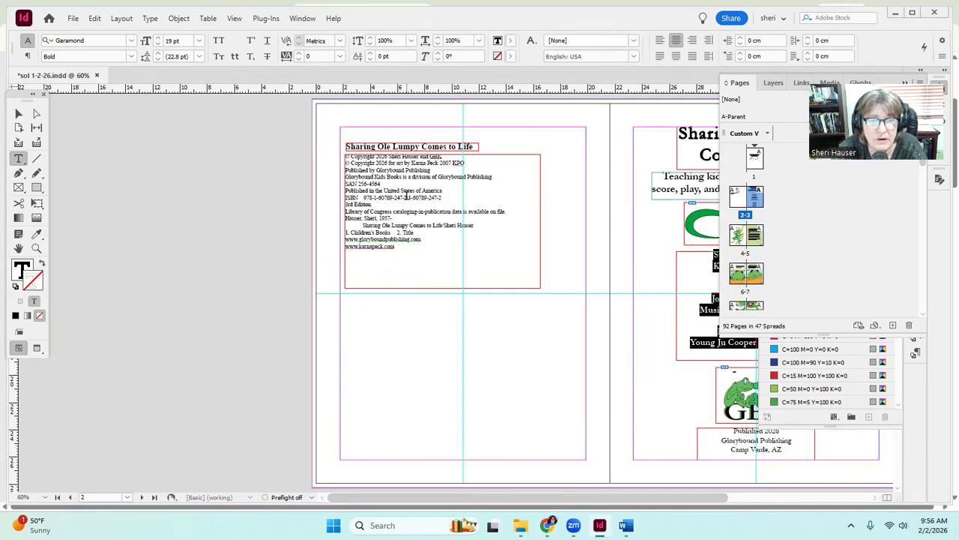
pyautogui.click(407, 193)
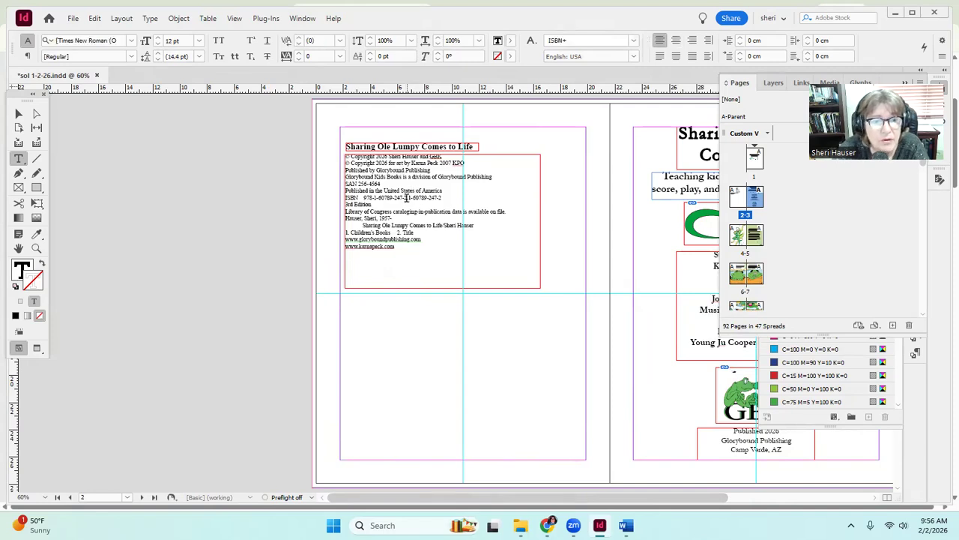
pyautogui.moveTo(407, 195); pyautogui.dragTo(364, 197)
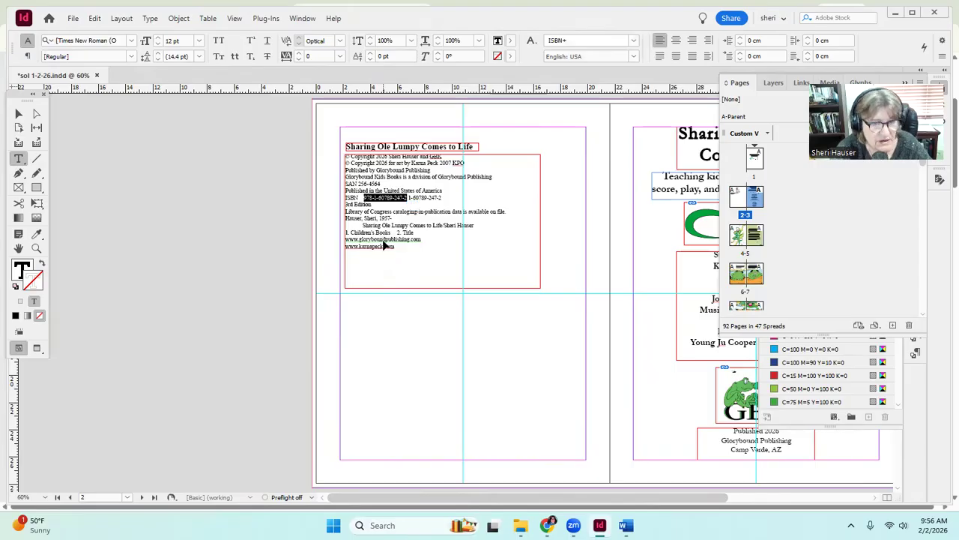
pyautogui.moveTo(625, 524)
pyautogui.moveTo(547, 525)
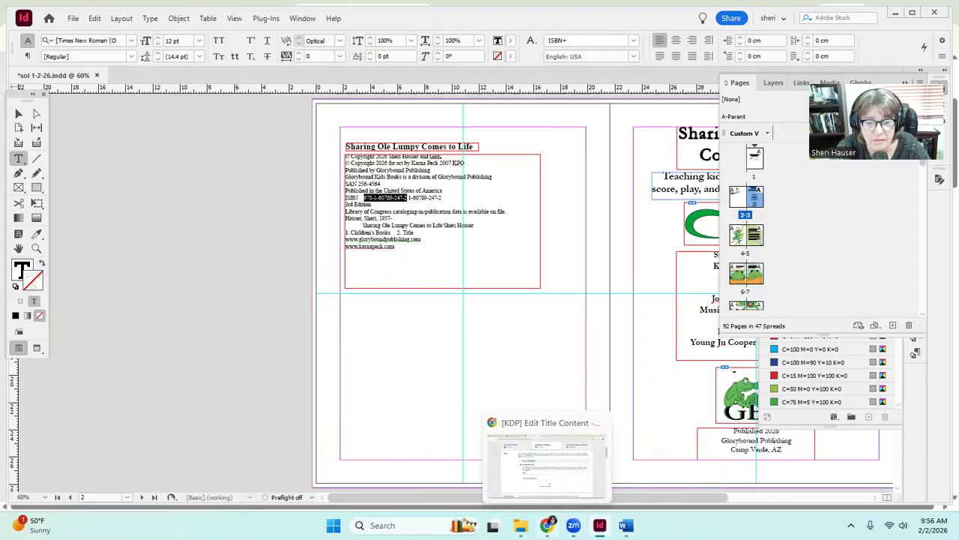
pyautogui.click(551, 487)
pyautogui.click(349, 330)
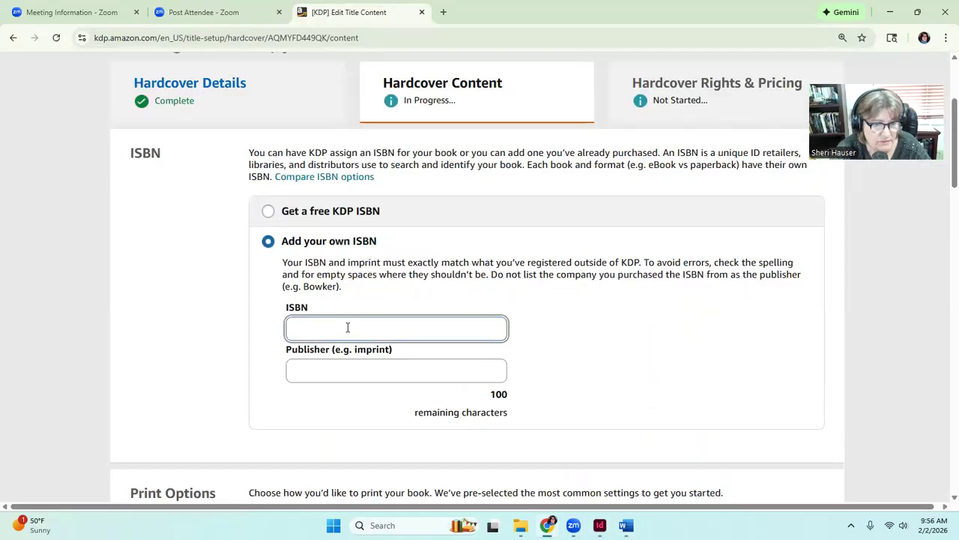
pyautogui.hotkey('ctrl', 'v')
# Enter "Glorybound Publishing" as the publisher imprint for the ISBN
pyautogui.click(334, 373)
pyautogui.write('Glory')
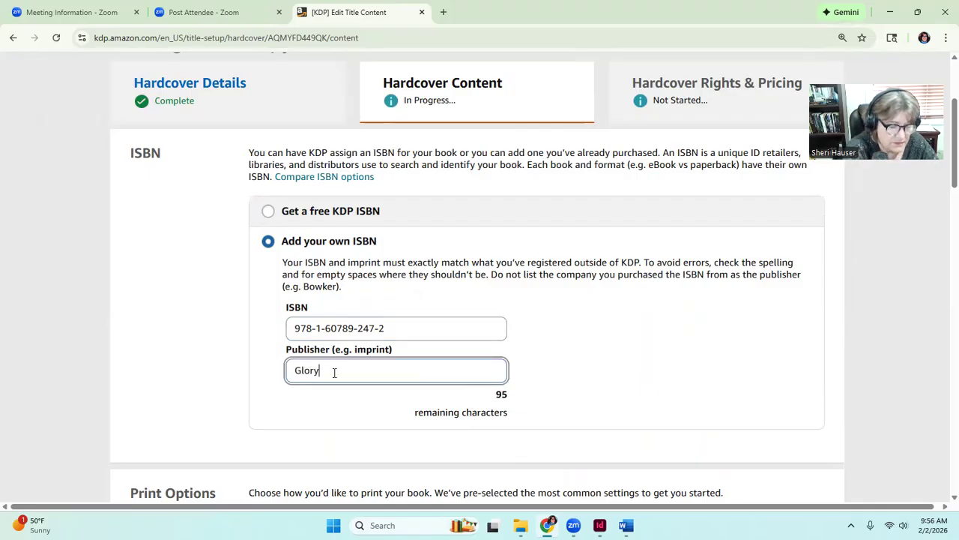
pyautogui.write('bound Pu')
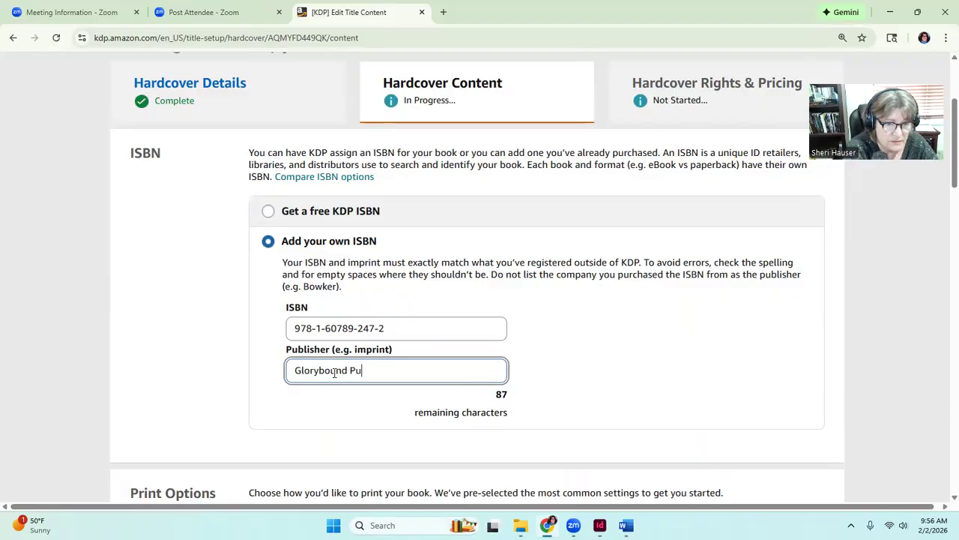
pyautogui.write('blishing')
pyautogui.press('BackSpace')
pyautogui.press('BackSpace')
pyautogui.press('BackSpace')
pyautogui.press('BackSpace')
pyautogui.press('BackSpace')
pyautogui.press('BackSpace')
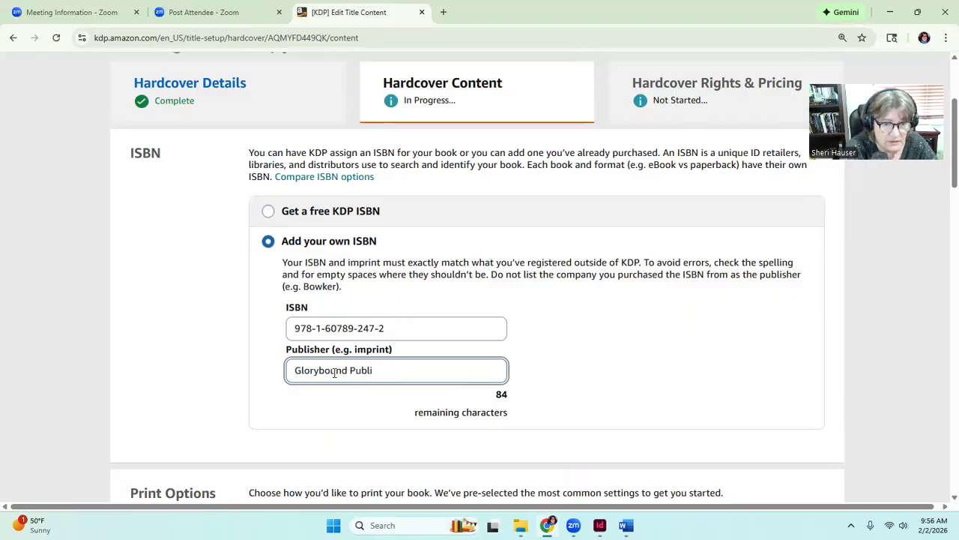
pyautogui.write('shing')
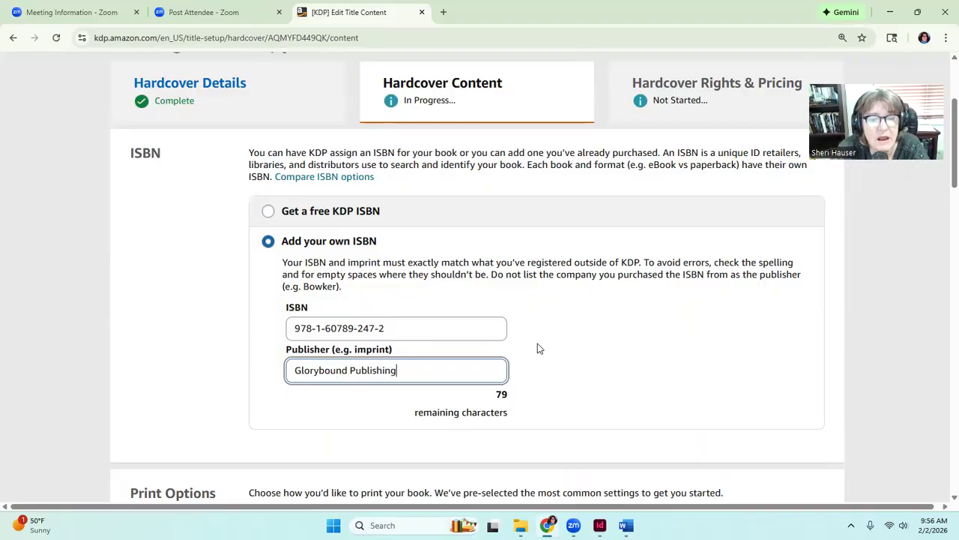
pyautogui.scroll(-2, 539, 341)
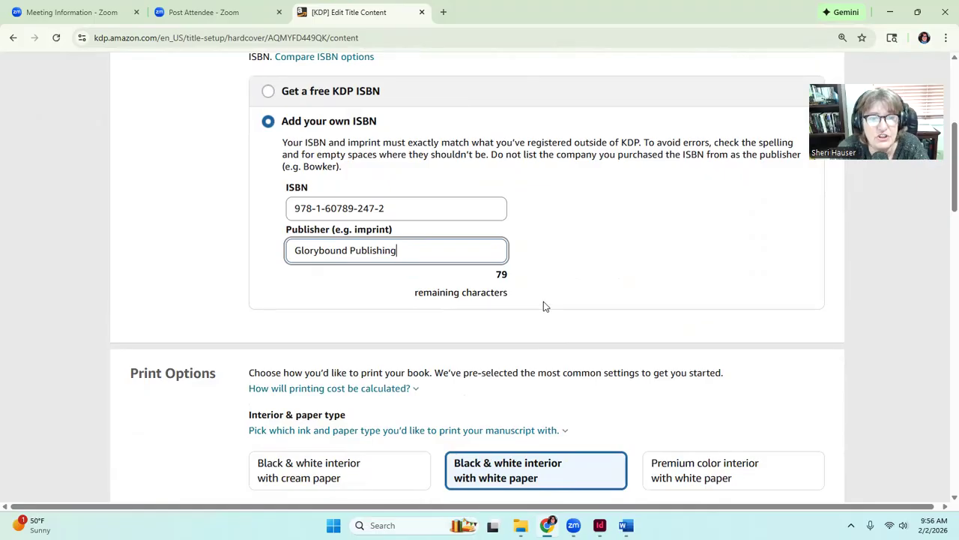
pyautogui.click(554, 290)
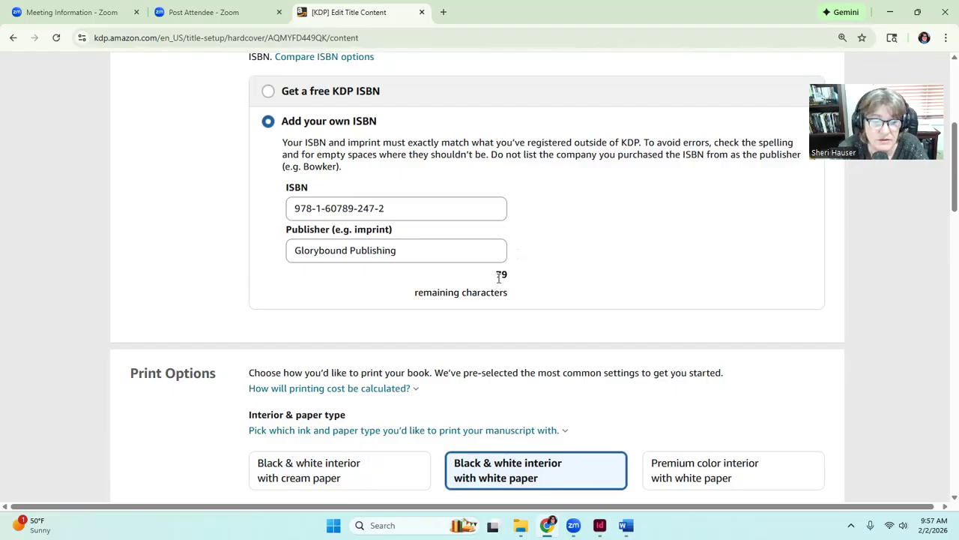
# Set the interior and paper type to premium color interior with white paper
pyautogui.scroll(-2, 500, 274)
pyautogui.moveTo(400, 420)
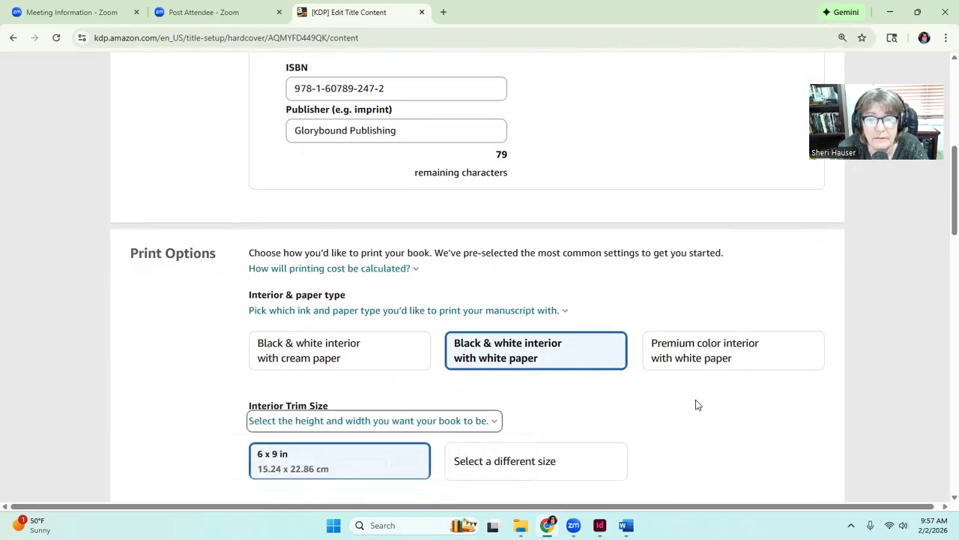
pyautogui.click(703, 358)
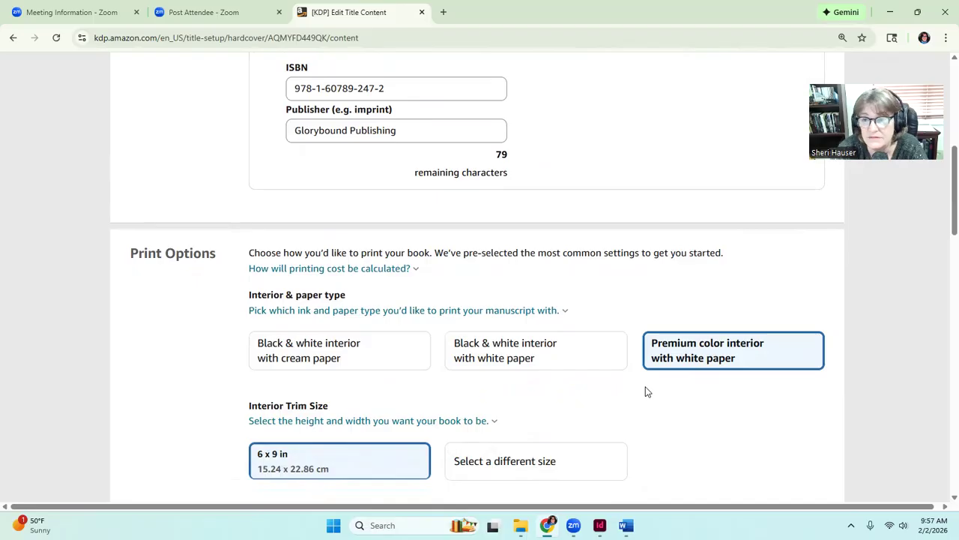
# Set the interior trim size to 8.25 x 11 in and the bleed setting to Bleed (PDF only)
pyautogui.scroll(-1, 652, 386)
pyautogui.click(526, 405)
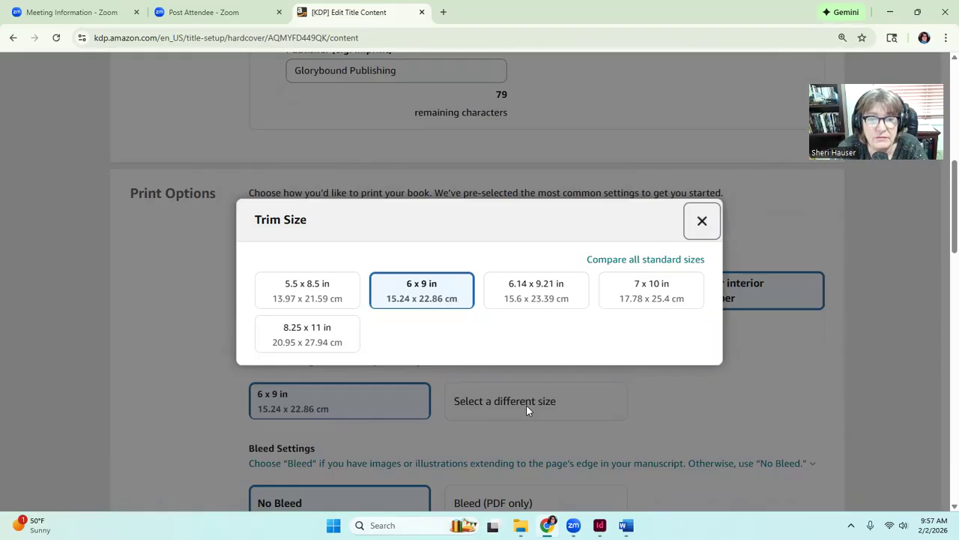
pyautogui.click(296, 340)
pyautogui.scroll(-2, 520, 349)
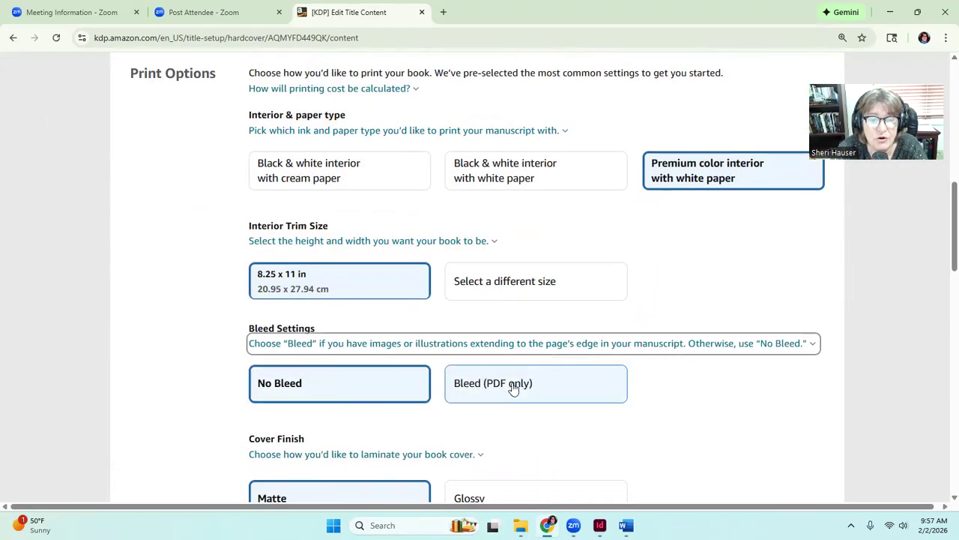
pyautogui.click(509, 387)
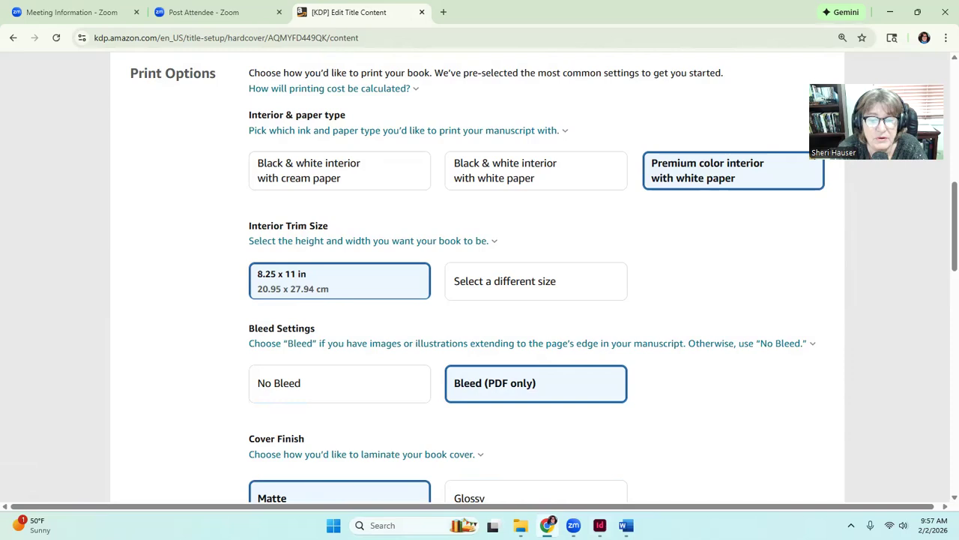
# Switch to the InDesign book file and examine how the artwork on the opening spreads extends to the page edges
pyautogui.click(599, 524)
pyautogui.scroll(-5, 590, 429)
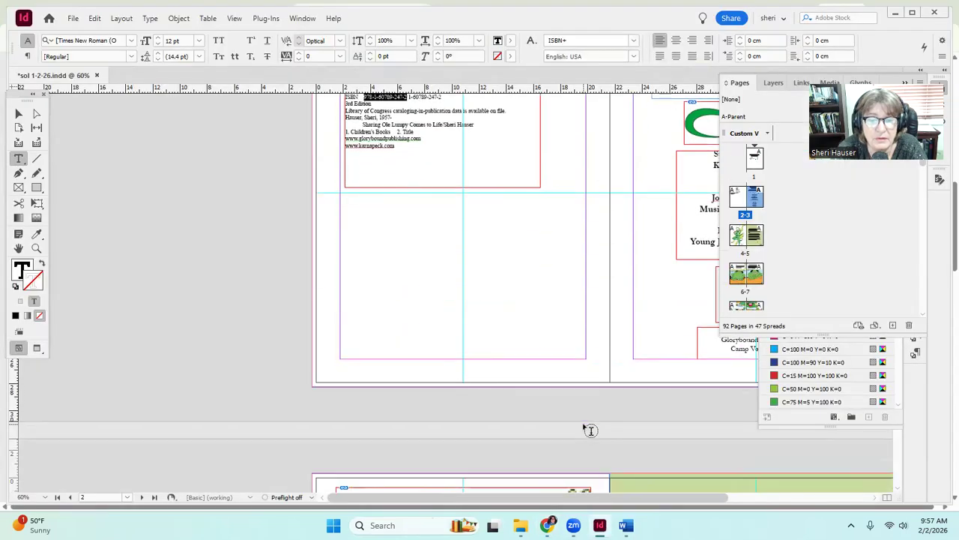
pyautogui.scroll(-10, 590, 430)
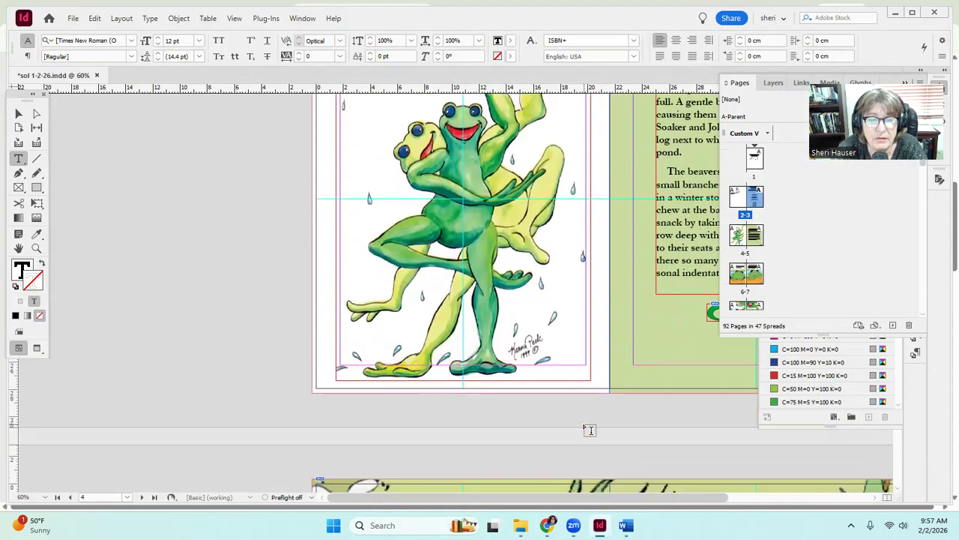
pyautogui.scroll(-5, 590, 430)
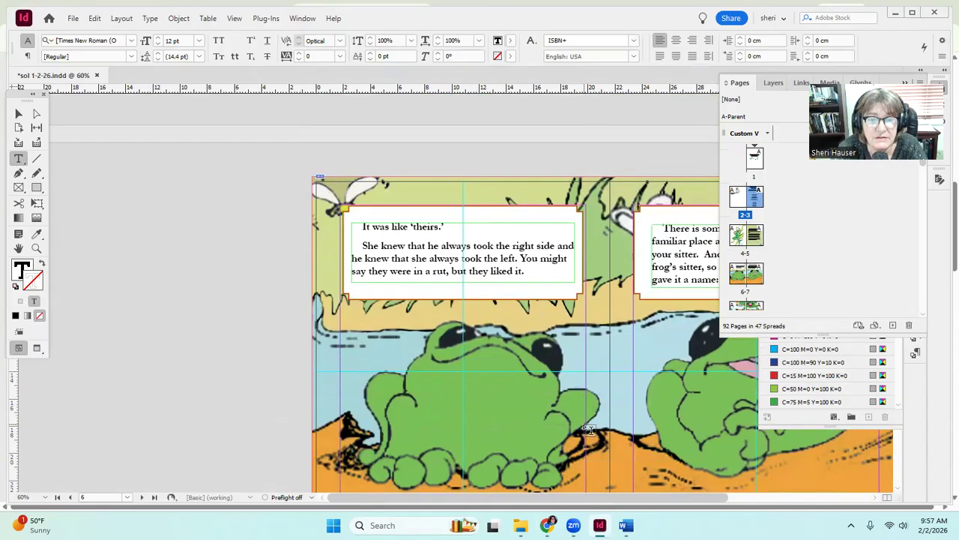
pyautogui.moveTo(573, 524)
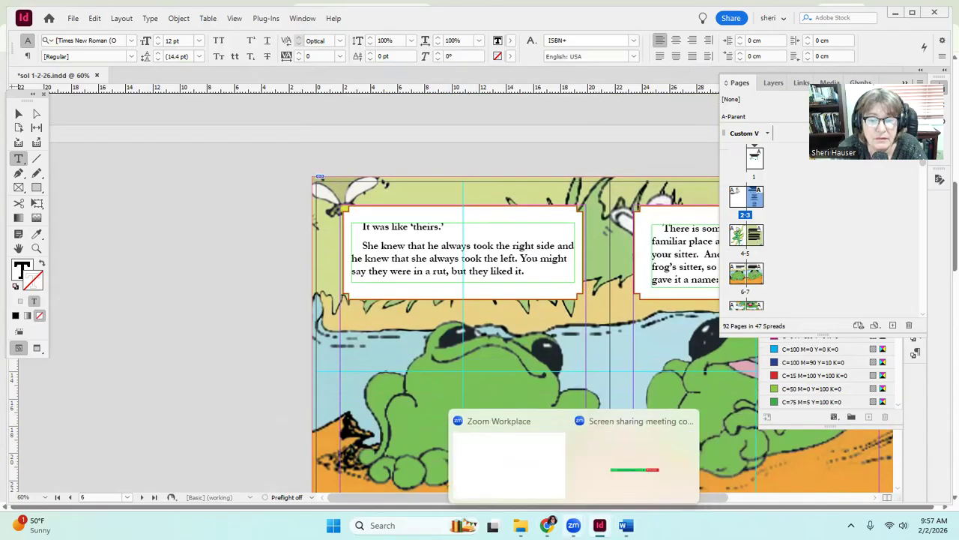
# Return to the KDP hardcover content page in Chrome and set the cover finish to Glossy
pyautogui.click(548, 525)
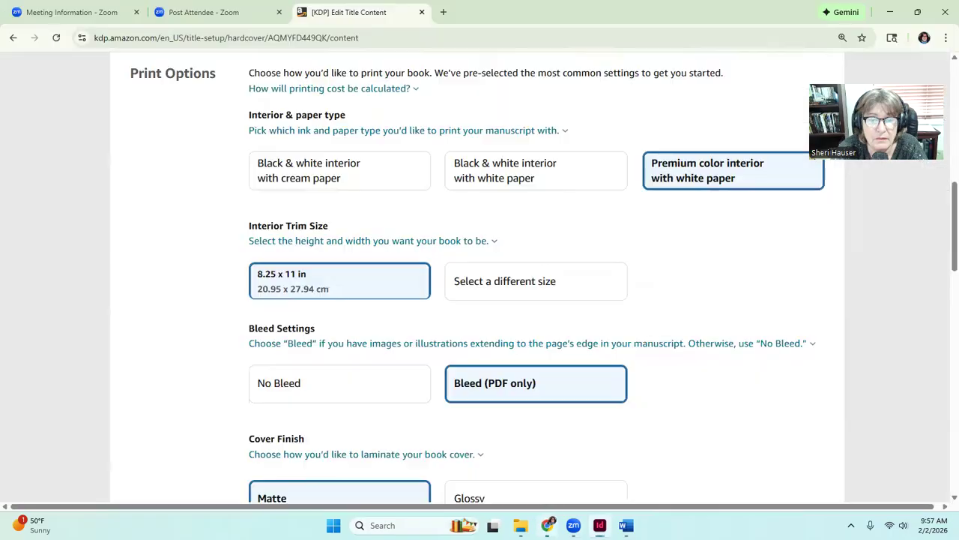
pyautogui.scroll(-3, 487, 430)
pyautogui.click(479, 268)
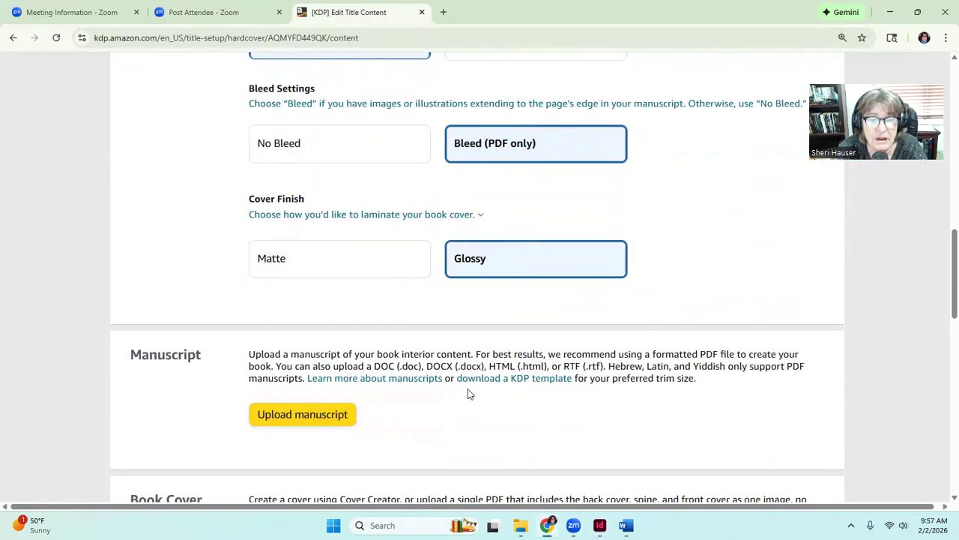
# Review the print options, the manuscript upload section, and the ISBN and publisher entries on the content page
pyautogui.scroll(-2, 469, 394)
pyautogui.scroll(-1, 413, 390)
pyautogui.scroll(4, 426, 401)
pyautogui.scroll(-3, 433, 401)
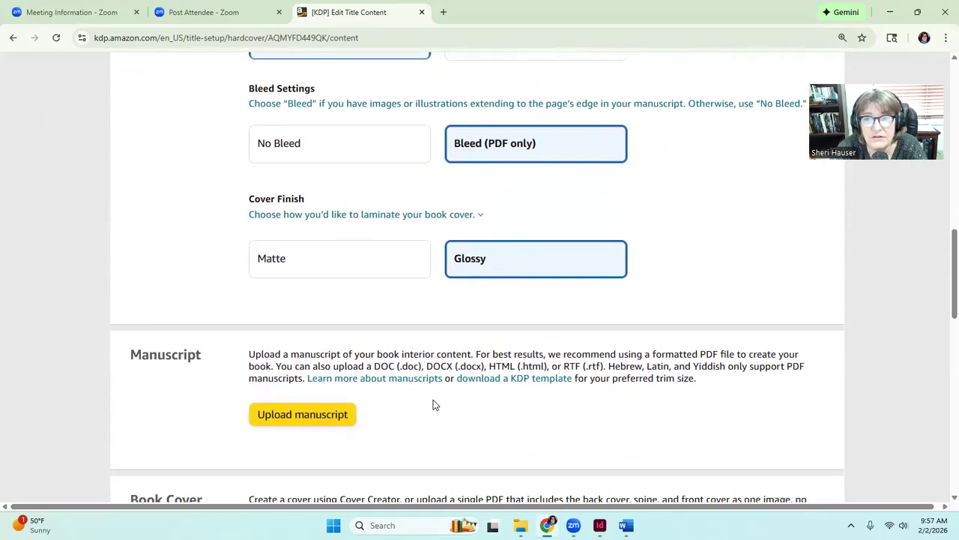
pyautogui.scroll(3, 433, 401)
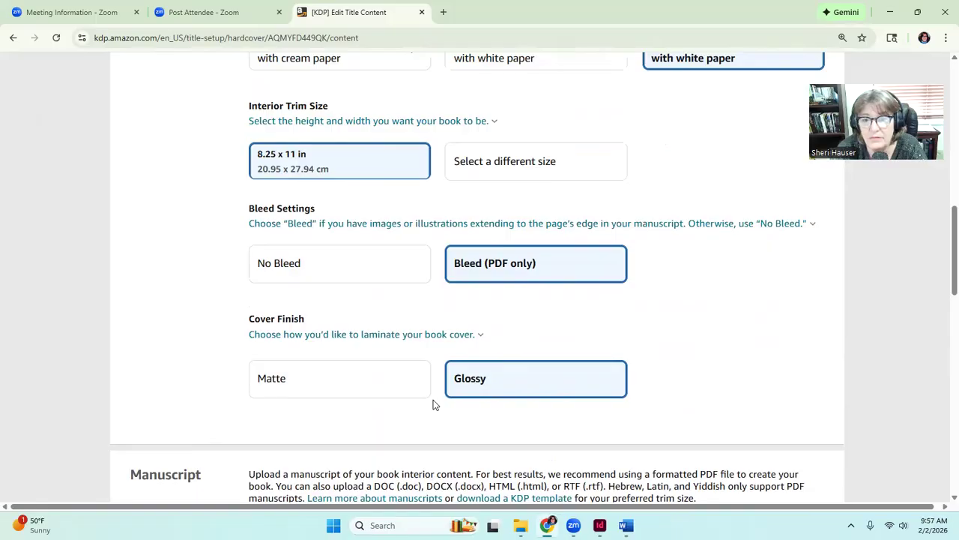
pyautogui.scroll(-4, 434, 399)
pyautogui.scroll(-2, 433, 401)
pyautogui.scroll(5, 433, 401)
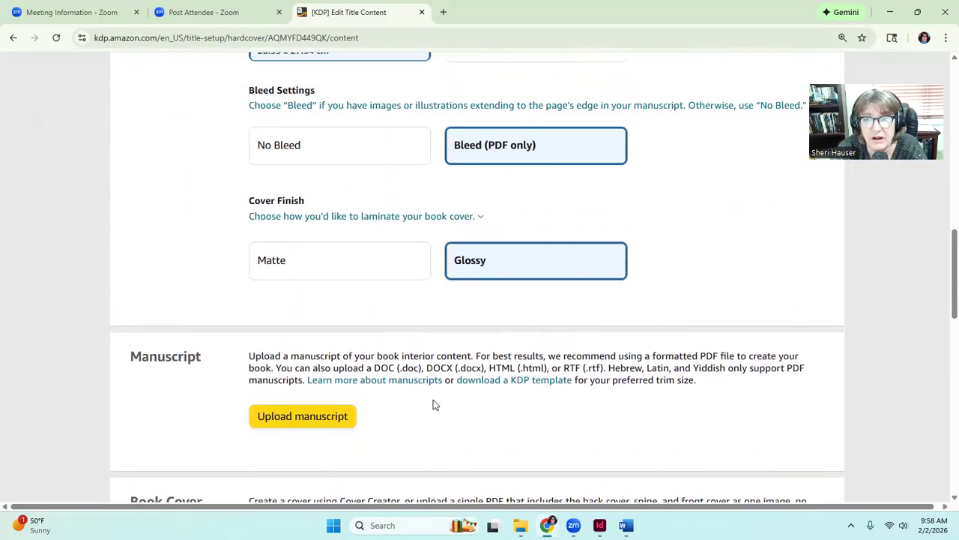
pyautogui.scroll(-1, 434, 401)
pyautogui.scroll(-3, 435, 404)
pyautogui.scroll(-1, 435, 405)
pyautogui.scroll(2, 435, 404)
pyautogui.scroll(12, 434, 402)
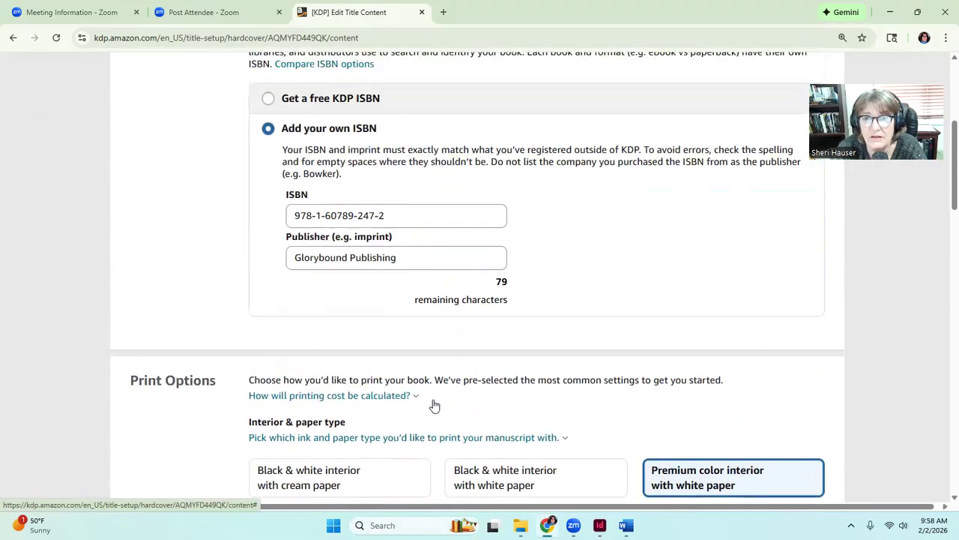